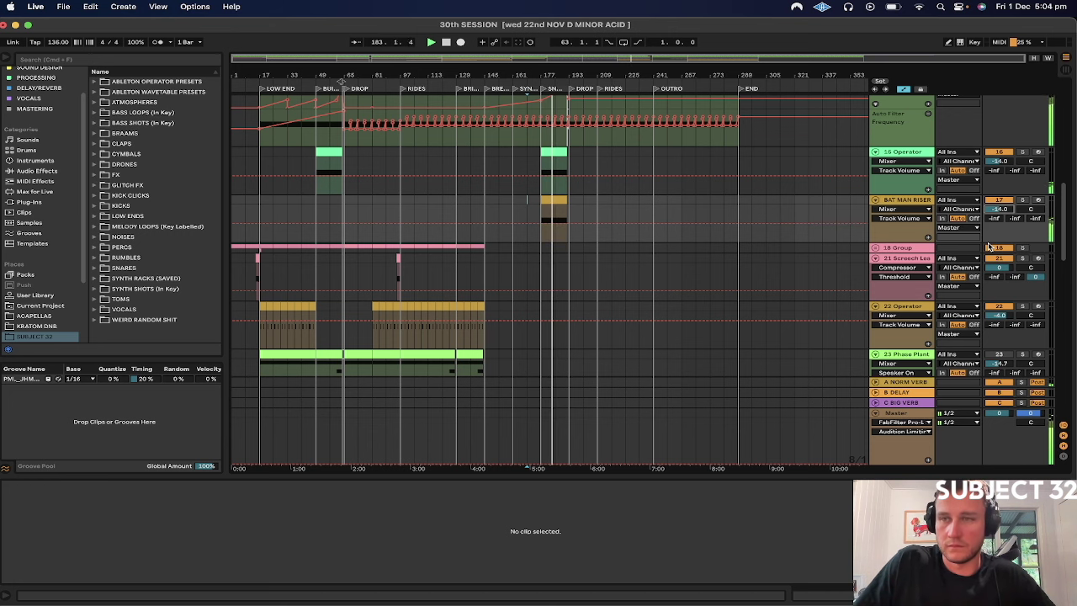
Step: Add a Utility effect to the end of the BAT MAN RISER track's device chain and show its Gain automation
double_click(900, 200)
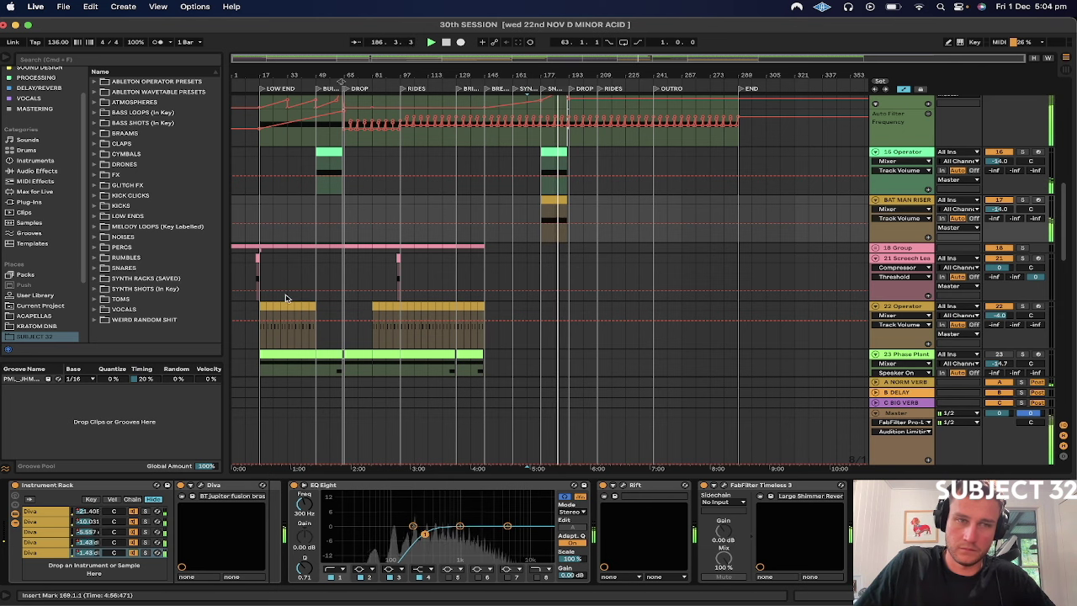
click(34, 171)
scroll(134, 264, down, 10)
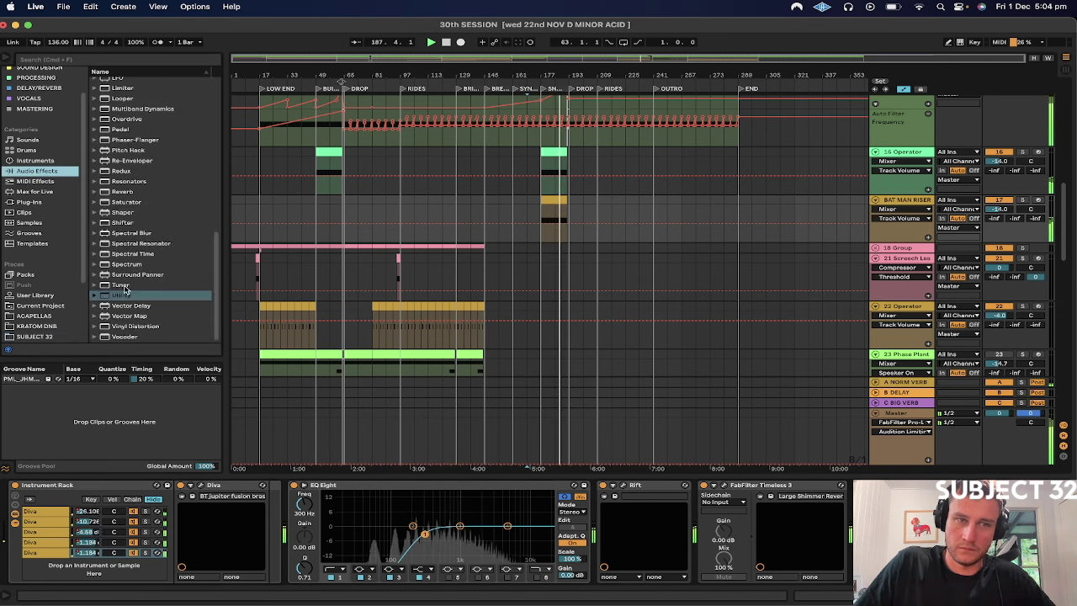
click(116, 295)
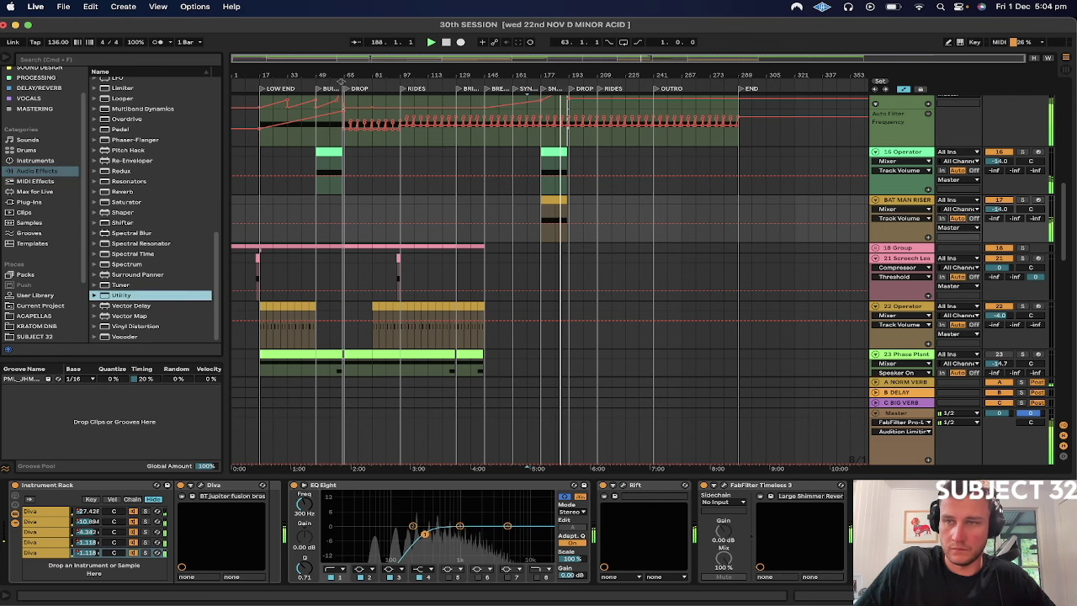
drag(116, 295, 913, 530)
click(930, 522)
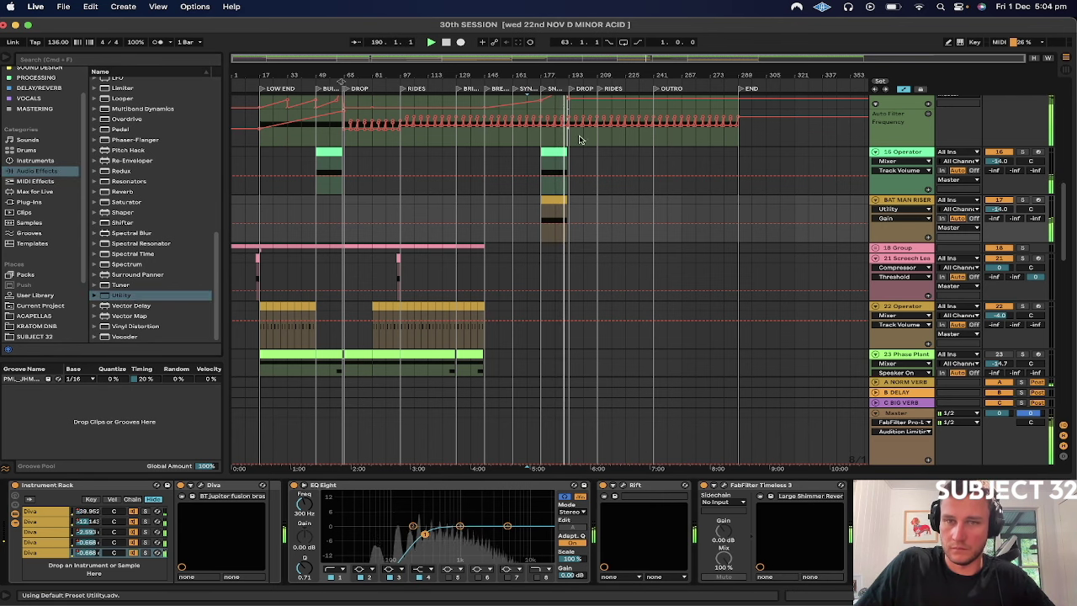
Step: Automate the riser's Utility gain to ramp up through the Snares/Build section and fall to -inf dB at the drop, and play it from bar 177
drag(566, 75, 575, 124)
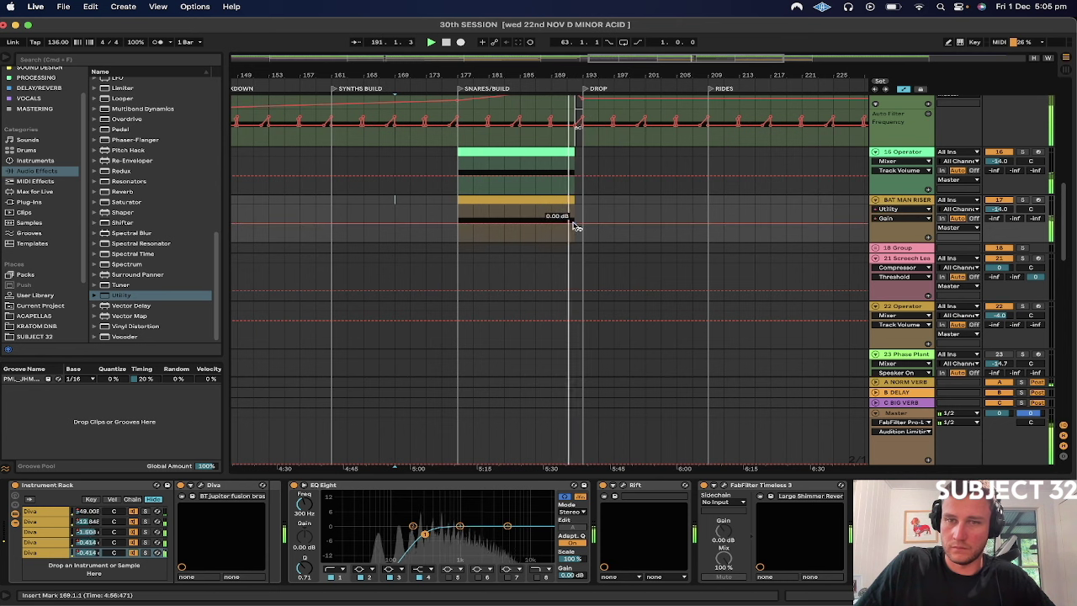
drag(574, 219, 582, 242)
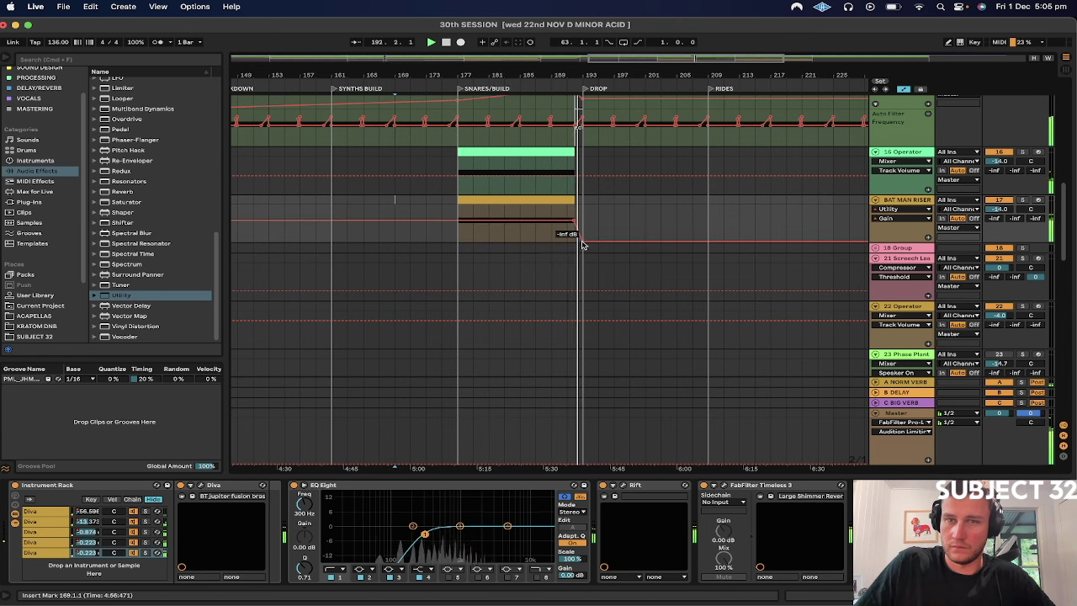
drag(458, 221, 457, 223)
click(460, 212)
key(space)
key(space)
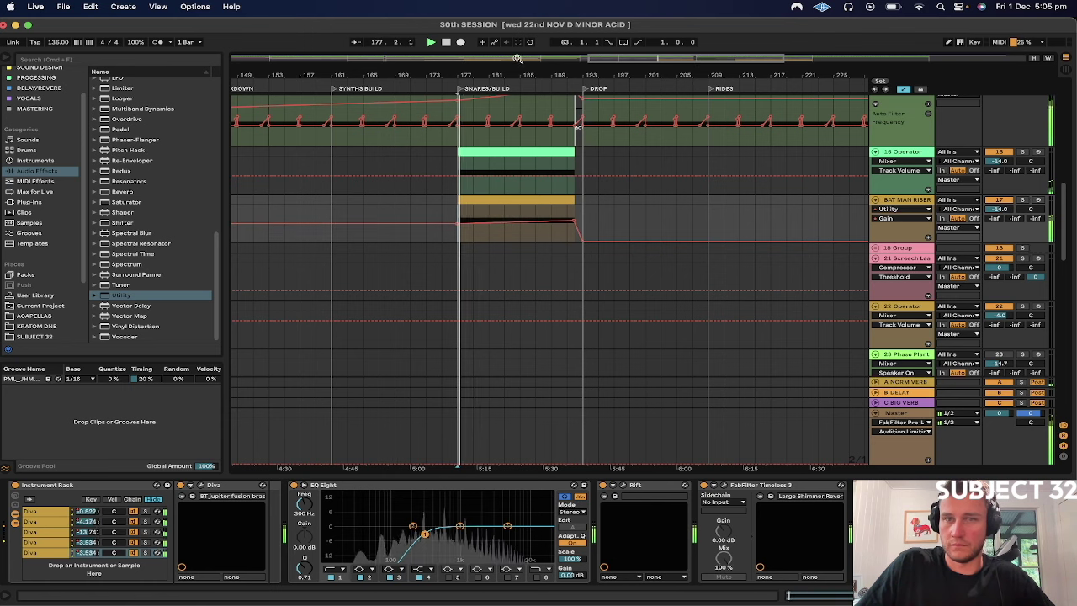
Step: Lower both ends of the riser's gain ramp, starting it at about -4.2 dB at bar 177, and listen through to the drop
scroll(578, 122, up, 3)
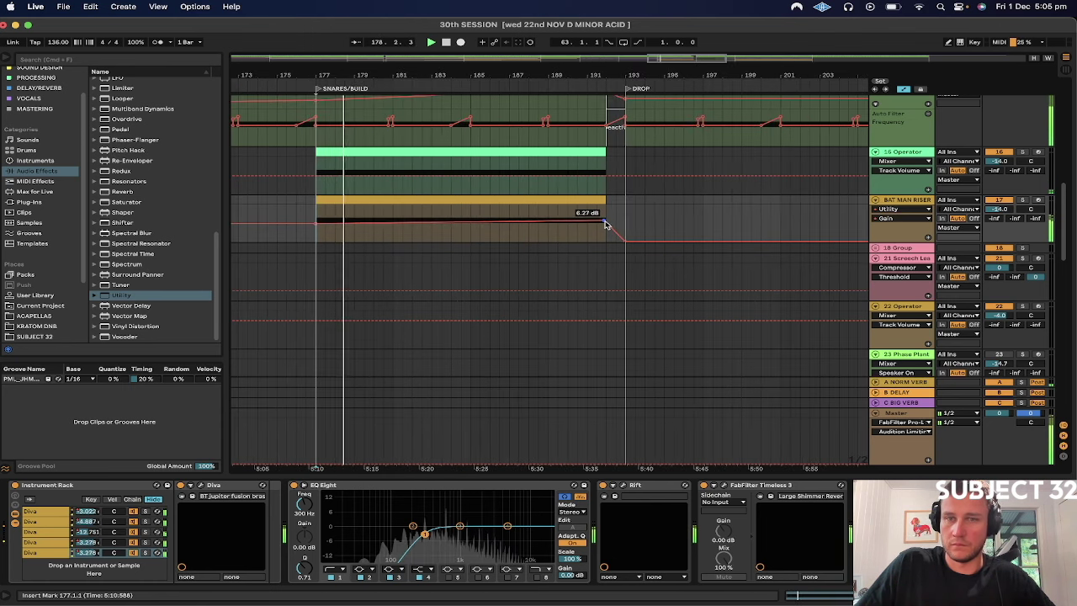
drag(606, 221, 608, 226)
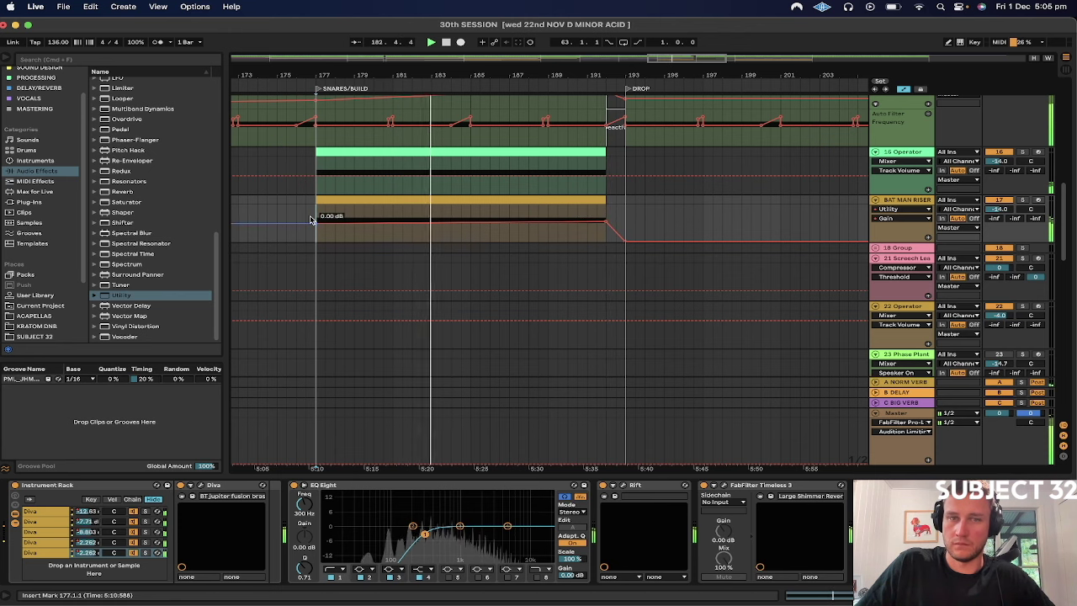
drag(318, 230, 318, 228)
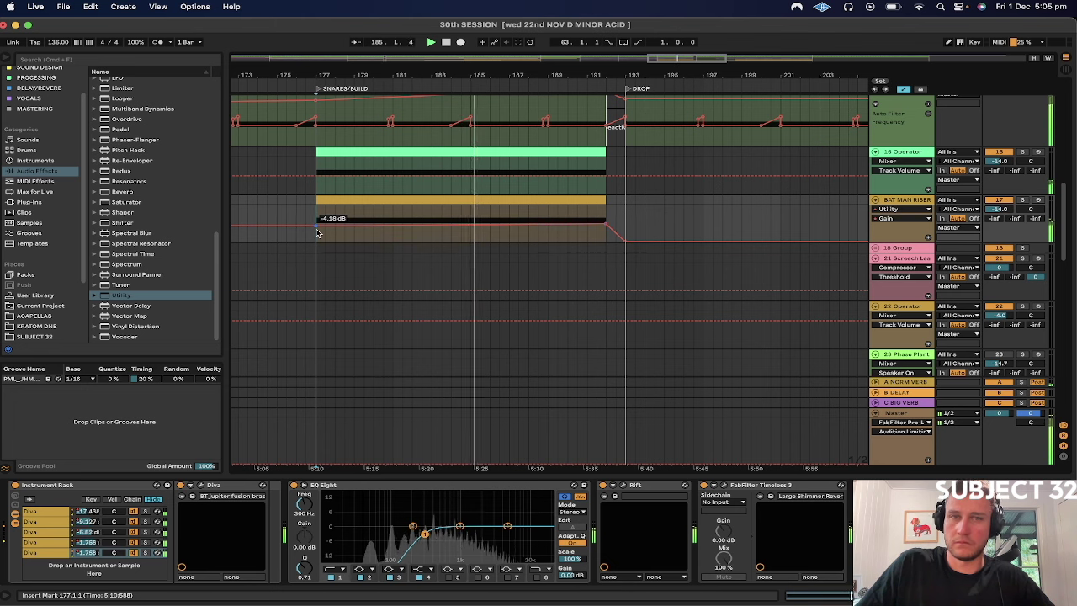
key(minus)
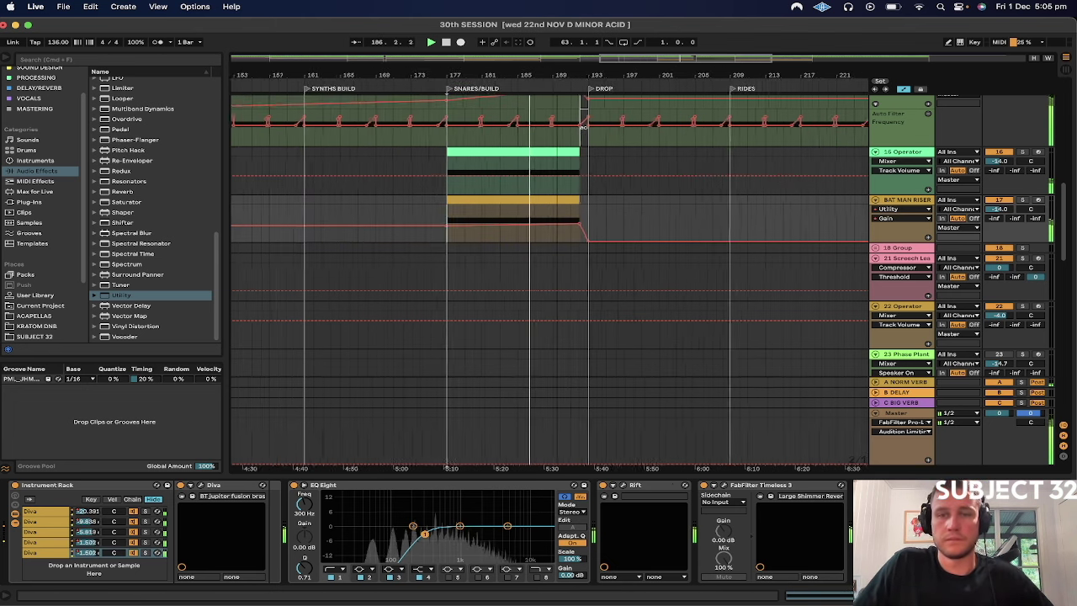
key(minus)
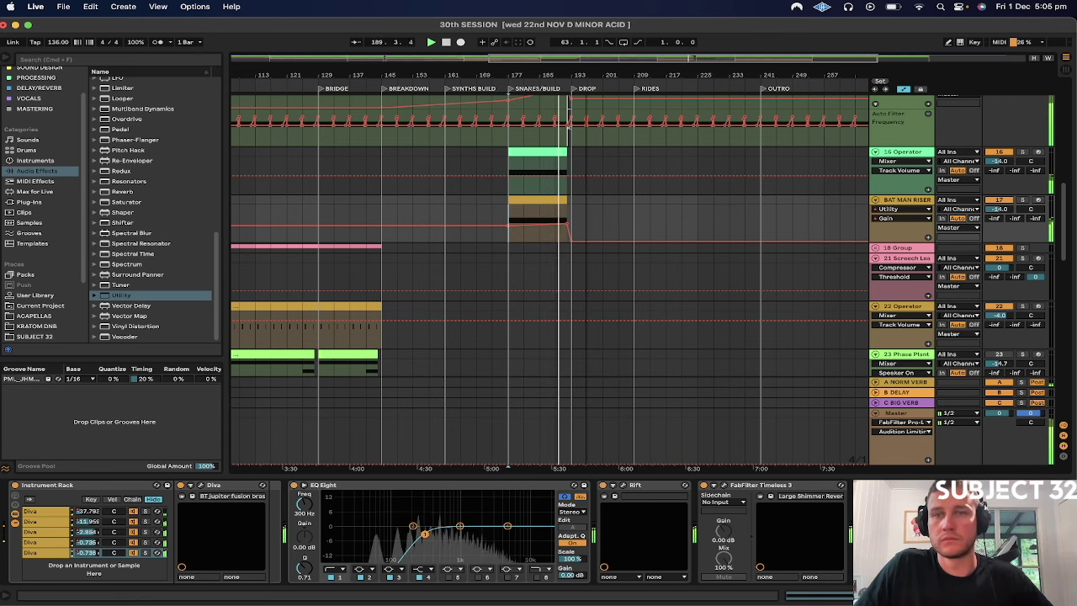
key(minus)
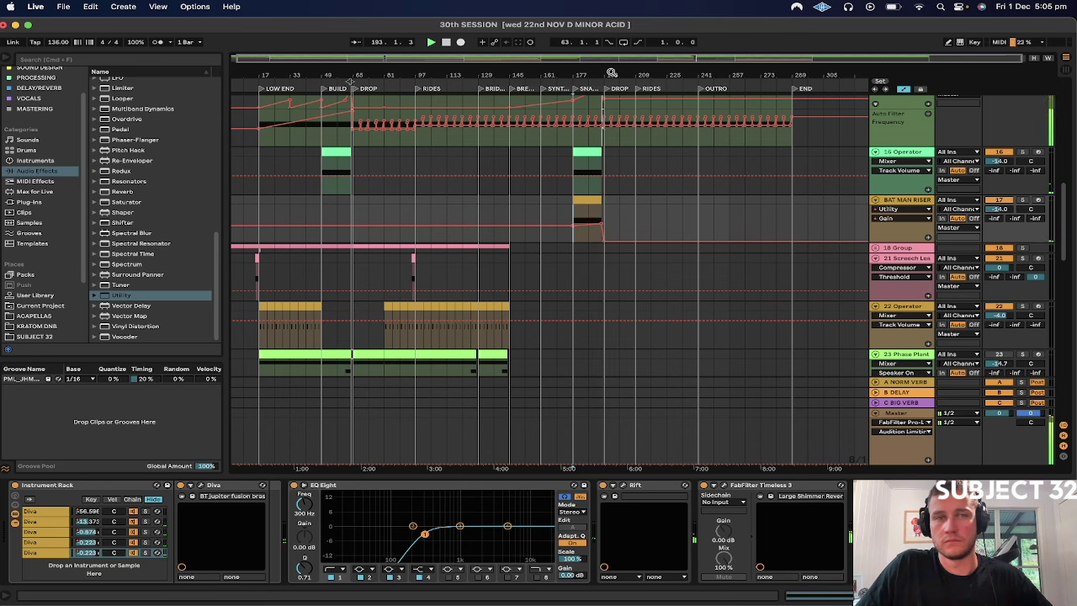
Step: Raise the 303 RIFF track's Phoscyon 2 Cutoff automation from the second drop onward to about 35.8%
scroll(604, 211, up, 5)
drag(607, 75, 607, 118)
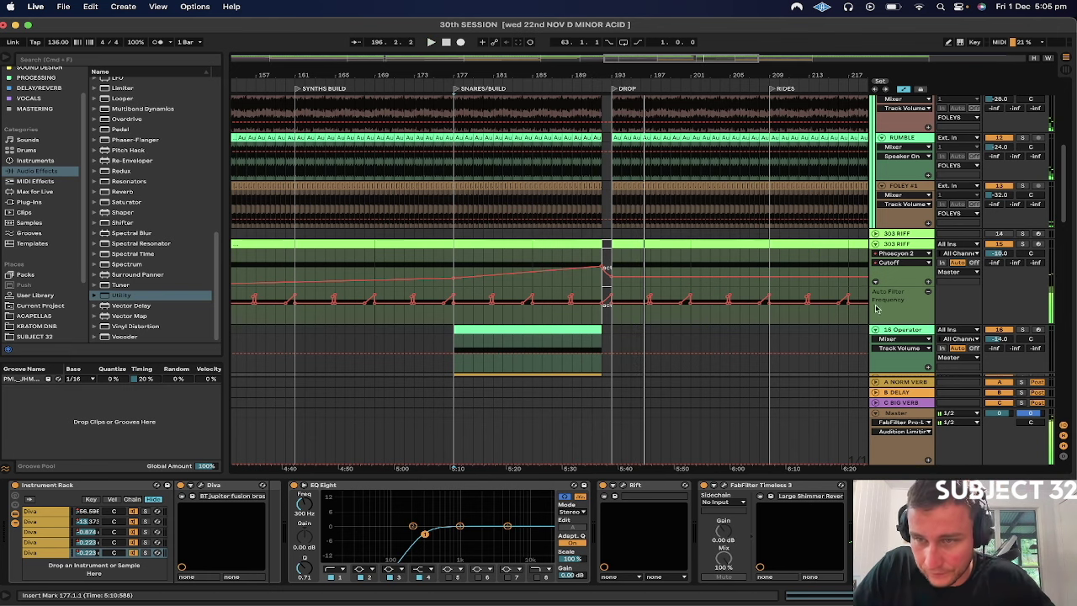
click(899, 243)
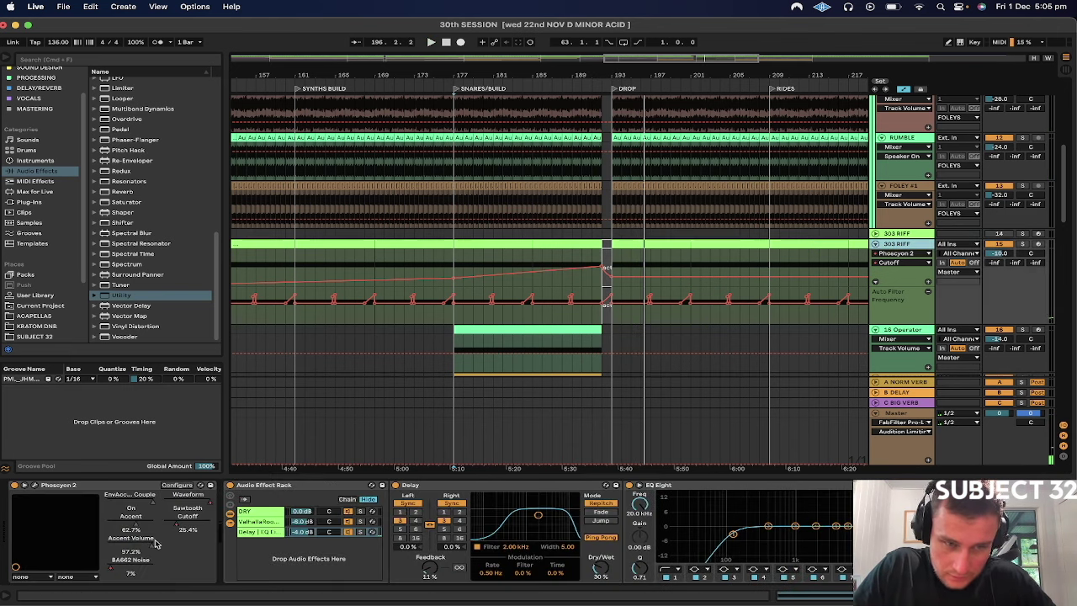
click(607, 267)
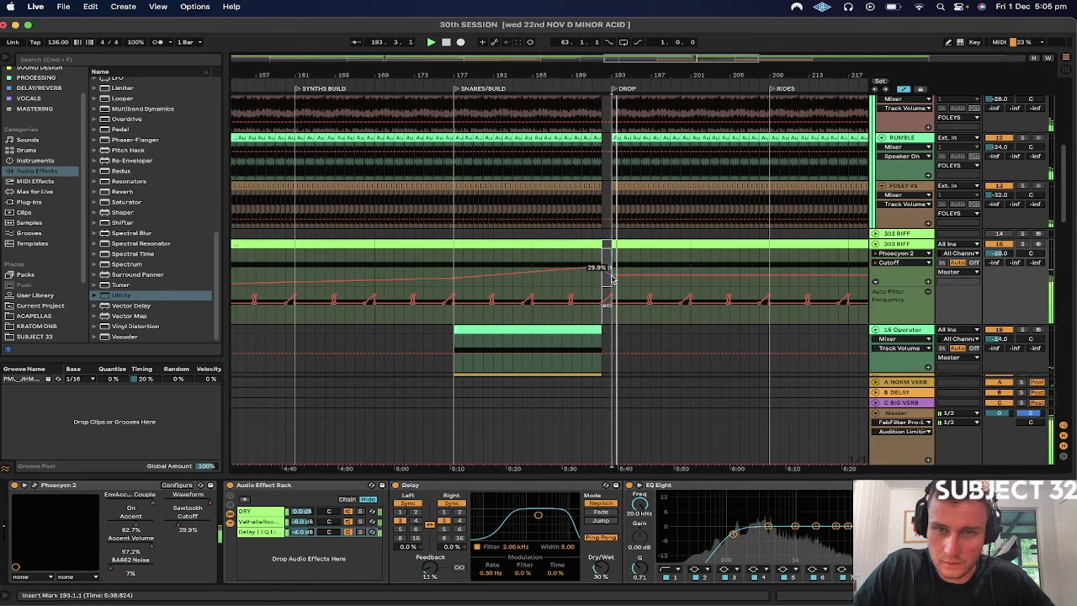
drag(609, 266, 608, 266)
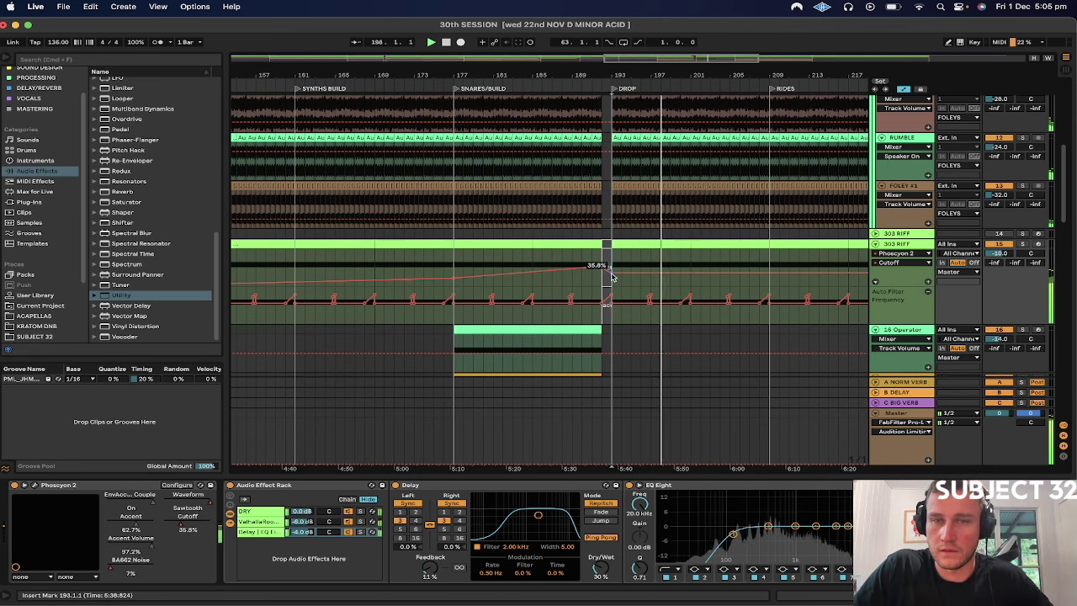
Step: Compare the 303 RIFF with its Auto Filter bypassed and re-enabled, and show the filter's Frequency automation across the arrangement
scroll(487, 500, right, 10)
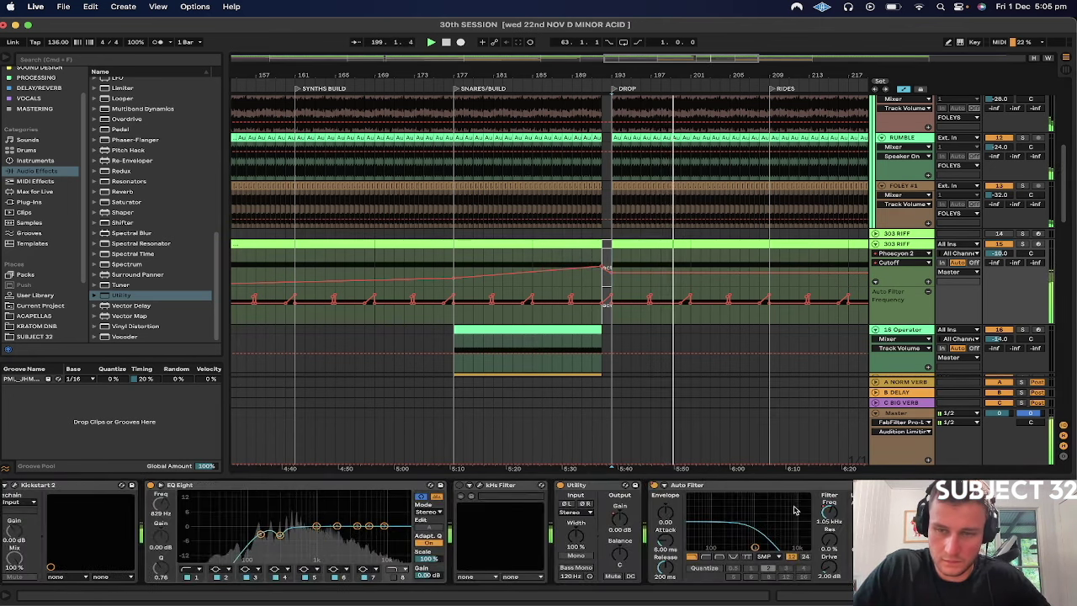
click(656, 486)
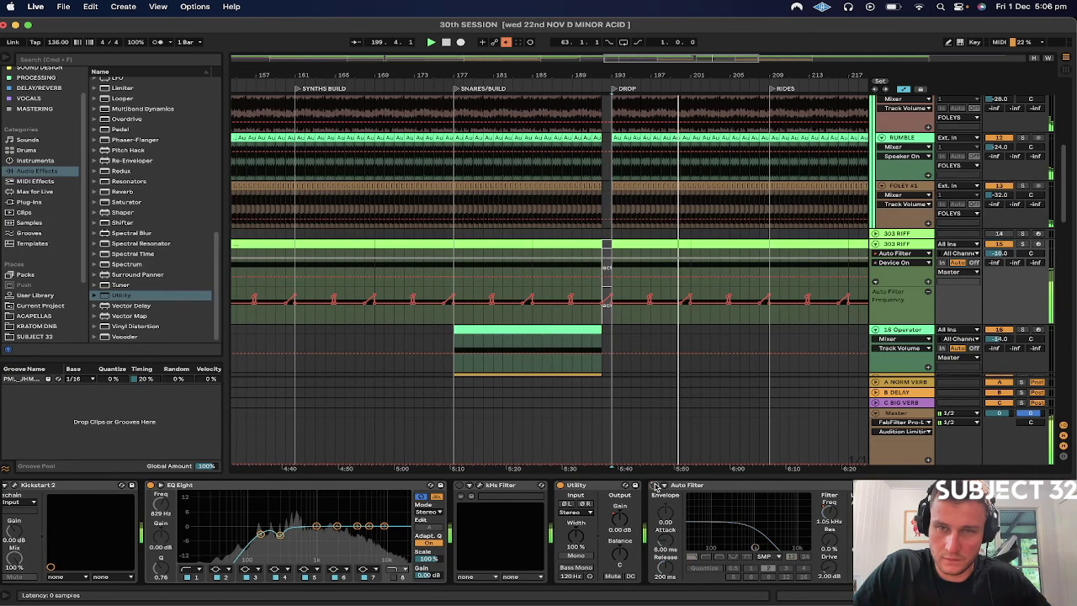
click(655, 485)
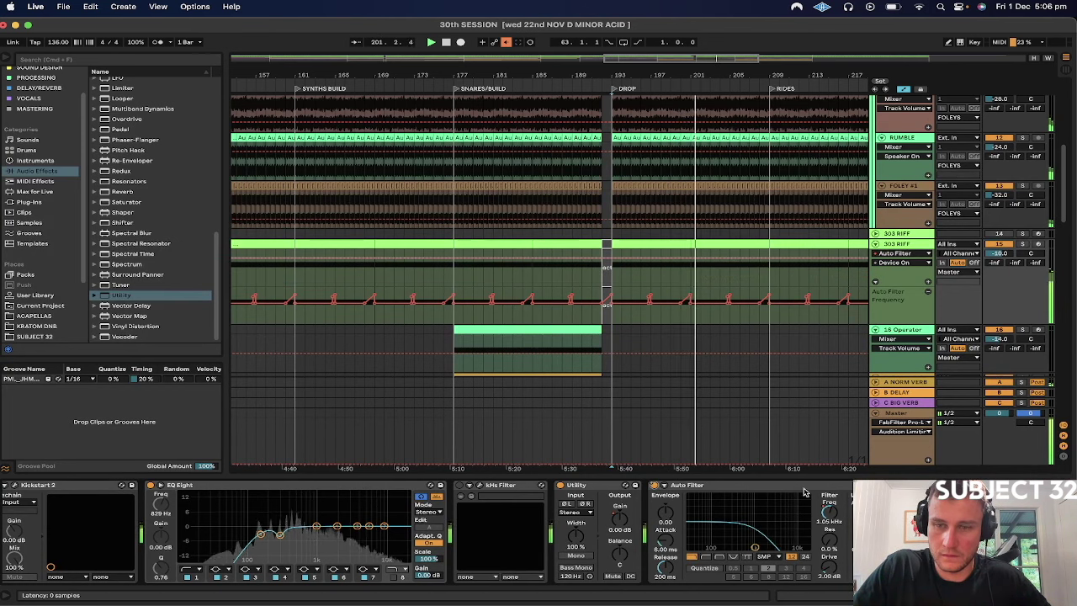
click(830, 512)
click(642, 80)
drag(642, 79, 655, 75)
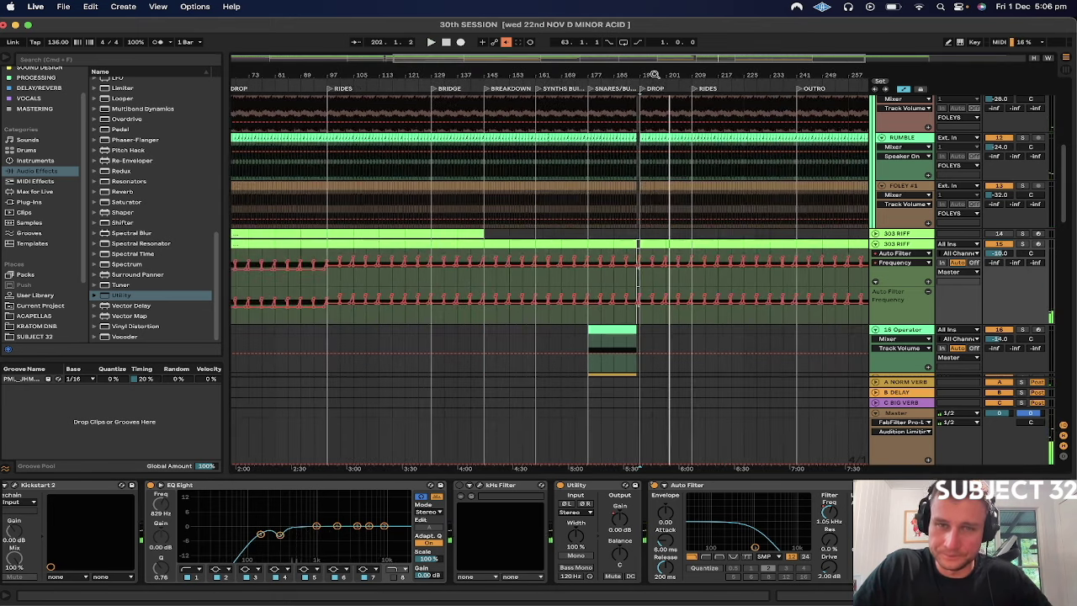
Step: Play back the 303 RIFF around the Bridge and Breakdown sections
click(432, 284)
key(space)
click(540, 281)
click(486, 280)
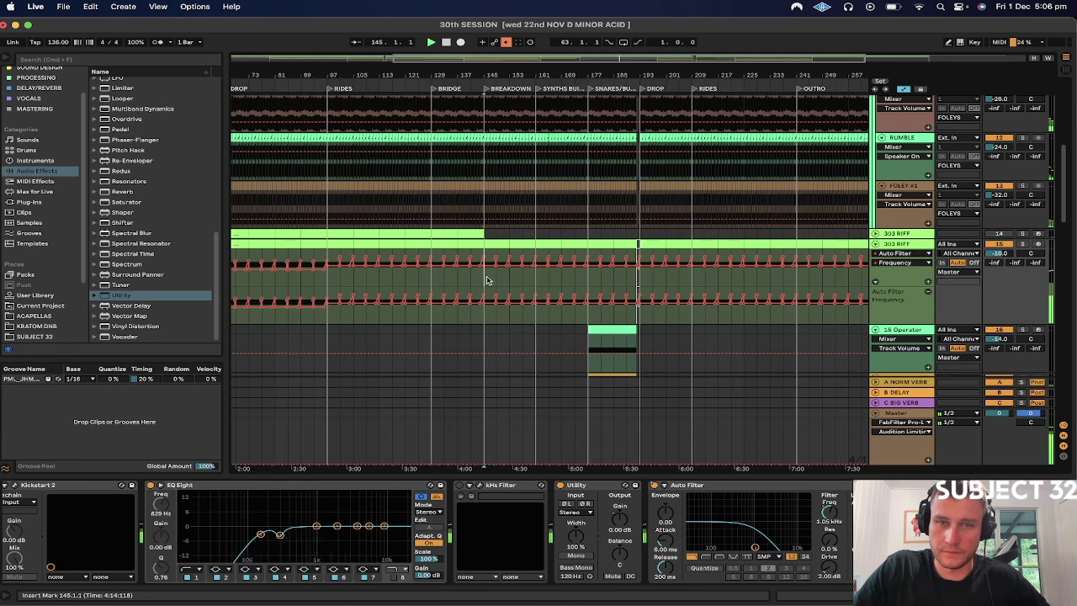
click(458, 280)
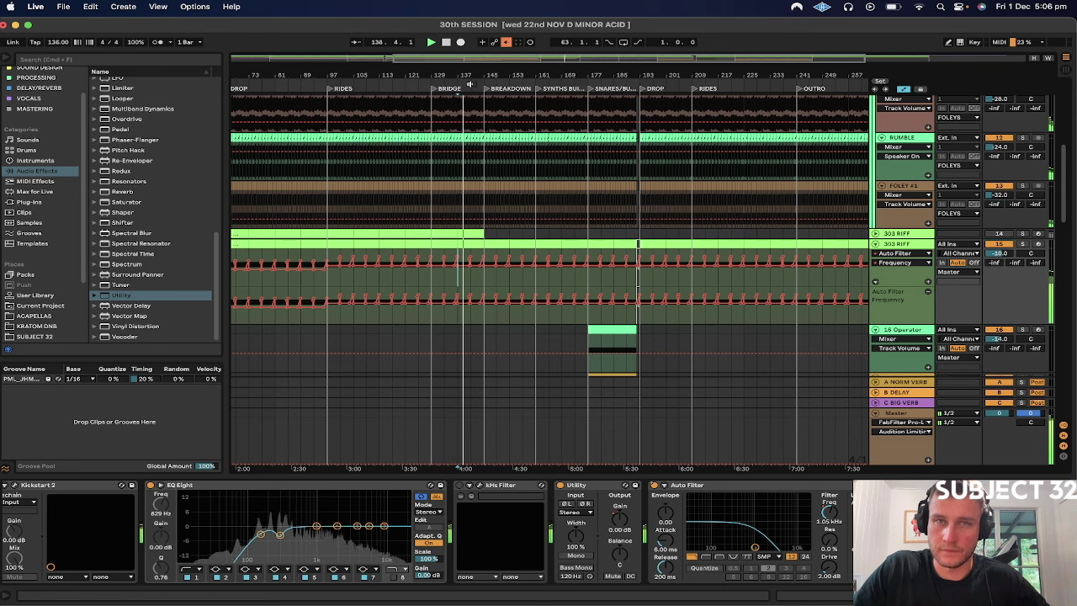
Step: Replace the 303 RIFF's Auto Filter Frequency spikes between bars 161 and 193 with a steady rise up to the second drop
drag(539, 277, 639, 270)
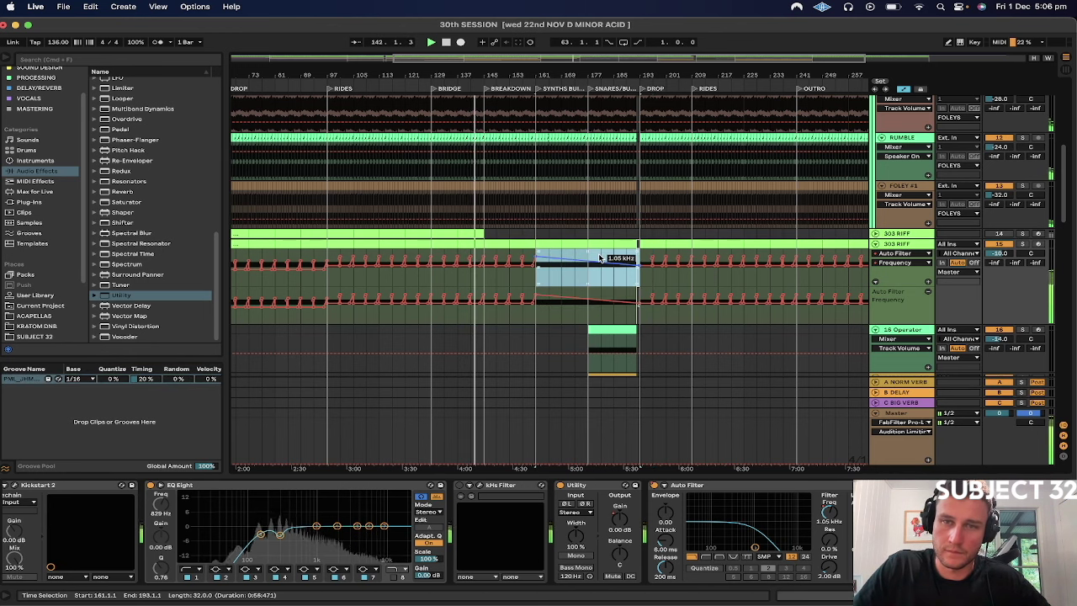
double_click(539, 260)
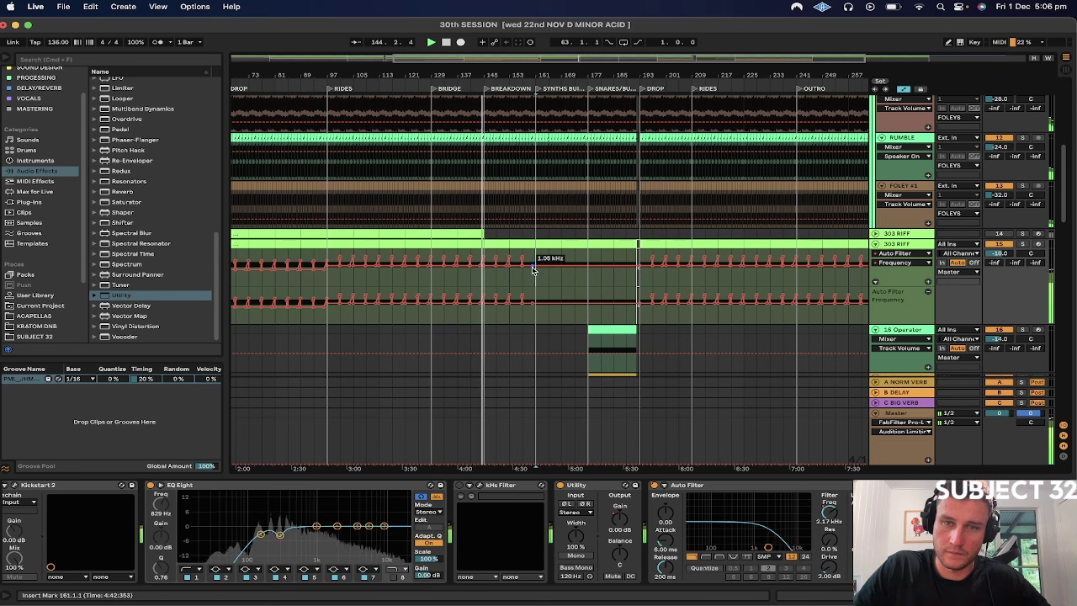
drag(510, 281, 548, 259)
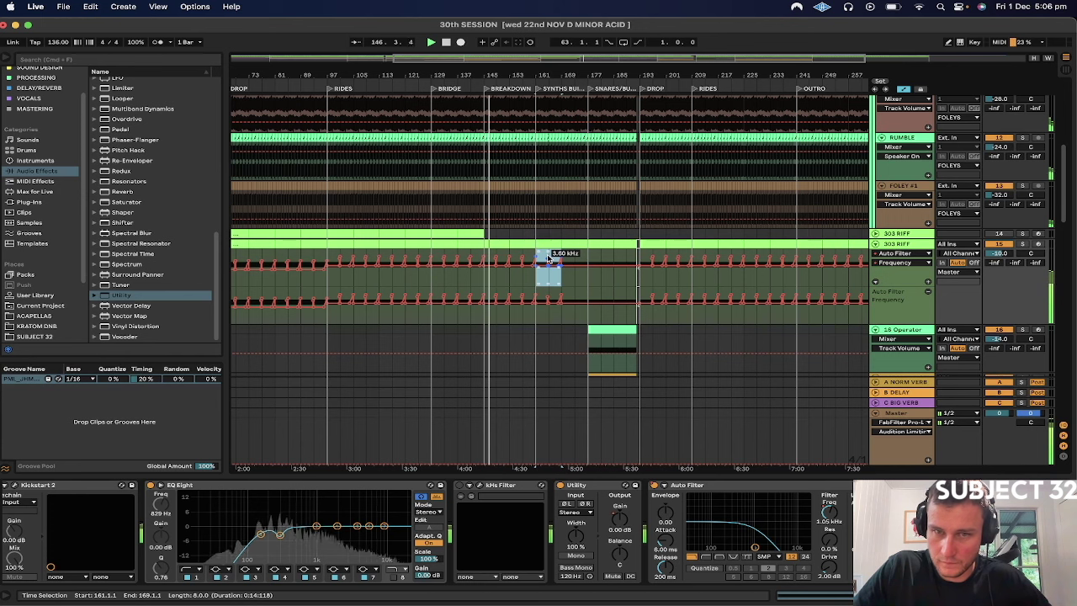
click(549, 284)
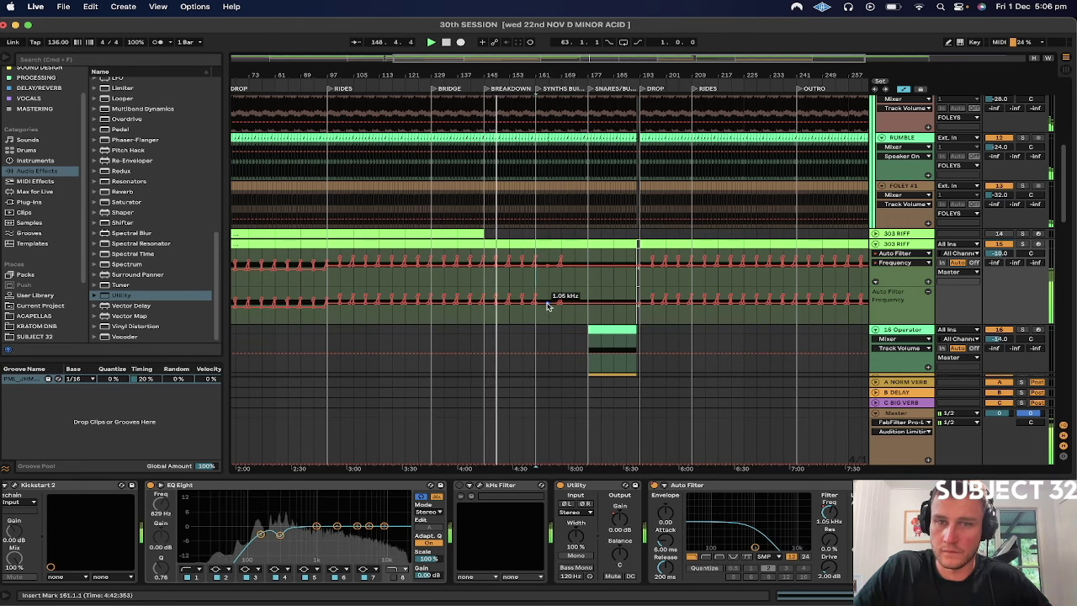
mouse_move(568, 305)
mouse_down()
mouse_move(558, 303)
mouse_move(639, 310)
mouse_move(639, 287)
mouse_up()
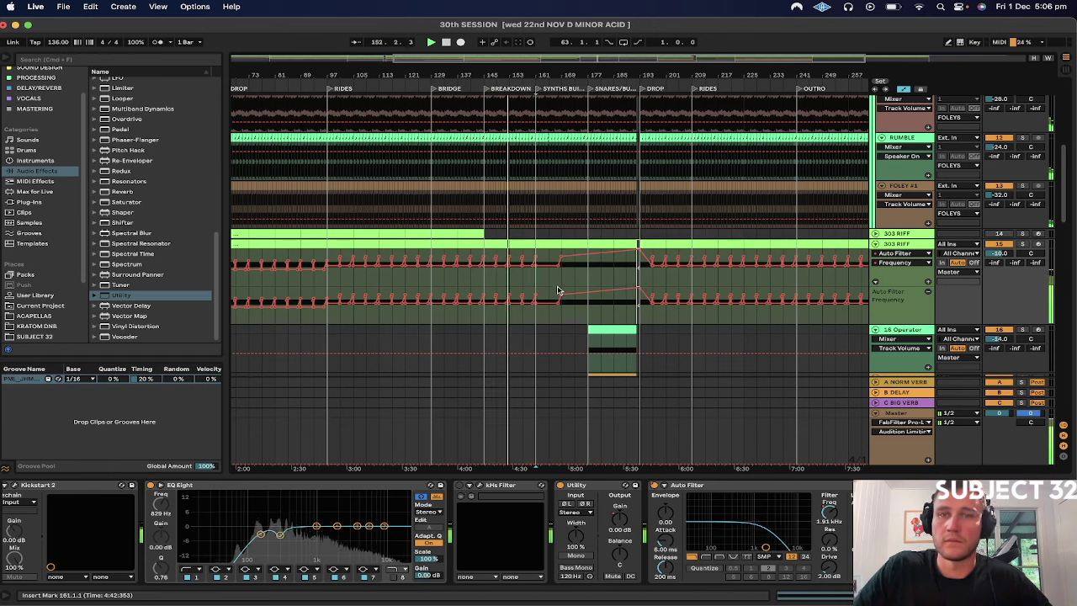
drag(561, 299, 536, 303)
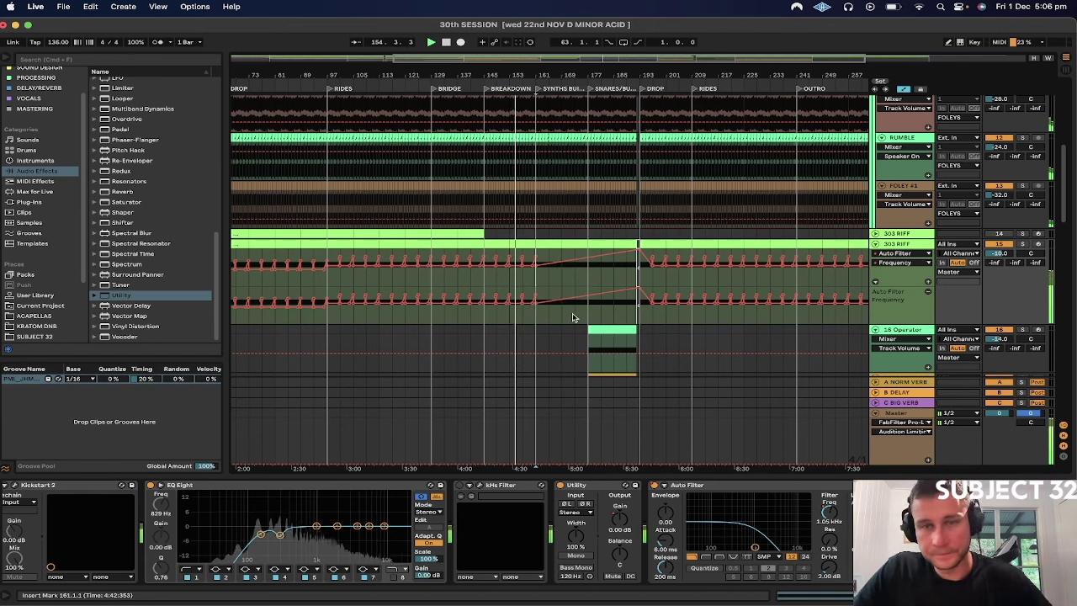
Step: Clear the 303 RIFF's filter Frequency spikes from the second drop to the end, holding the filter open at its peak level
drag(644, 312, 813, 315)
key(Delete)
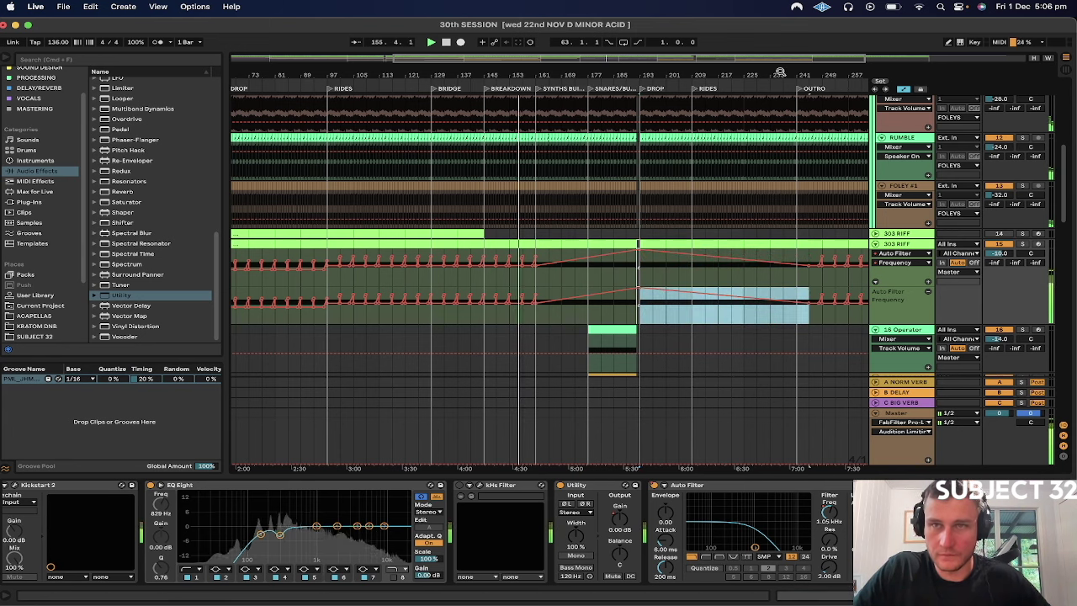
drag(777, 69, 353, 81)
drag(650, 313, 854, 313)
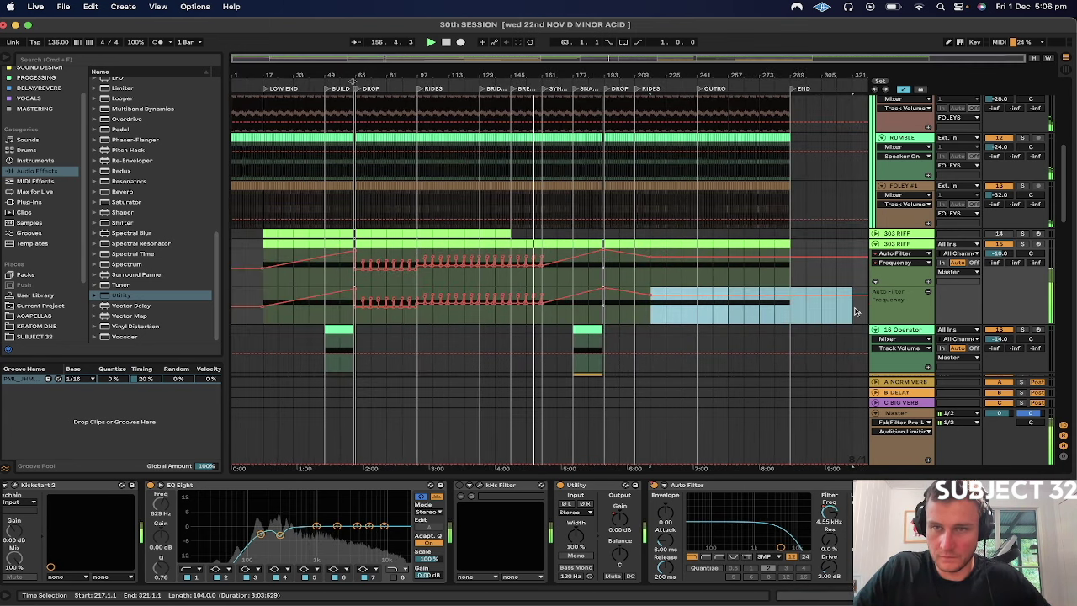
click(557, 275)
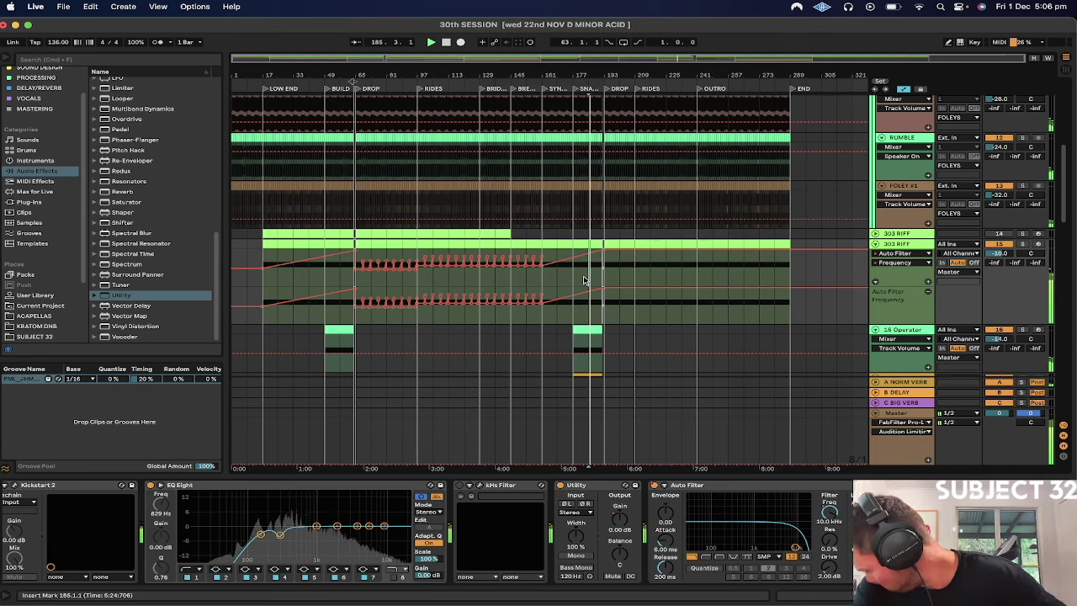
Step: Return to Phoscyon 2 in the 303 RIFF's device chain and show its Waveform automation
key(plus)
key(plus)
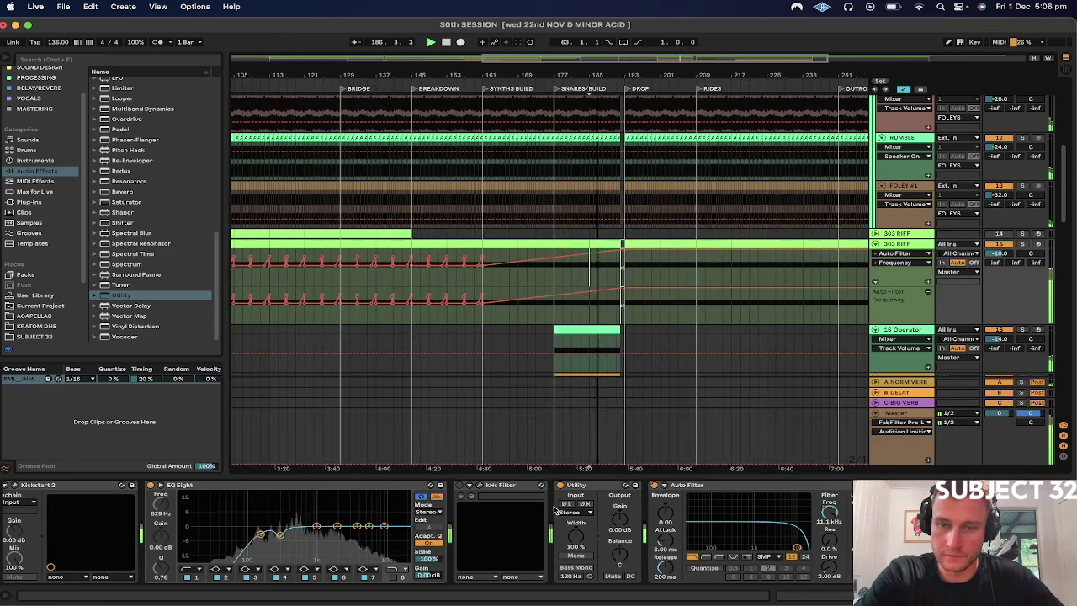
scroll(485, 578, left, 3)
scroll(485, 578, left, 4)
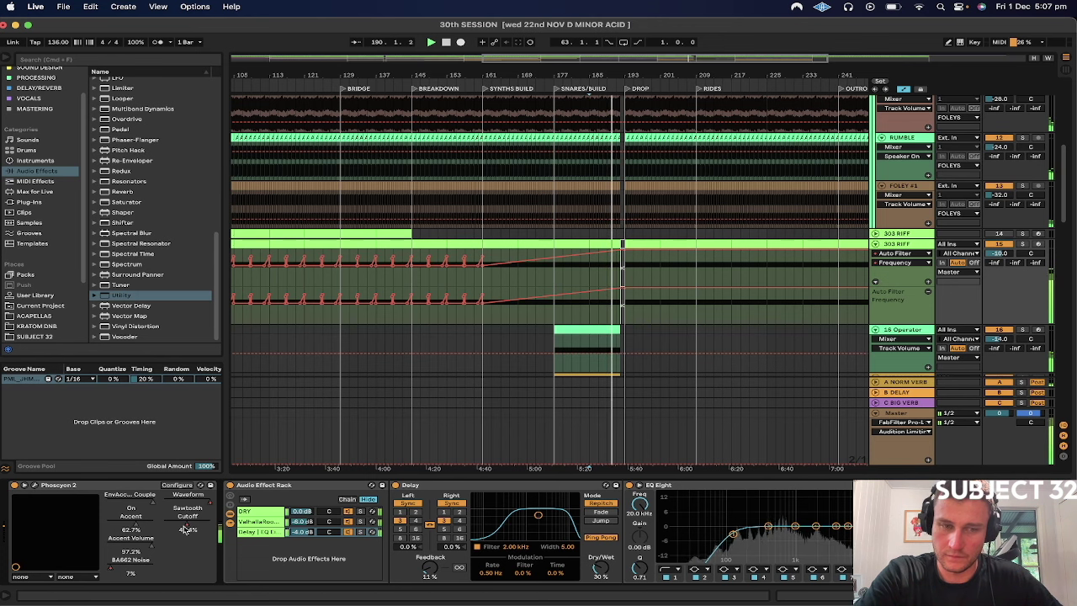
click(209, 503)
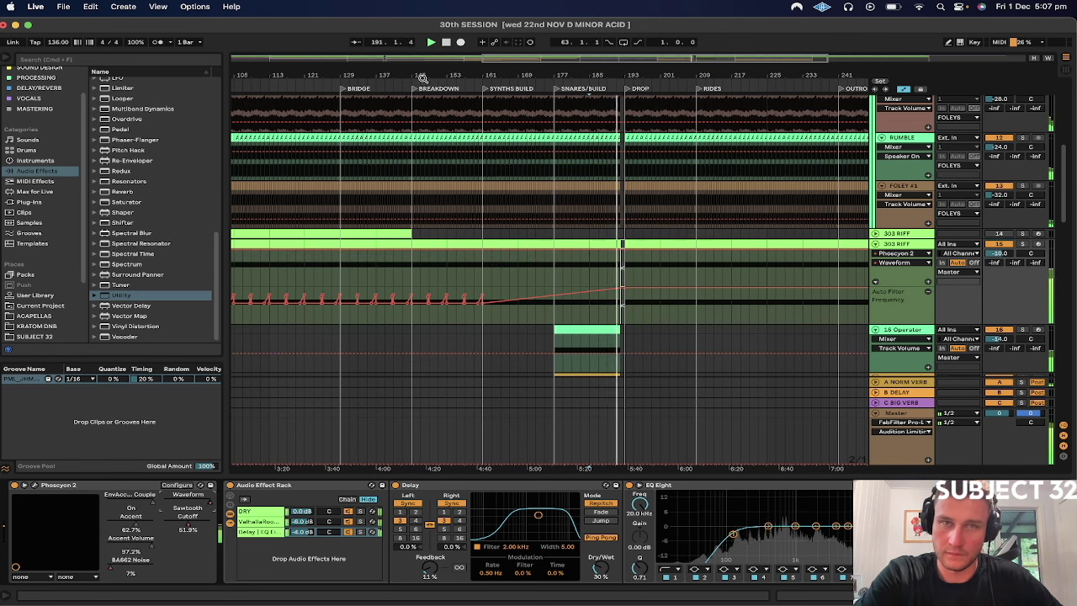
Step: Repeat the first build's Waveform automation on the 303 RIFF from bar 177 to 193 and show Phoscyon 2's Cutoff automation
drag(423, 77, 351, 82)
drag(322, 270, 350, 269)
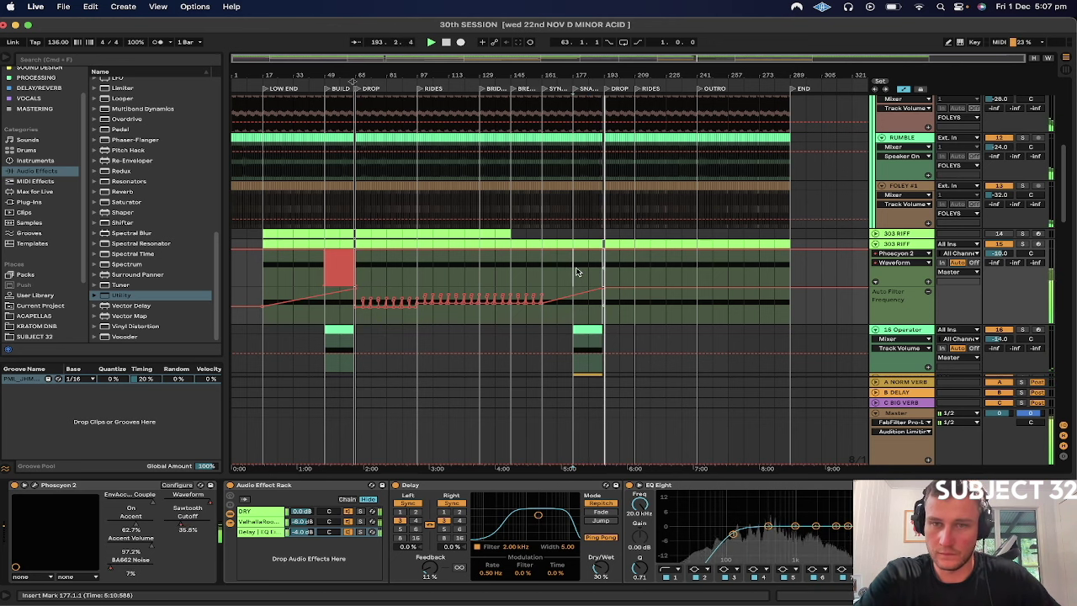
key(super+v)
key(super+v)
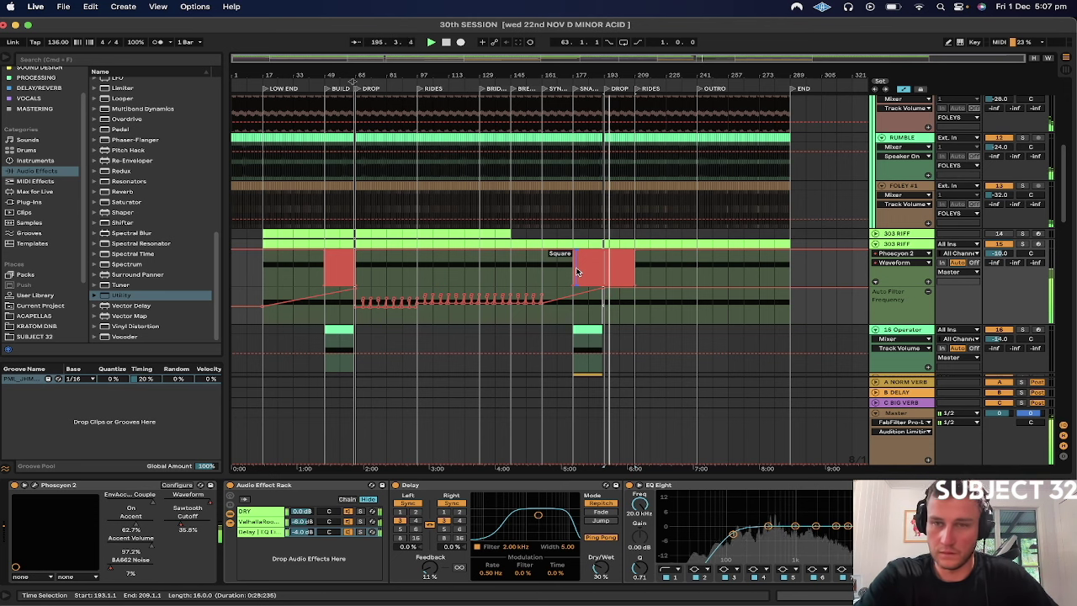
key(Delete)
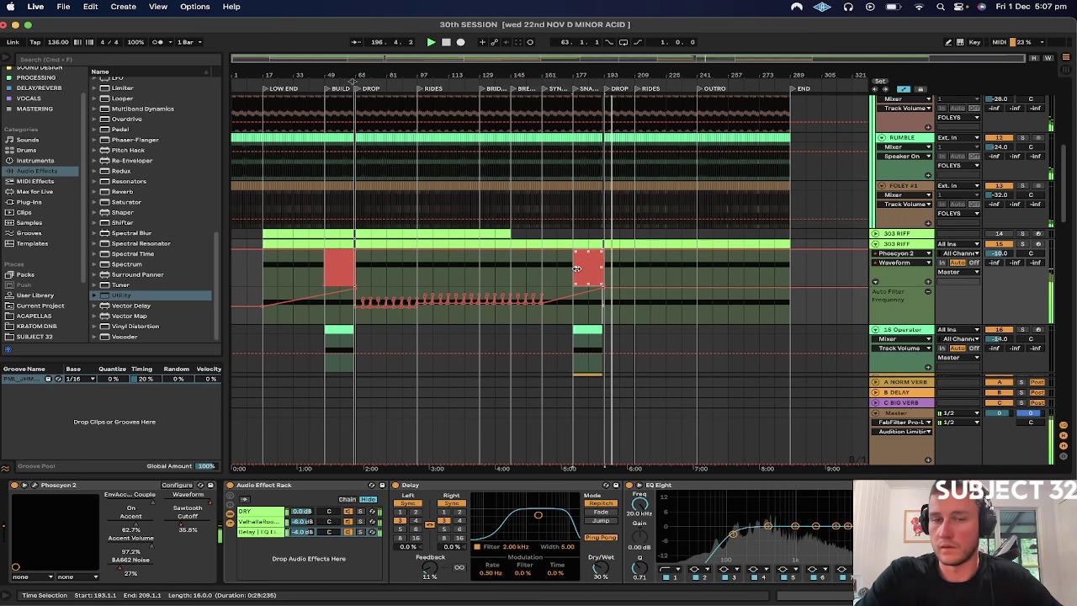
click(193, 529)
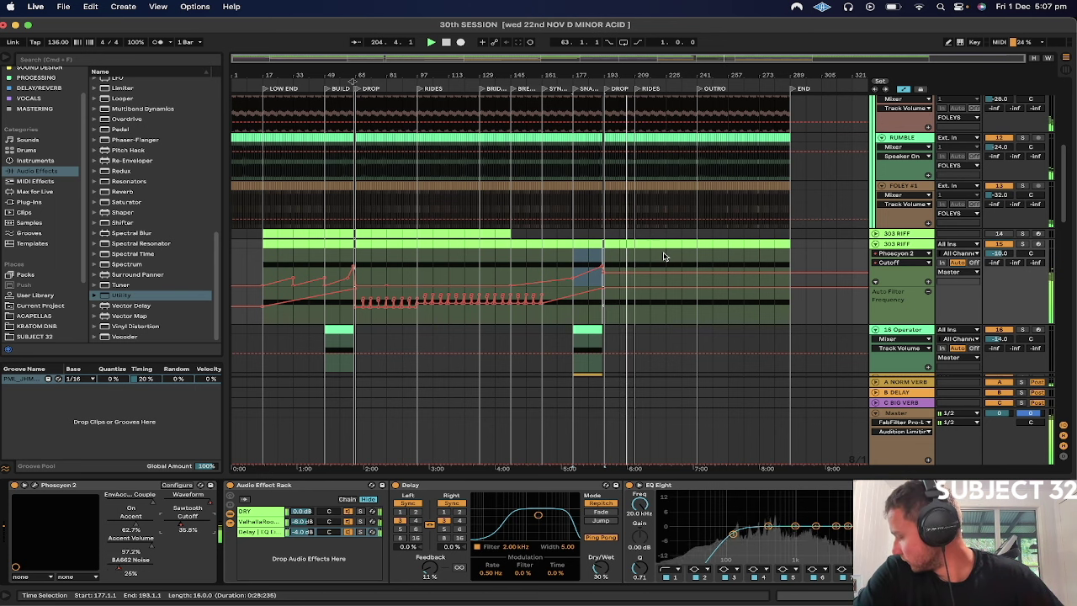
Step: Insert a new MIDI track directly below the expanded 303 RIFF track
click(909, 245)
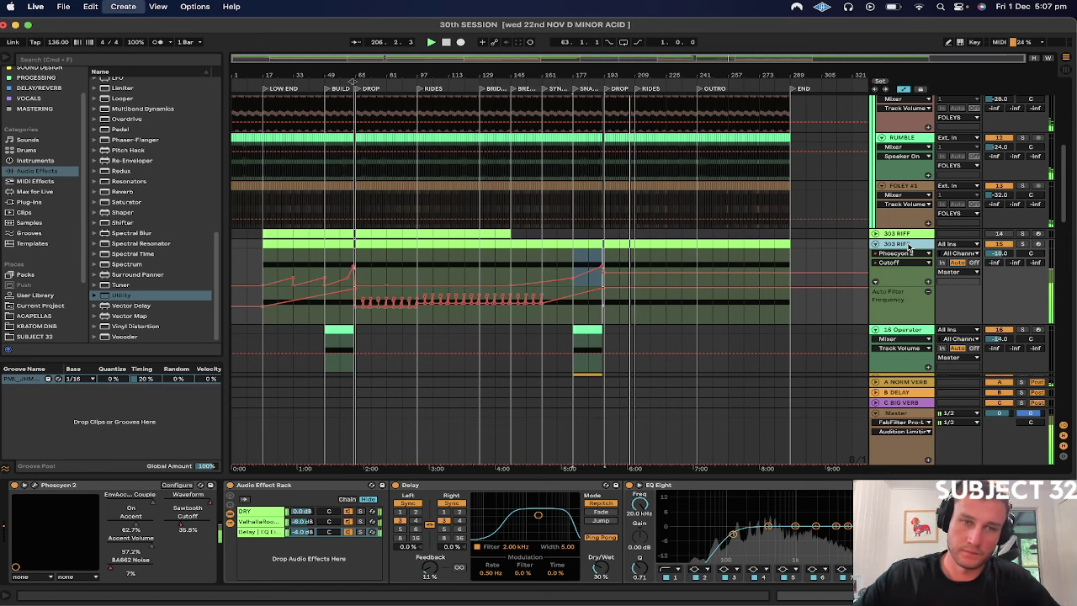
key(super+shift+t)
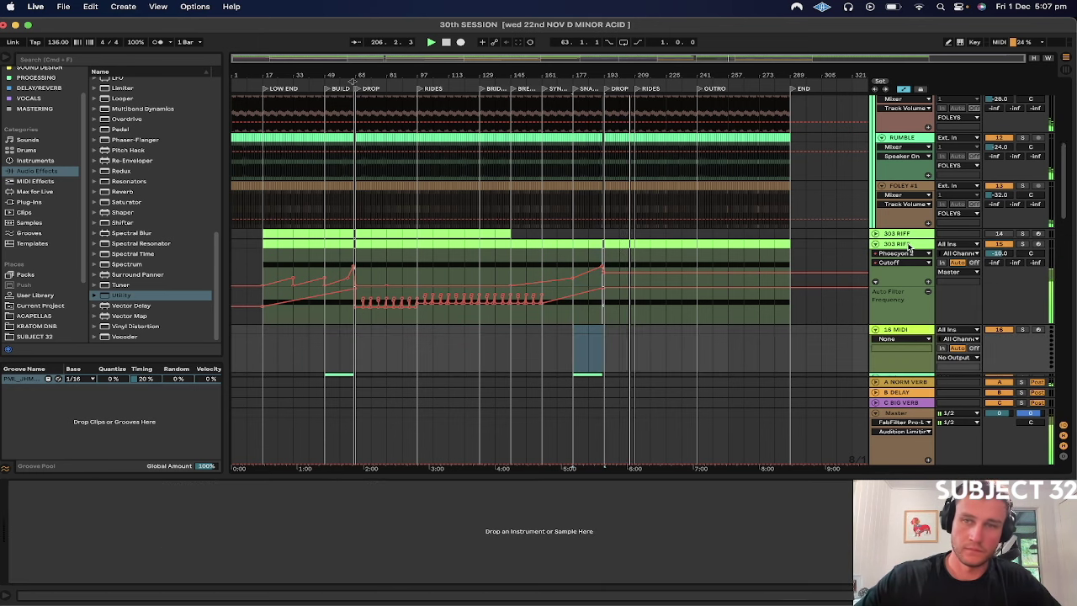
click(608, 334)
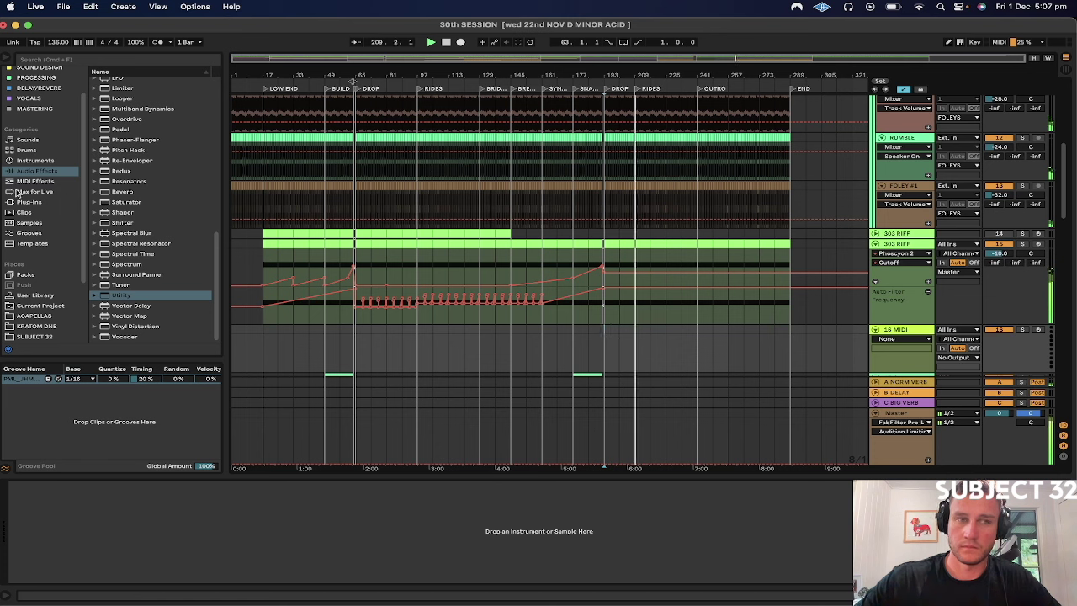
Step: Find the Audio Loops folder of Audioreakt Wavetable TechnoBank 4 within SUBJECT 32's ABLETON WAVETABLE PRESETS
scroll(17, 192, down, 1)
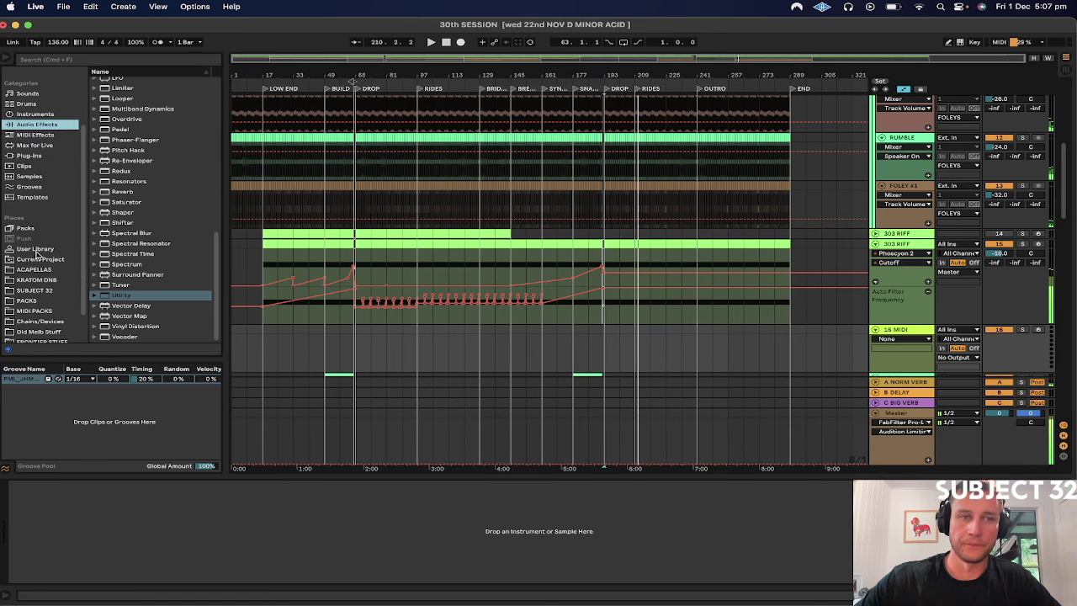
click(34, 290)
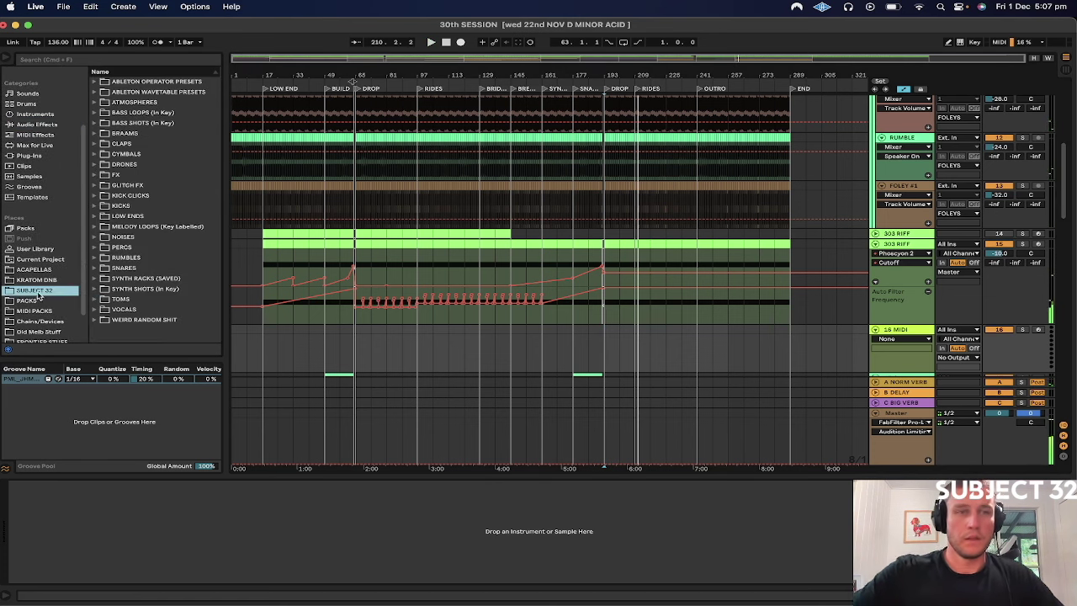
click(94, 92)
drag(222, 145, 275, 145)
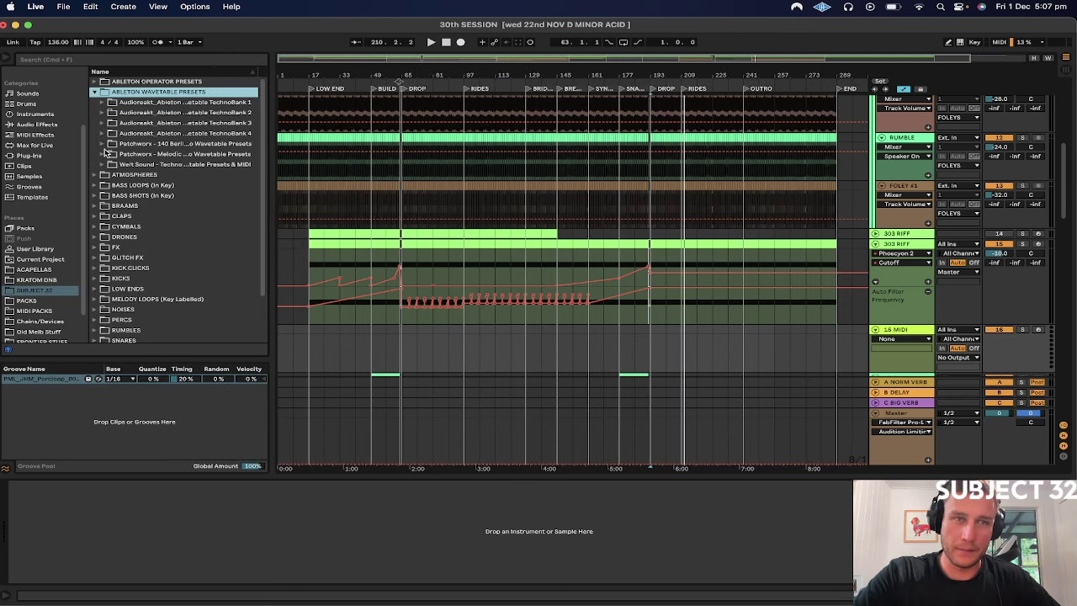
click(103, 134)
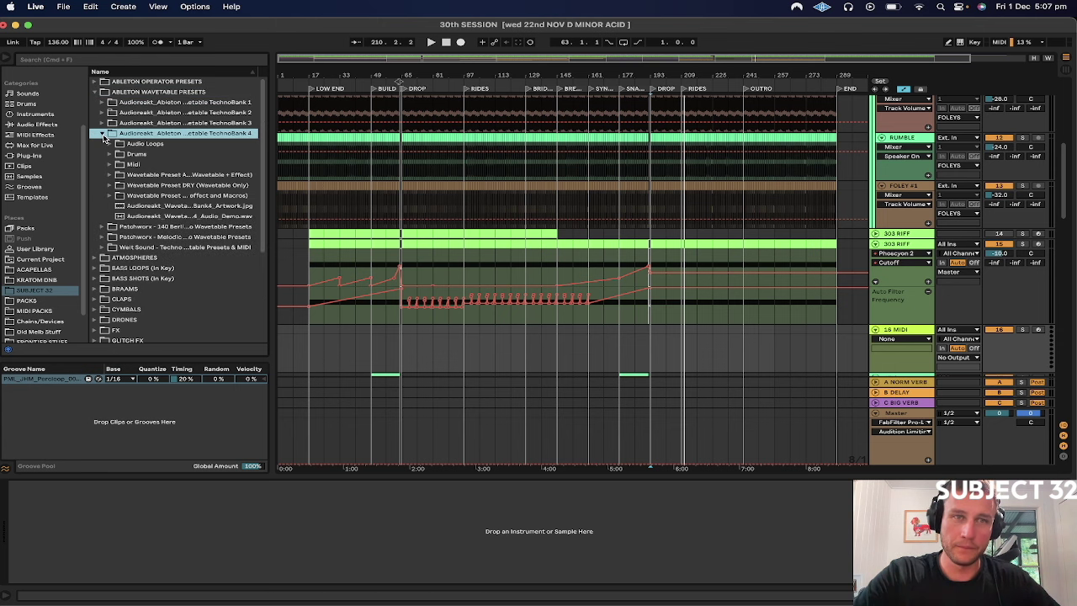
click(111, 146)
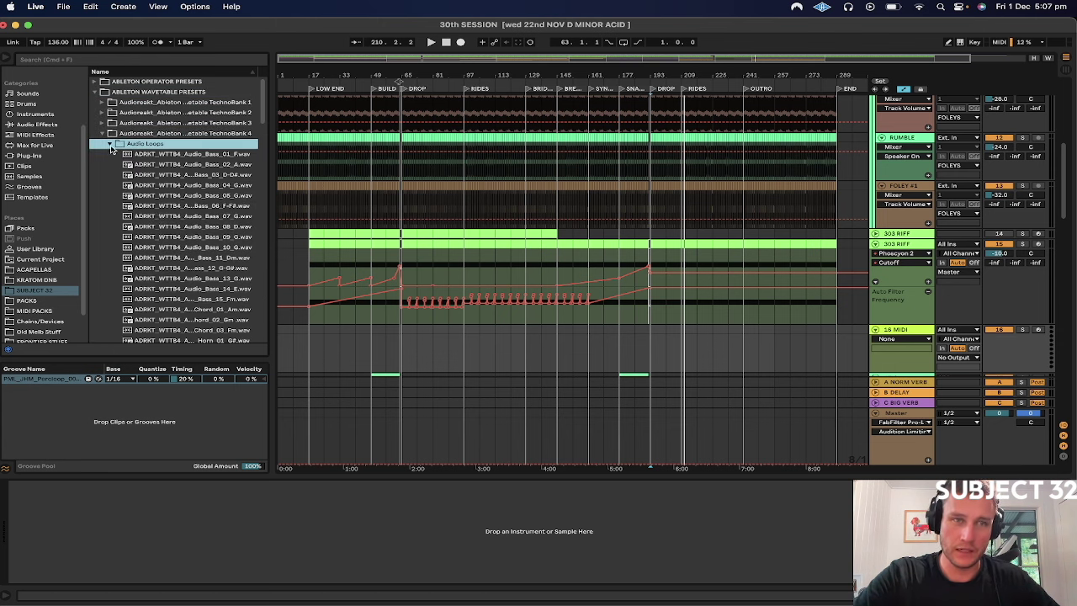
Step: Audition pad and keys loops from TechnoBank 4, including Keys_07_Fm, Keys_06_Dm and Keys_04_Dm
scroll(177, 246, down, 8)
drag(271, 236, 311, 236)
scroll(199, 221, down, 5)
scroll(200, 220, down, 5)
click(196, 125)
scroll(197, 139, up, 5)
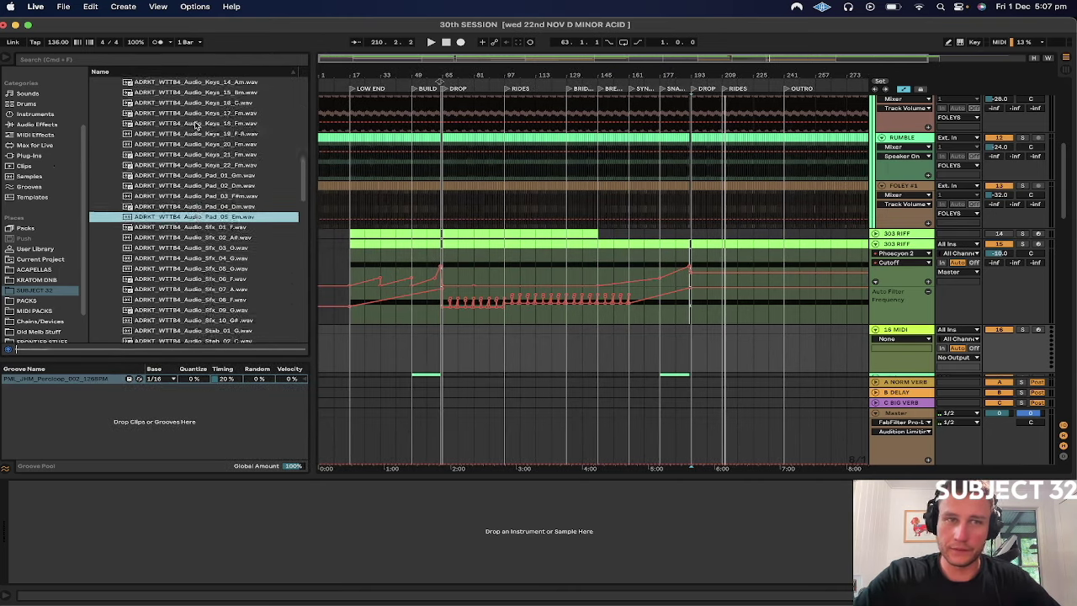
click(202, 153)
scroll(202, 153, up, 3)
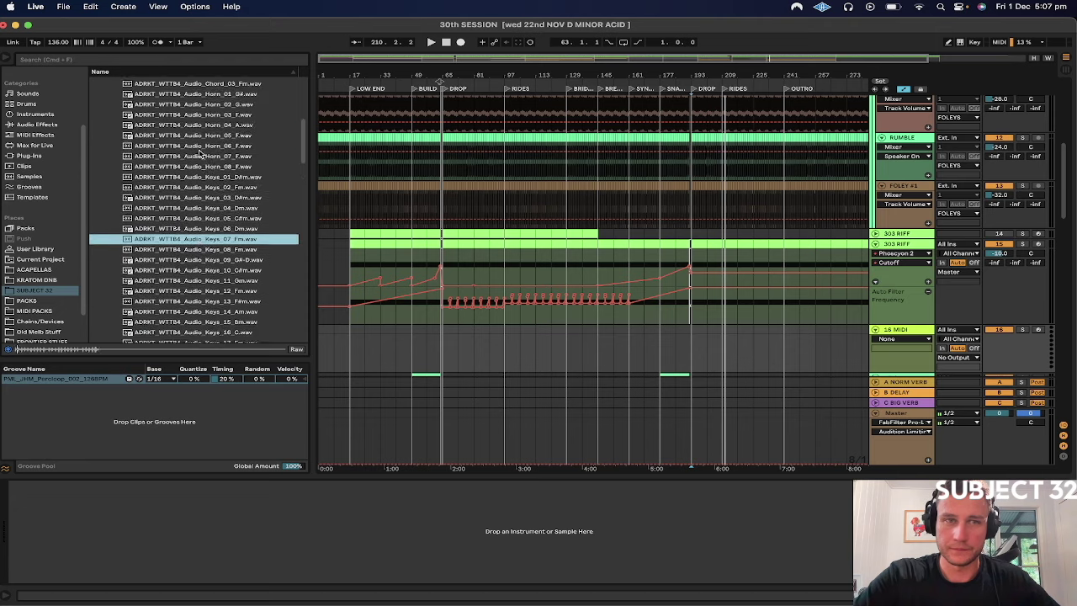
click(207, 236)
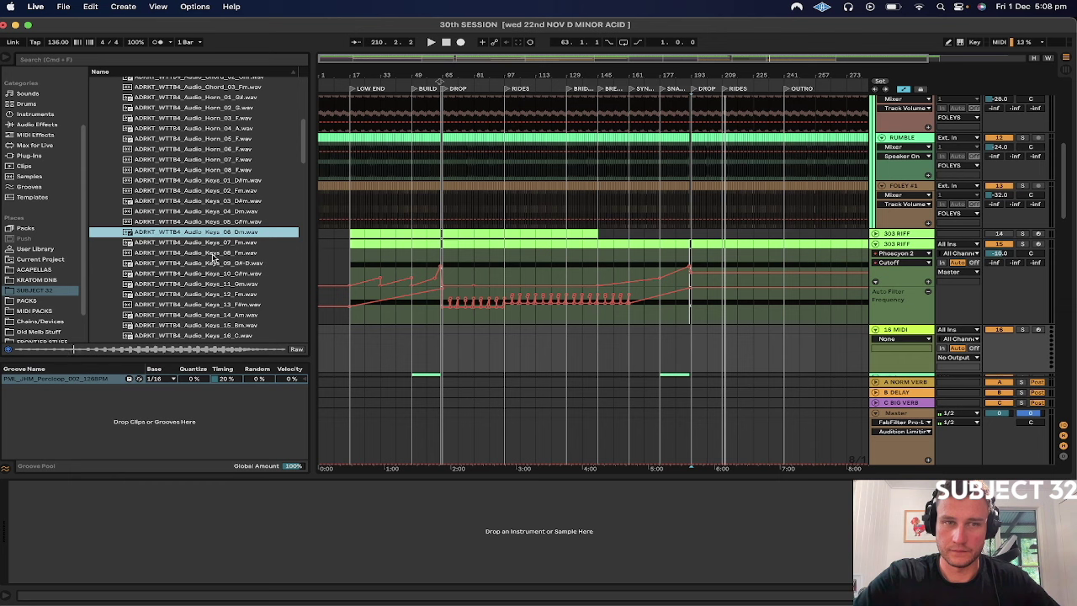
click(207, 212)
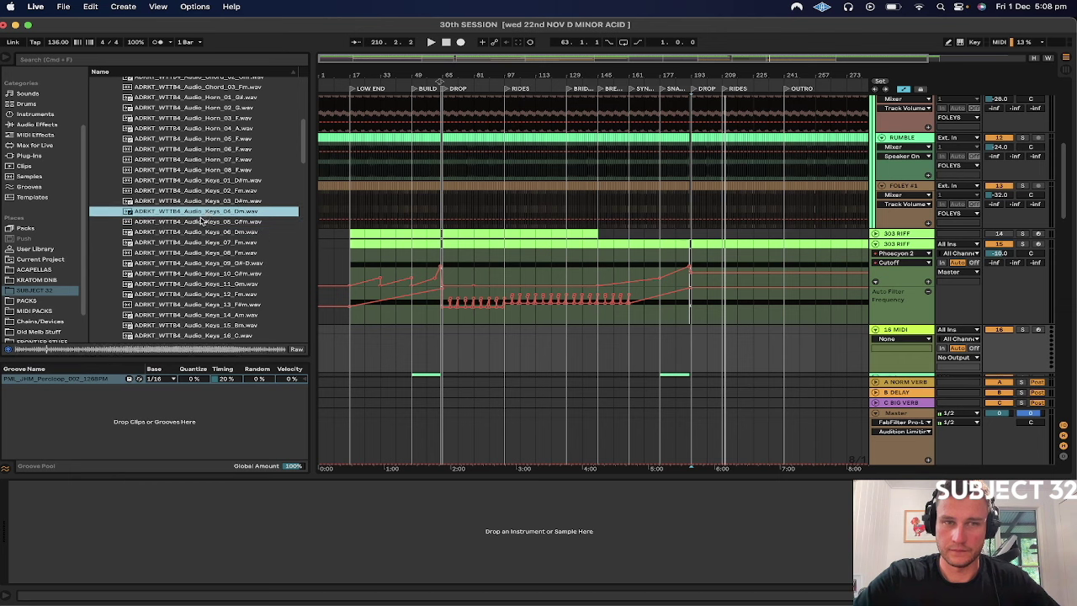
Step: Place the ADRKT_WTTB4_Audio_Keys_04_Dm loop on the new track from bar 177 and lower the track's volume to about -10.8 dB
drag(202, 217, 699, 351)
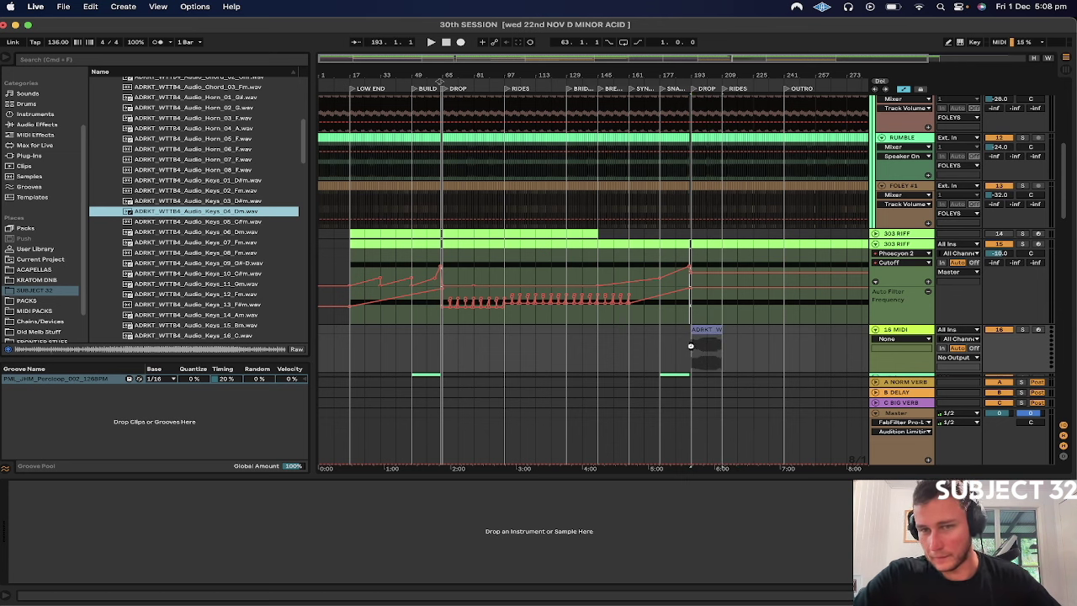
drag(707, 334, 708, 330)
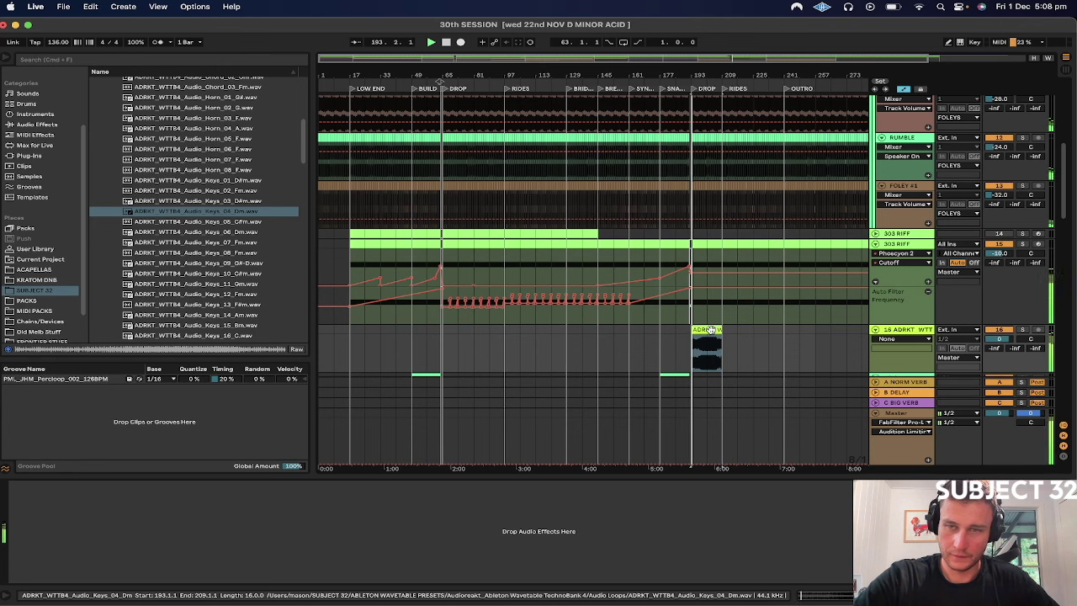
double_click(701, 335)
drag(697, 339, 667, 339)
drag(1000, 339, 1000, 362)
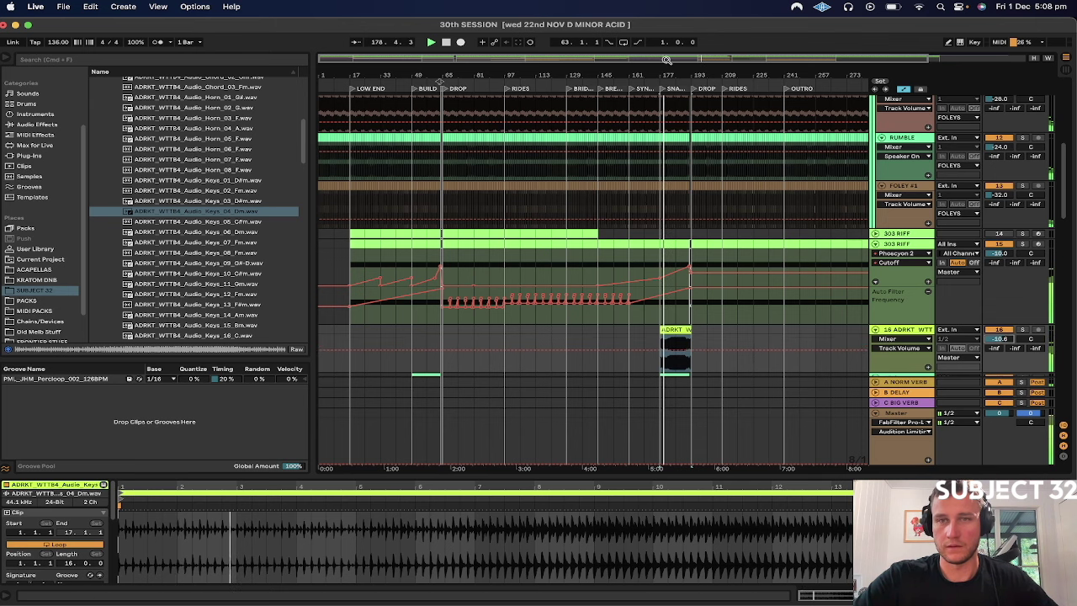
Step: Play back the Keys_04_Dm loop near the end of the SNARES/BUILD section and on into the second drop
drag(671, 74, 670, 118)
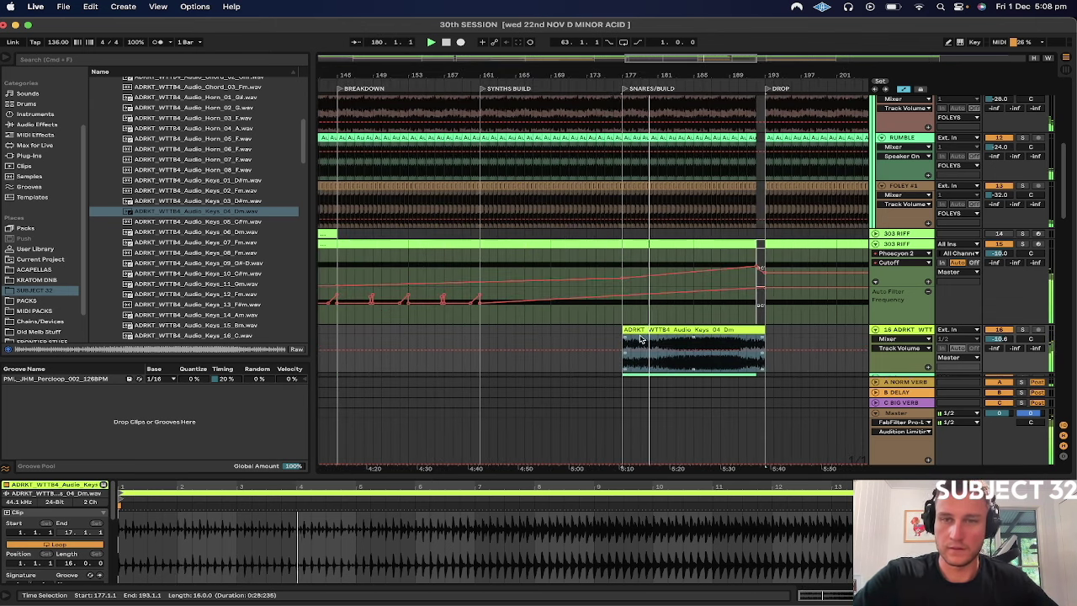
click(704, 353)
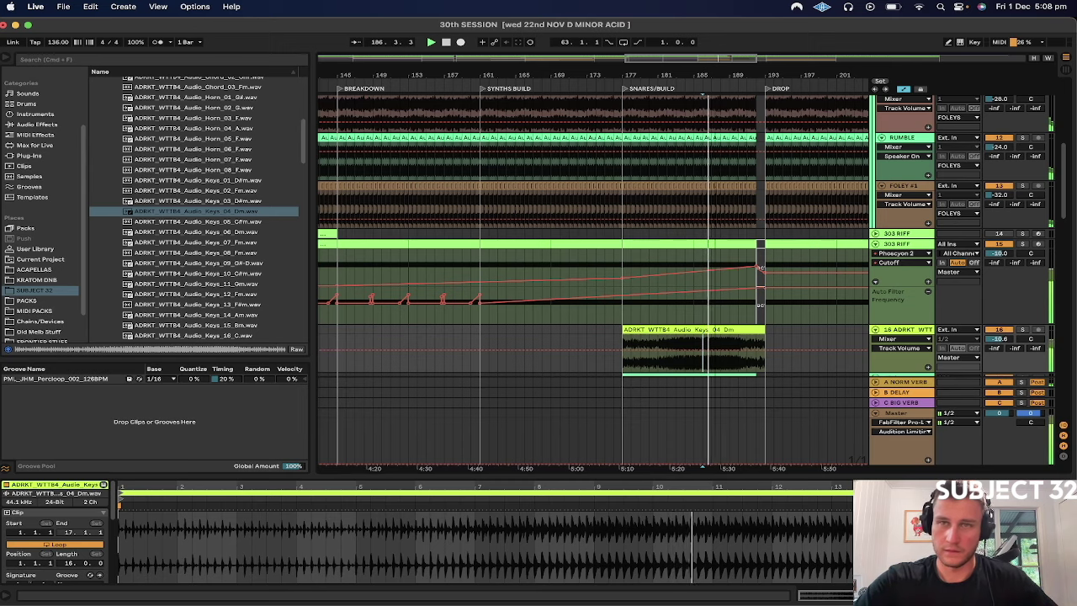
drag(704, 75, 538, 42)
scroll(531, 369, down, 3)
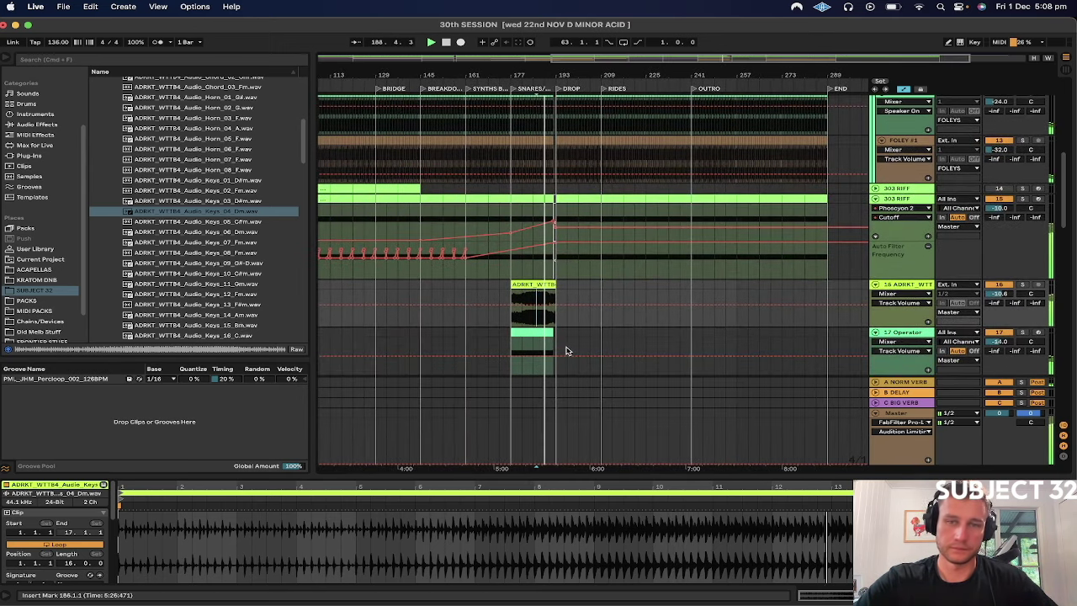
click(557, 323)
key(space)
key(space)
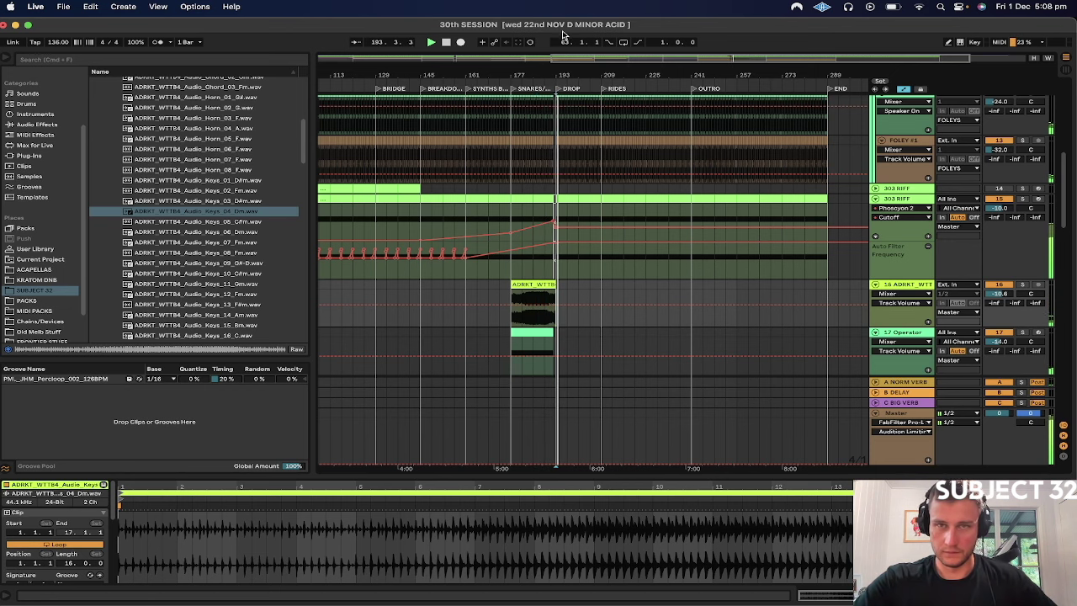
Step: Listen to the first RIDES section from bar 109, stop playback and review the whole arrangement
drag(564, 69, 671, 72)
click(455, 289)
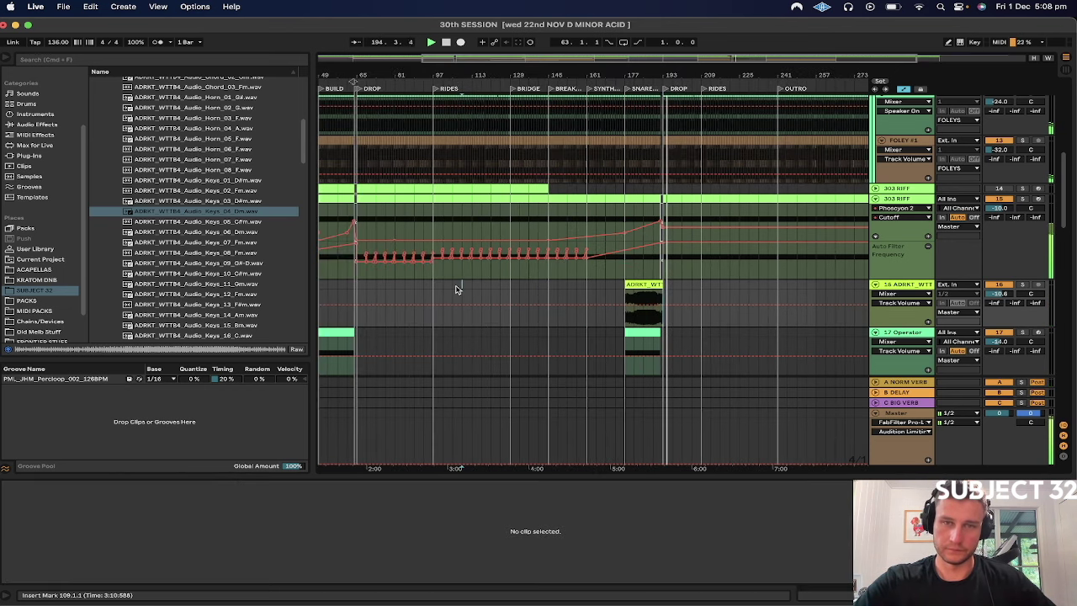
drag(431, 70, 431, 73)
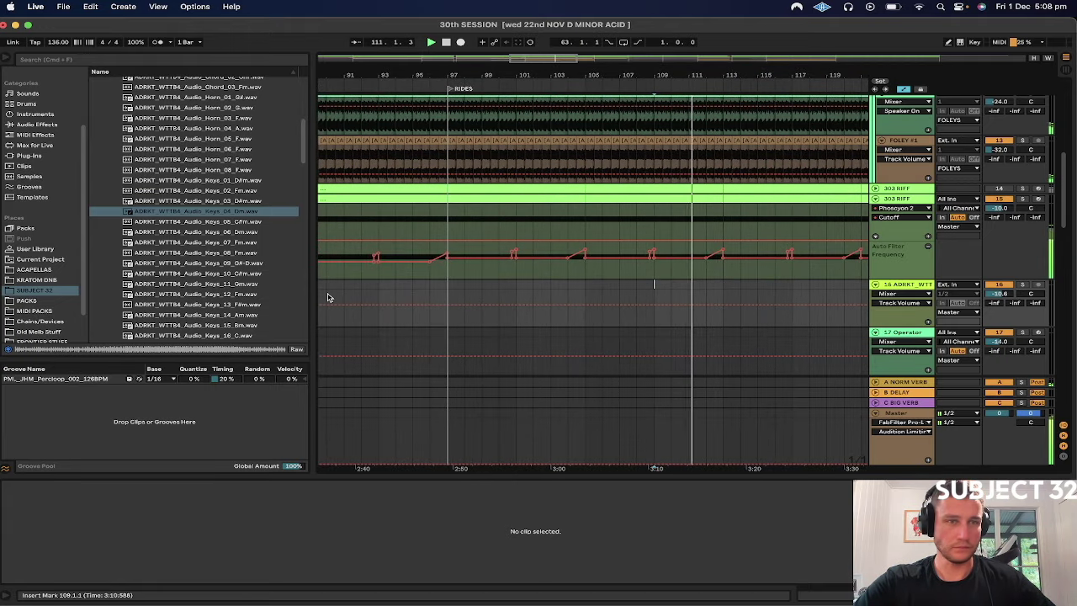
drag(452, 77, 392, 69)
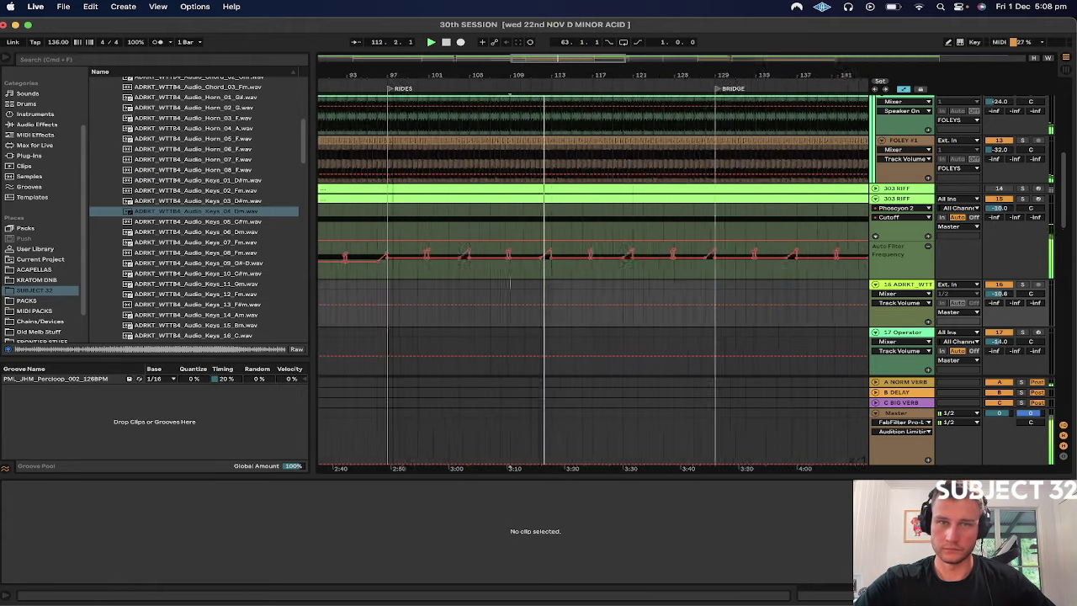
click(446, 42)
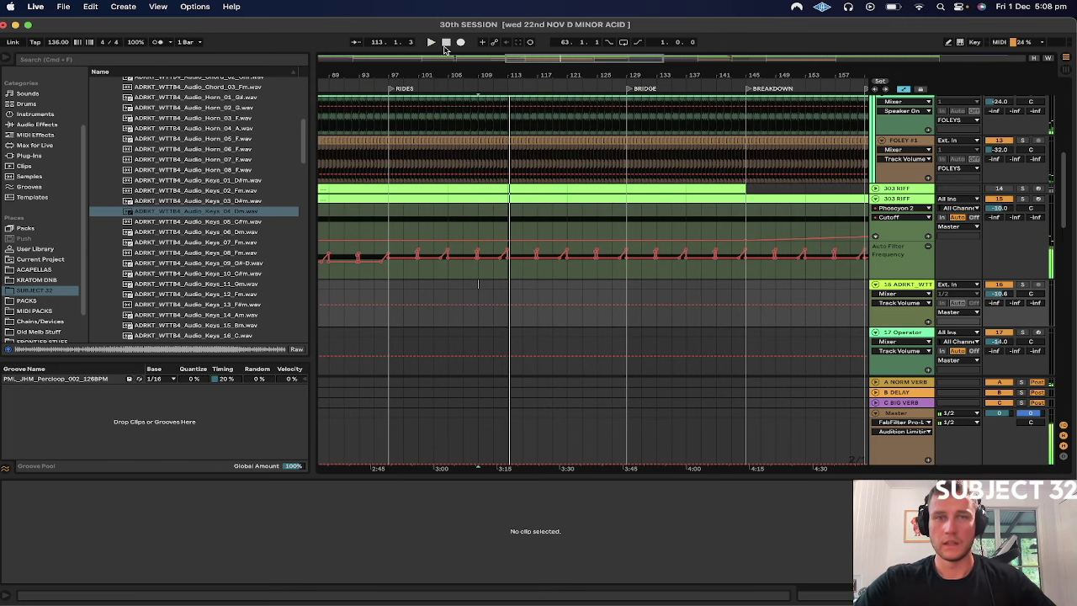
drag(496, 75, 496, 52)
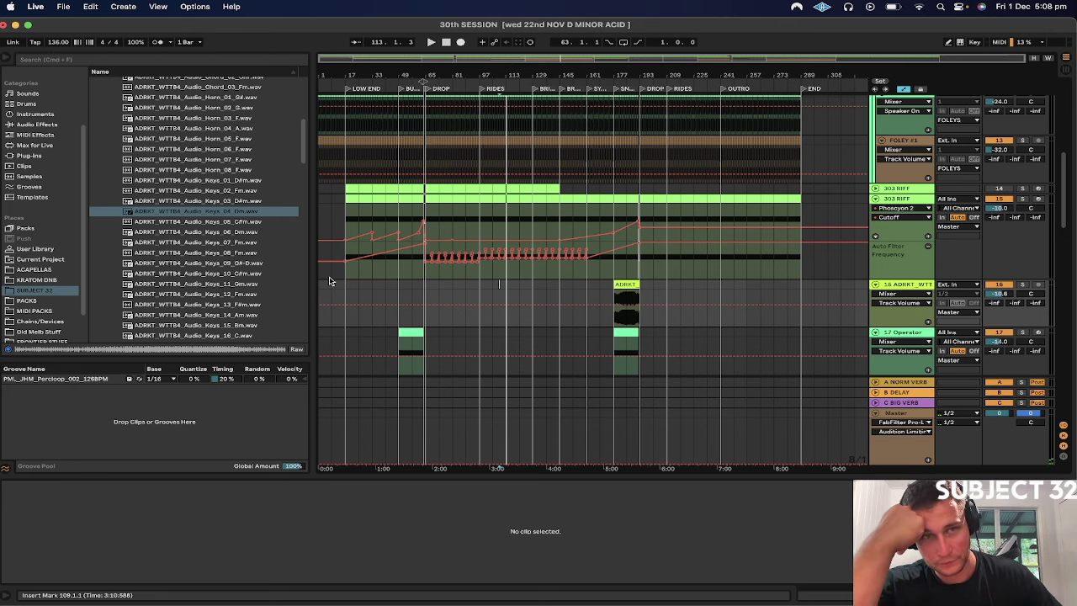
Step: Place the ADRKT_WTTB4_Audio_Keys_03_D#m loop at bar 65 on the keys track and set its warp tempo to 136 BPM
click(211, 202)
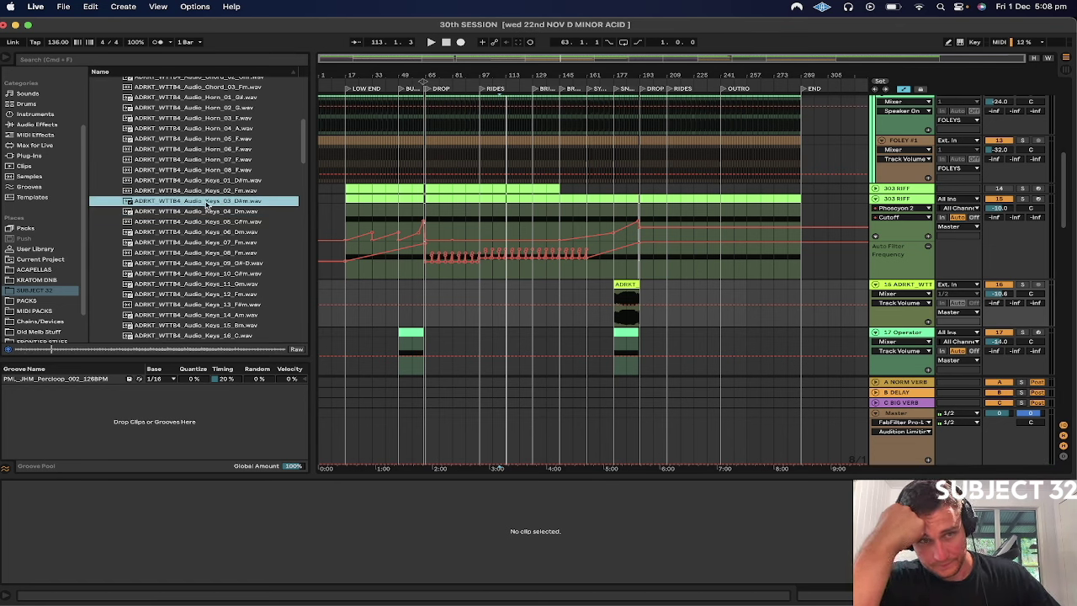
drag(206, 205, 438, 282)
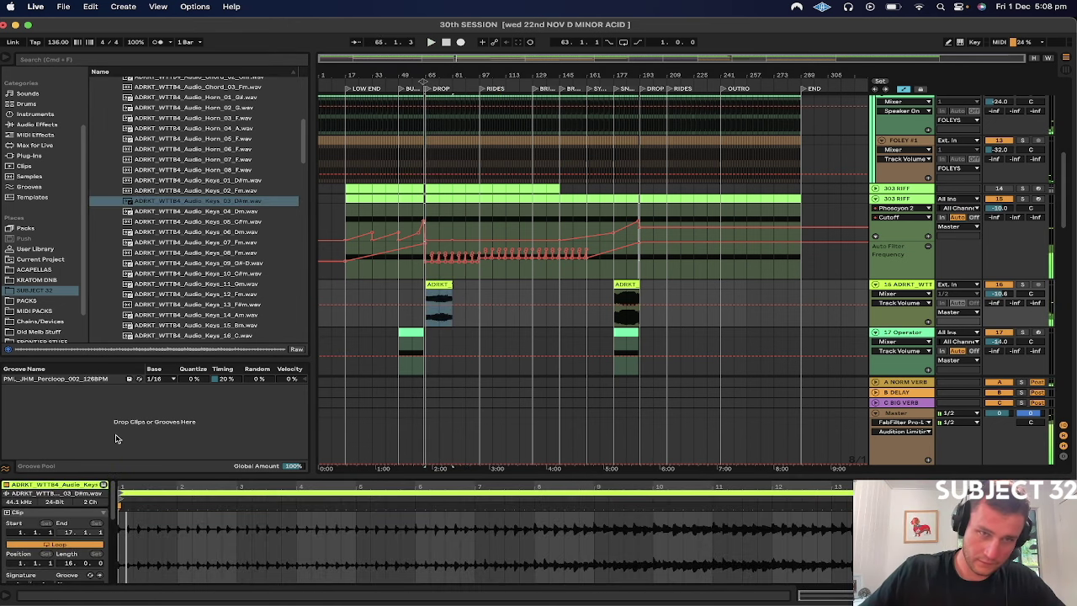
scroll(53, 518, down, 5)
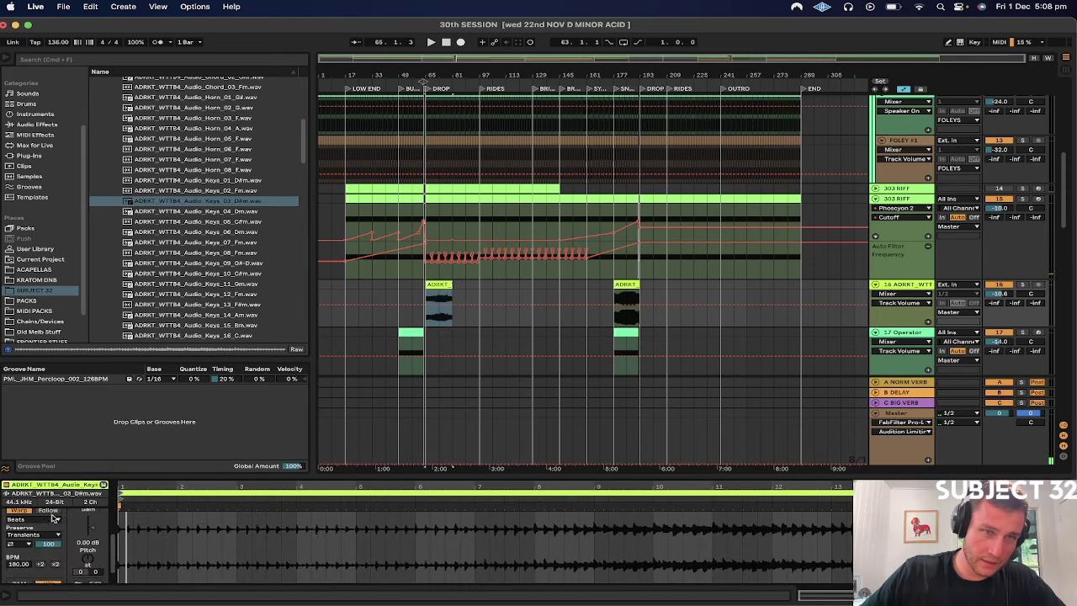
click(16, 524)
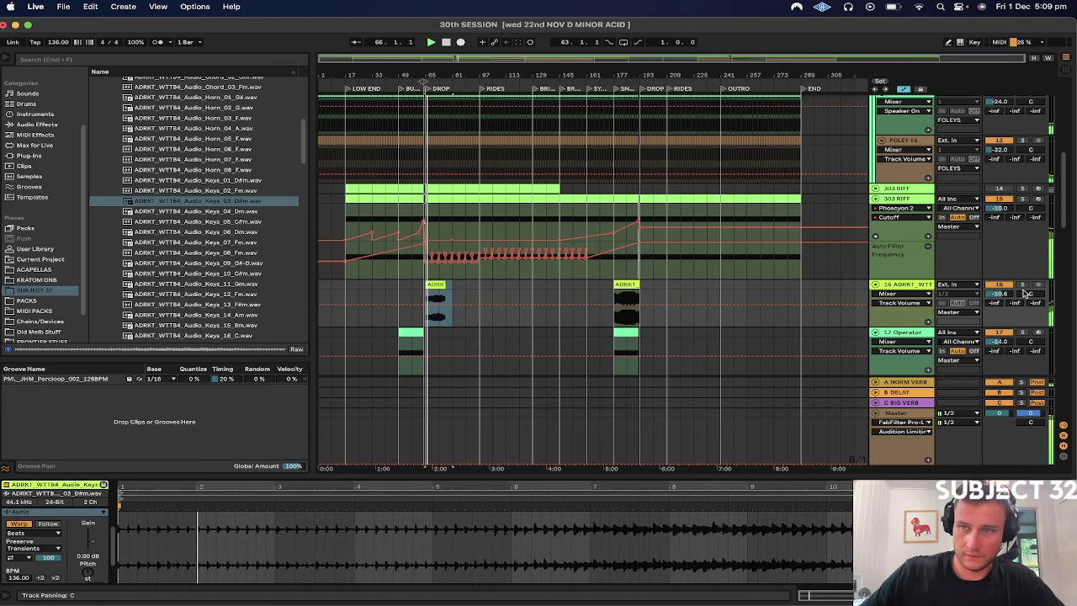
Step: Return the keys track's volume to 0 dB and replay the first drop from bar 65
key(super+z)
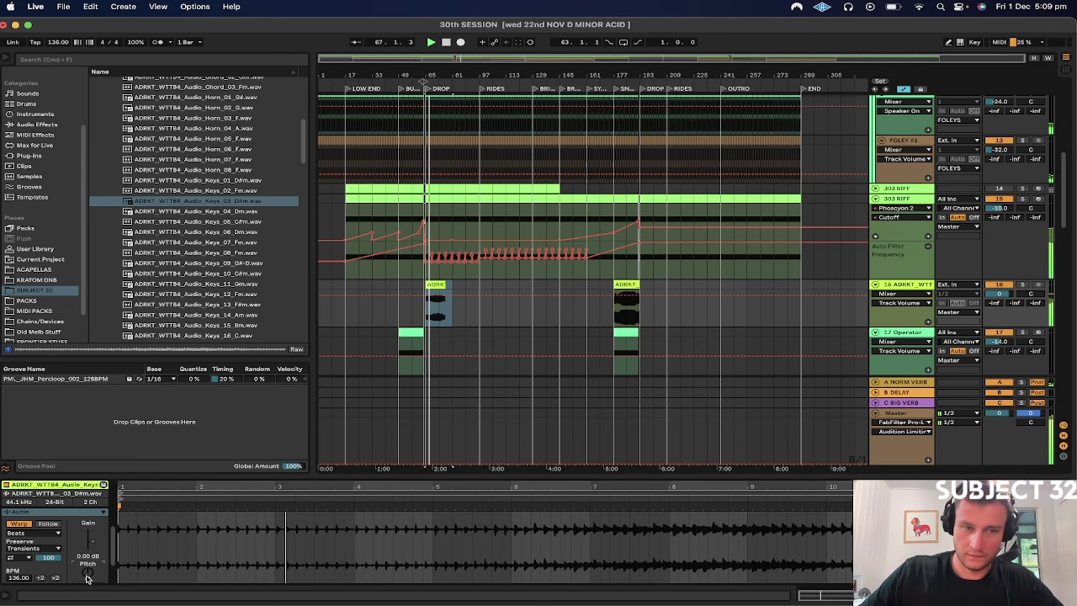
key(space)
key(space)
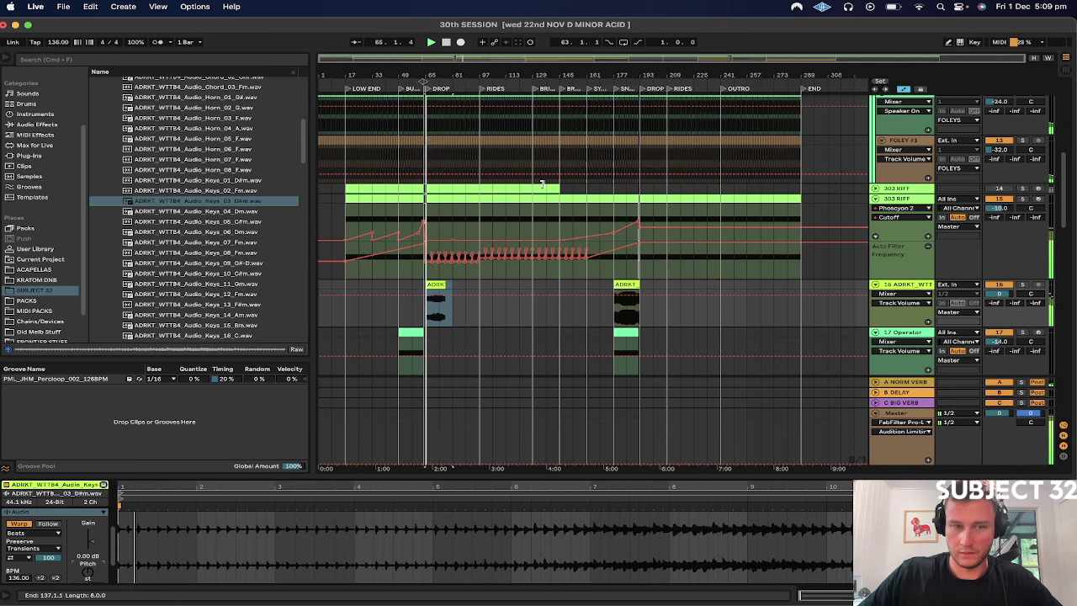
Step: Check the Keys_03_D#m clip's warp tempo and transient alignment against the beat while replaying the drop
drag(191, 487, 191, 557)
drag(11, 579, 10, 584)
key(space)
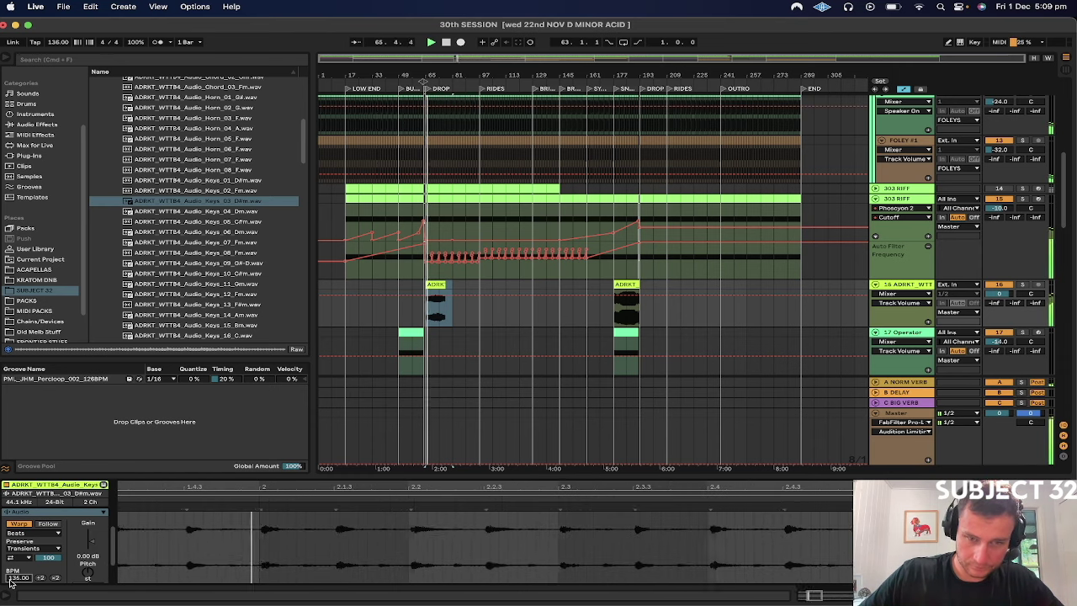
key(Up)
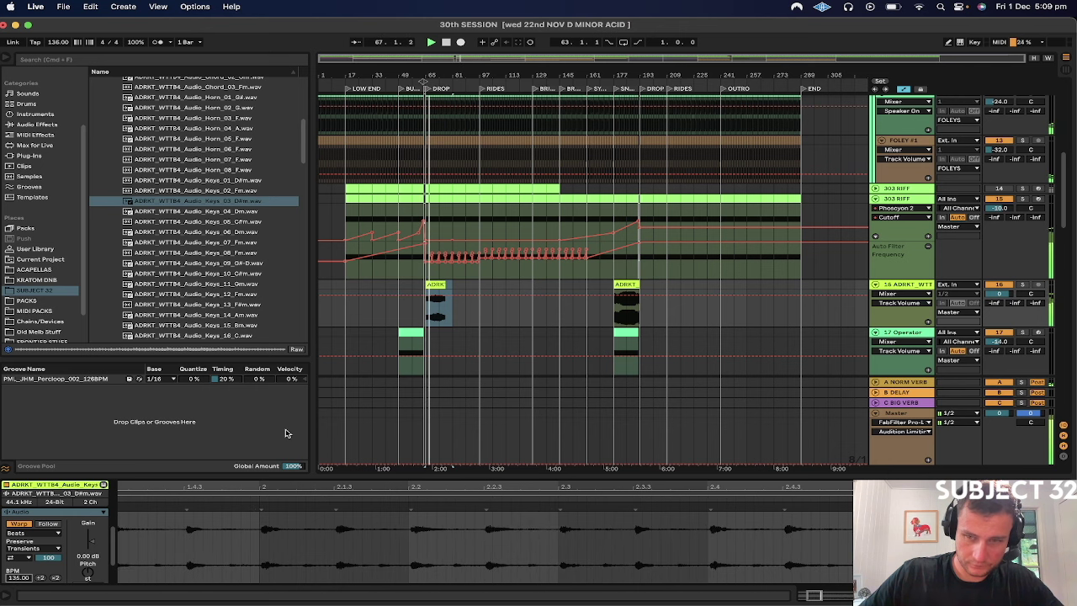
key(space)
key(space)
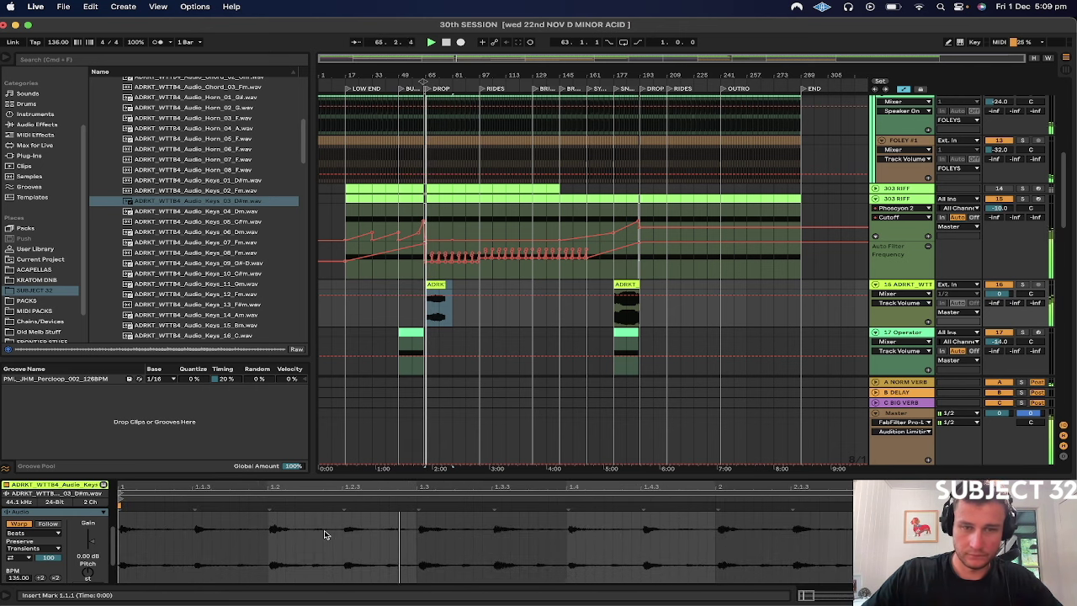
key(space)
Step: Set the Keys_03_D#m clip's 1.1.1 position at its first transient and replay the drop
drag(127, 485, 127, 564)
key(space)
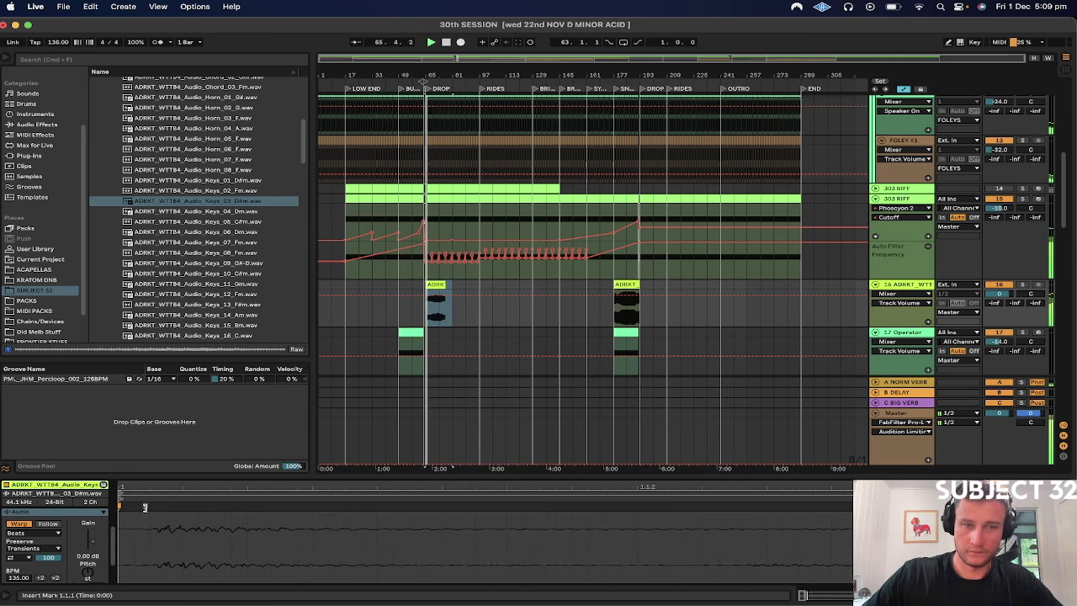
right_click(145, 507)
click(160, 375)
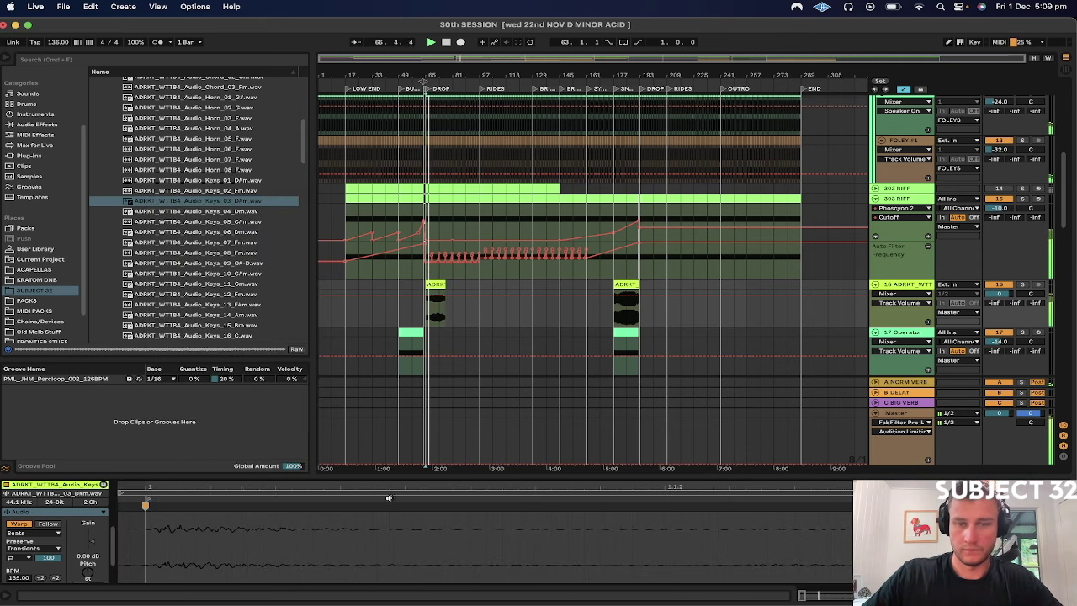
drag(389, 487, 245, 124)
key(space)
key(space)
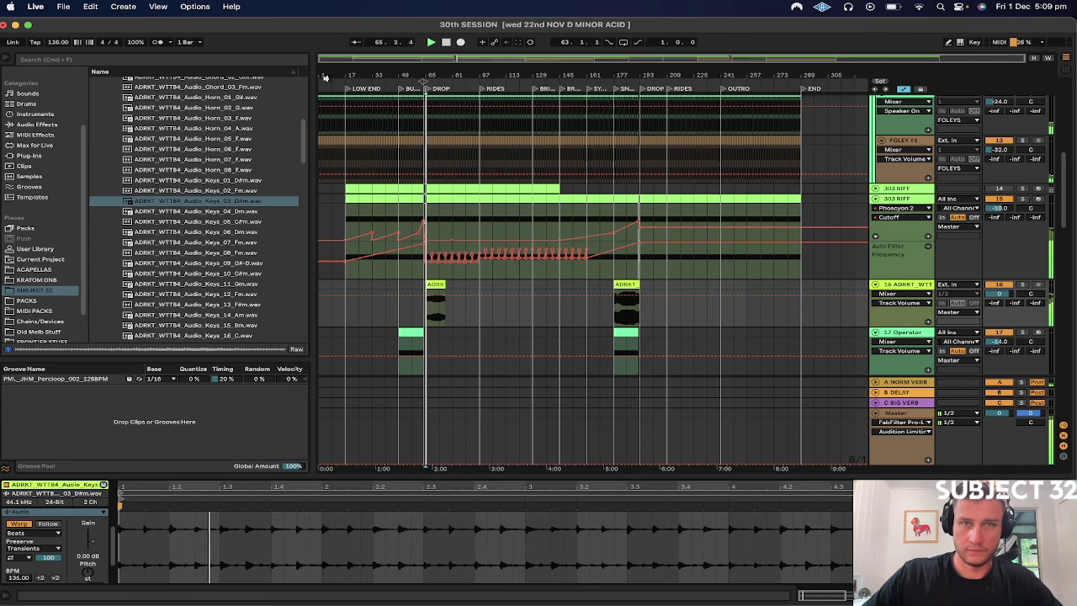
Step: Duplicate the first two bars of the Keys_03_D#m loop, from bar 65 to 67, directly after themselves and replay from bar 65
drag(423, 82, 463, 233)
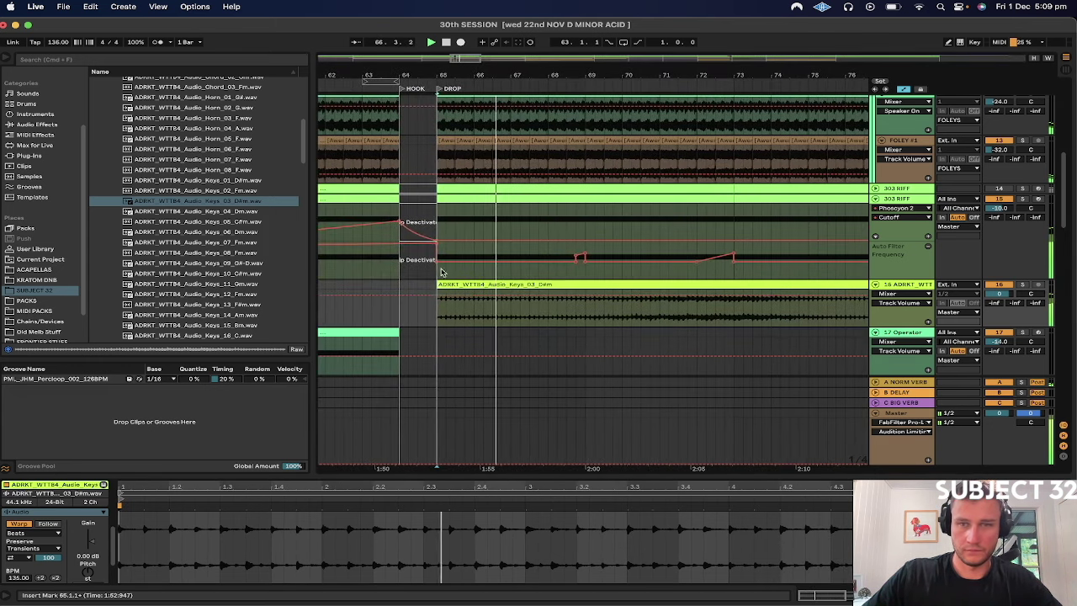
drag(438, 315, 512, 303)
key(super+d)
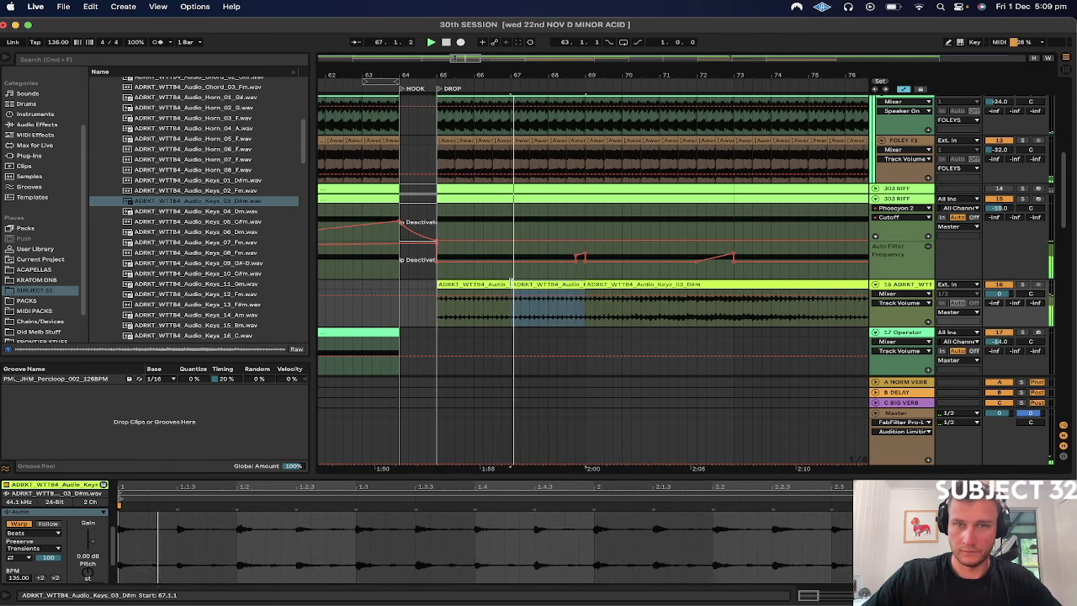
click(447, 316)
click(436, 302)
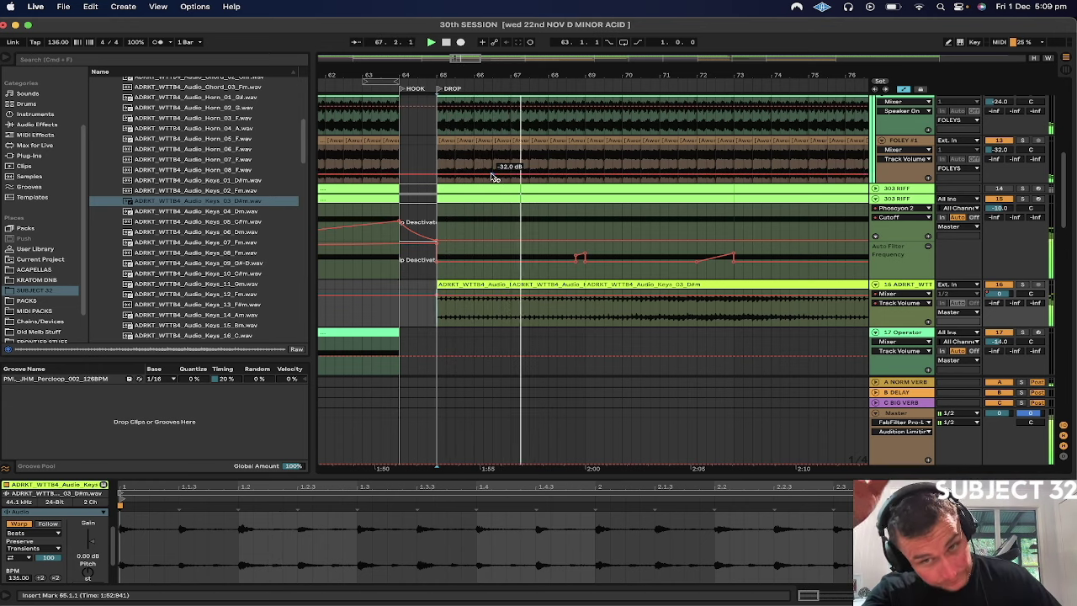
Step: Repeat the two-bar Keys_03_D#m loop along the keys track up to bar 105 in the RIDES section and stop playback
click(540, 283)
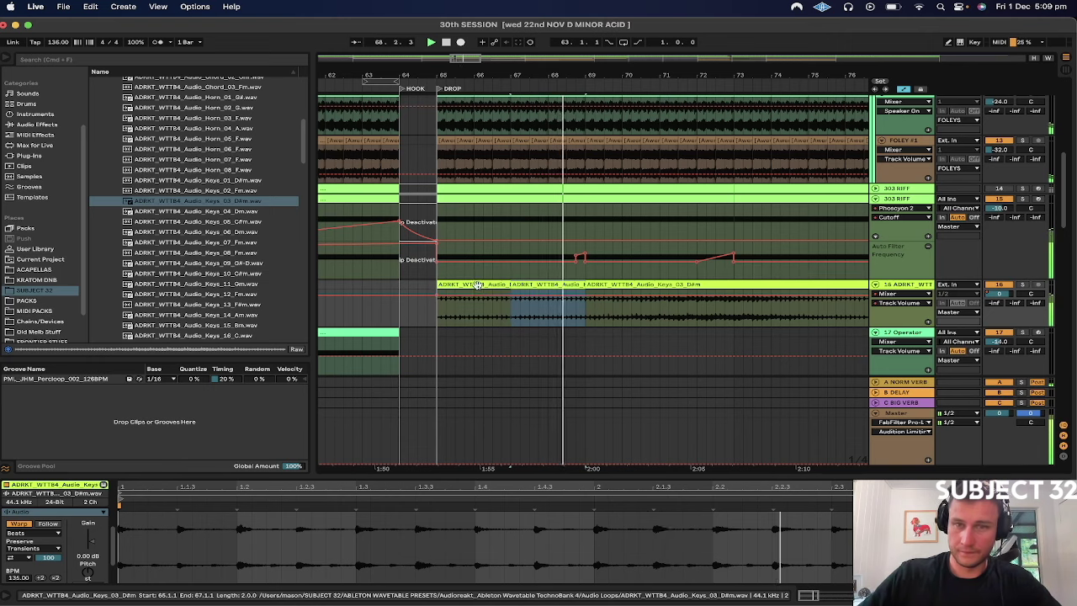
key(super+d)
key(super+d)
key(super+d)
key(super+d)
key(super+d)
key(super+d)
key(super+d)
key(super+d)
key(super+d)
key(super+d)
key(super+d)
key(super+d)
key(super+d)
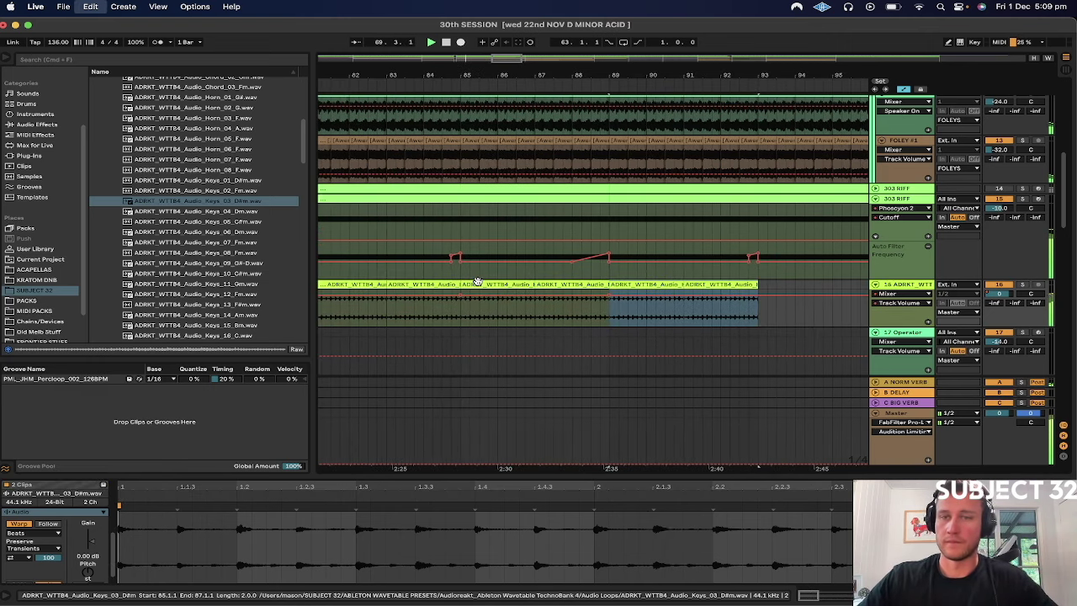
drag(544, 75, 668, 42)
key(space)
Step: Find ADRKT_WTTB4_Midi_Keys_03_D#m.mid in the Midi folder of Wavetable TechnoBank 4
scroll(264, 225, up, 1)
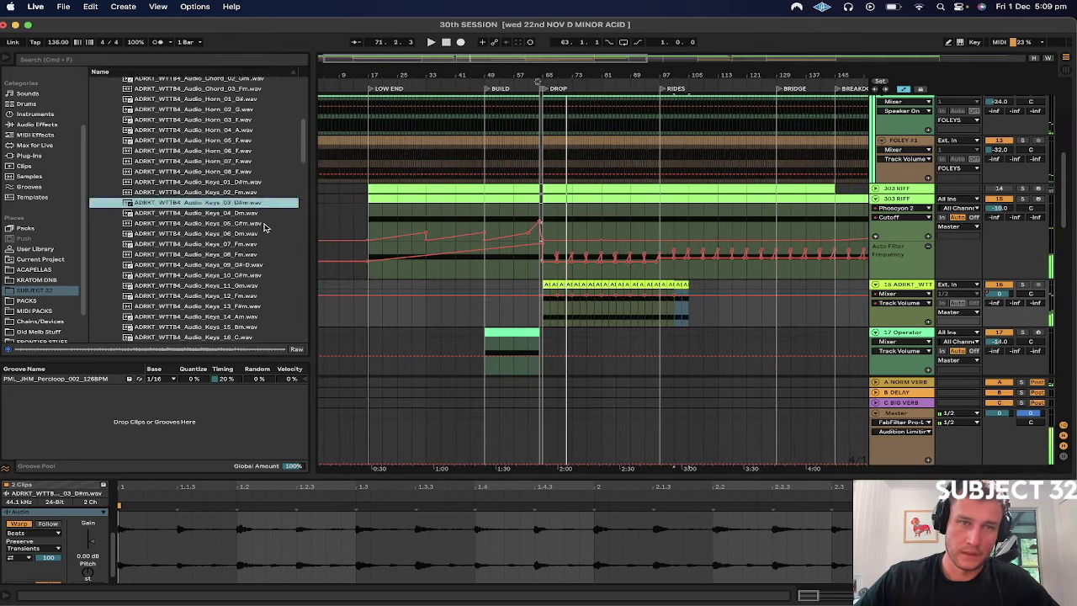
scroll(265, 227, up, 8)
click(110, 144)
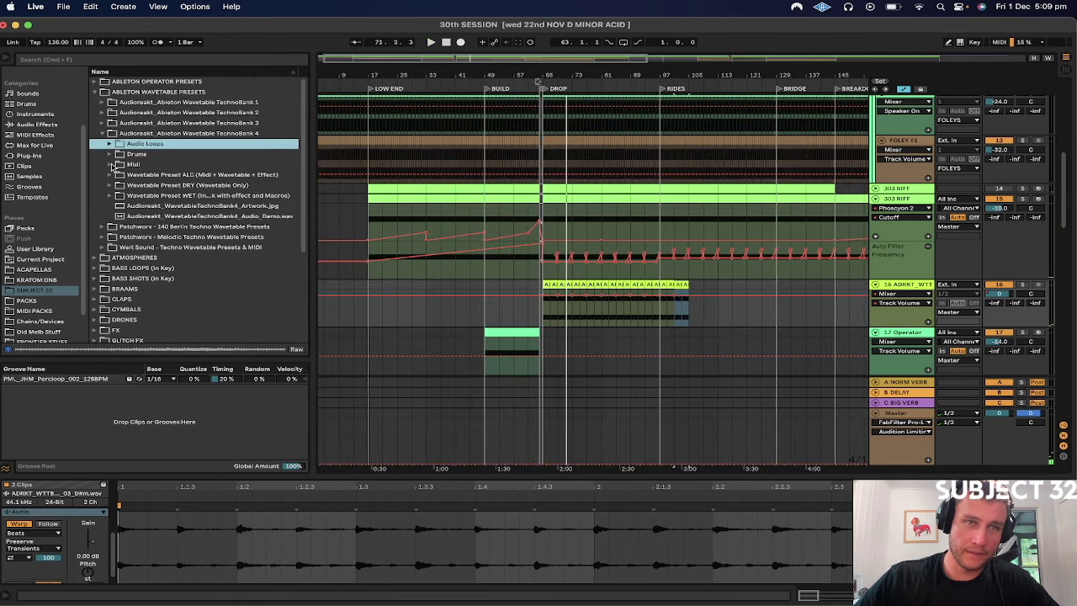
click(111, 164)
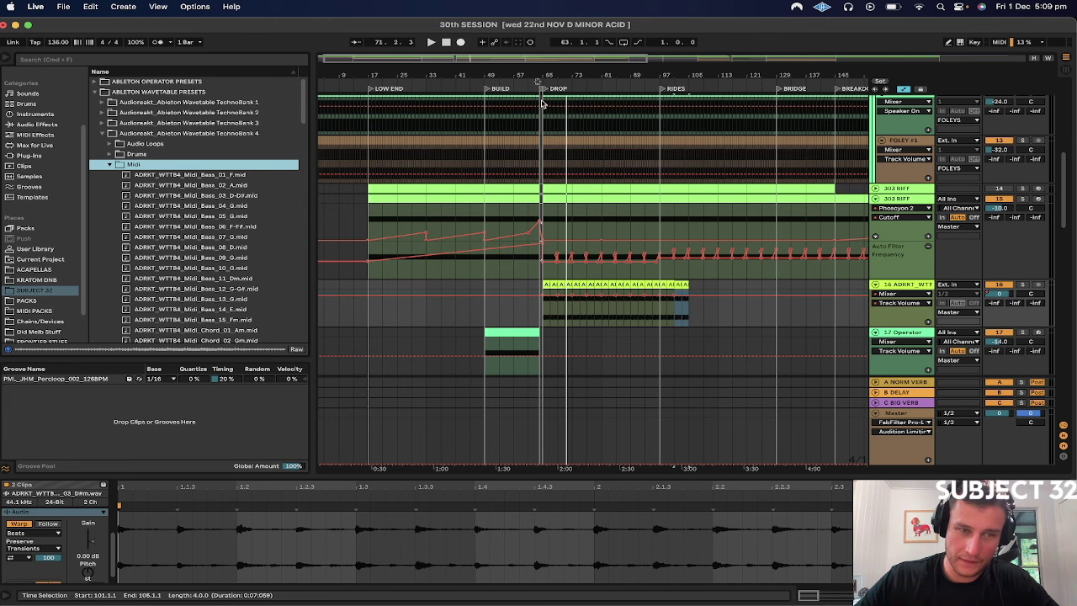
mouse_move(543, 83)
mouse_down()
mouse_move(538, 101)
mouse_move(295, 244)
mouse_up()
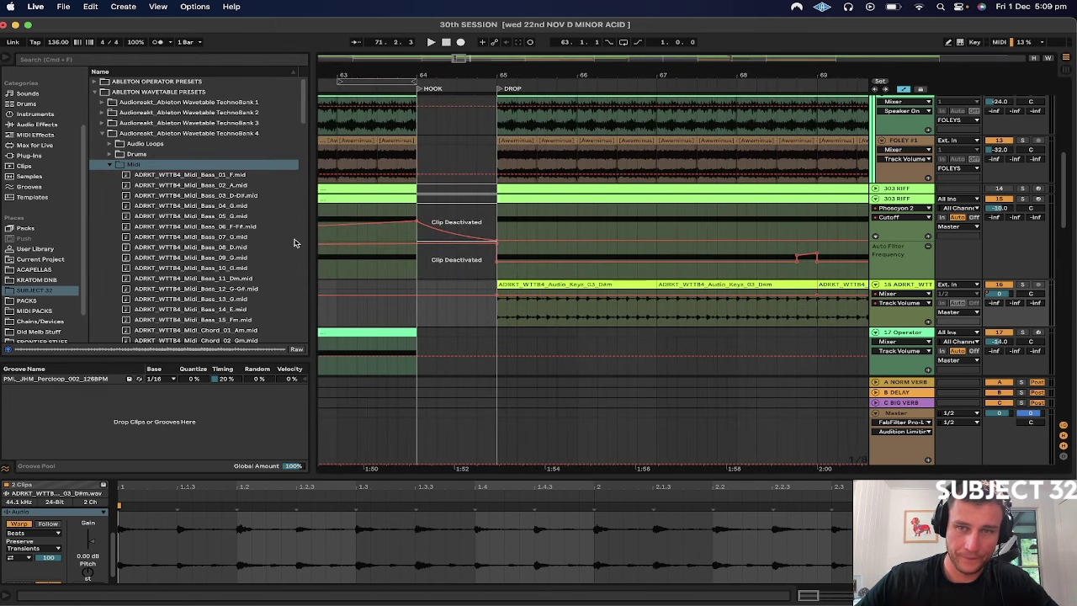
scroll(172, 281, down, 10)
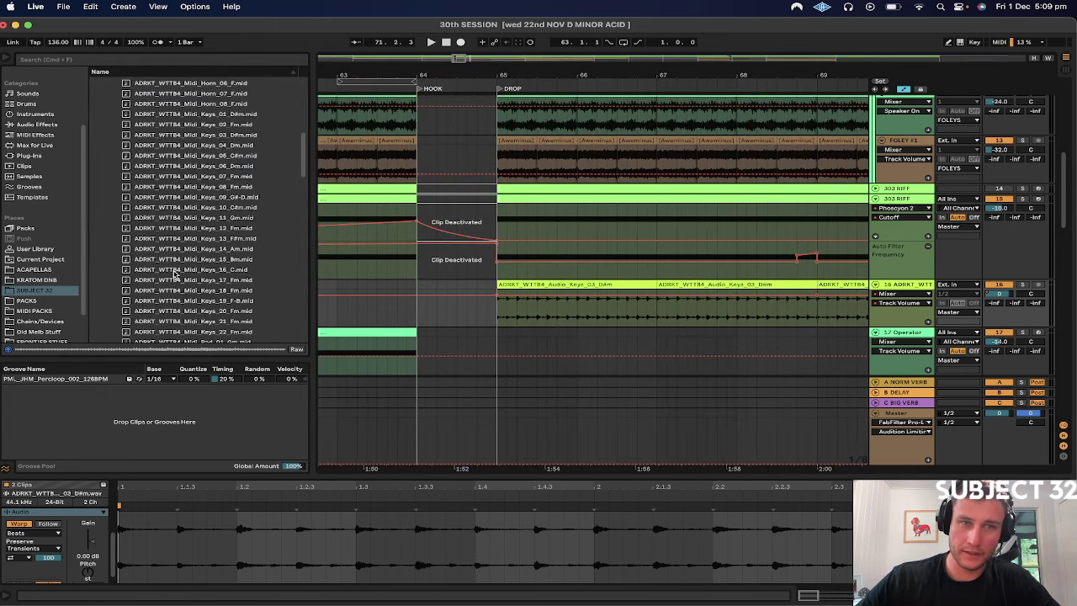
scroll(174, 275, up, 2)
click(194, 161)
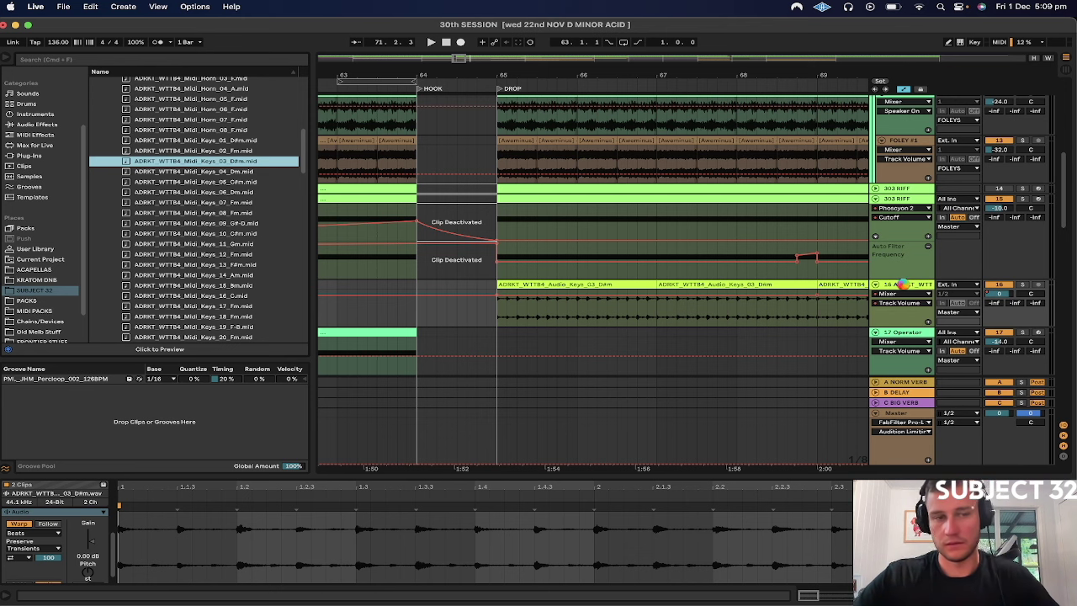
Step: Add a MIDI track below the keys audio track and place ADRKT_WTTB4_Midi_Keys_03_D#m.mid on it at bar 65
key(super+shift+t)
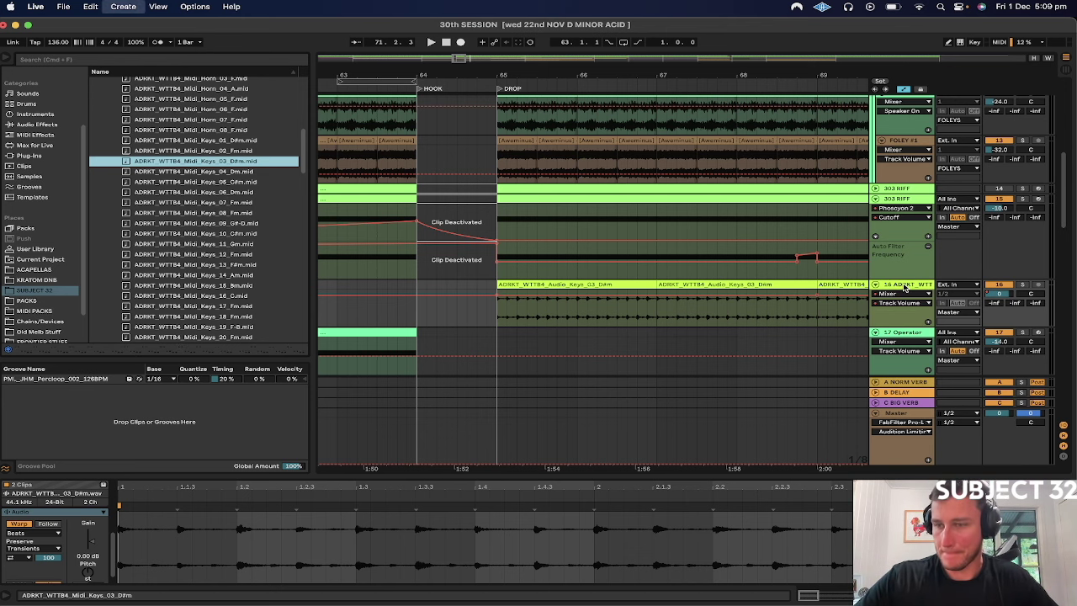
key(super+z)
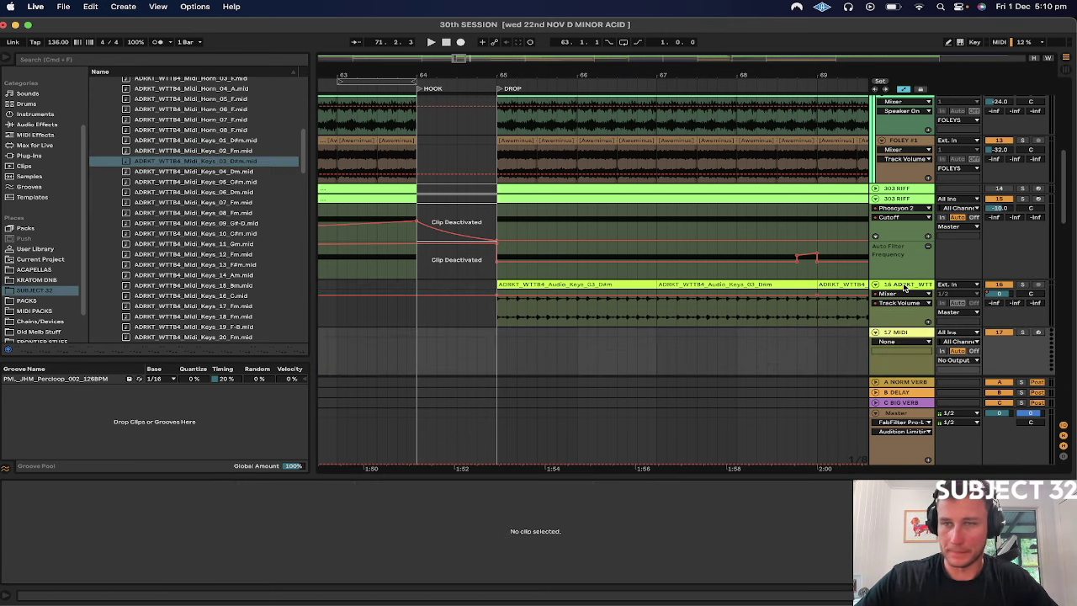
drag(171, 163, 500, 360)
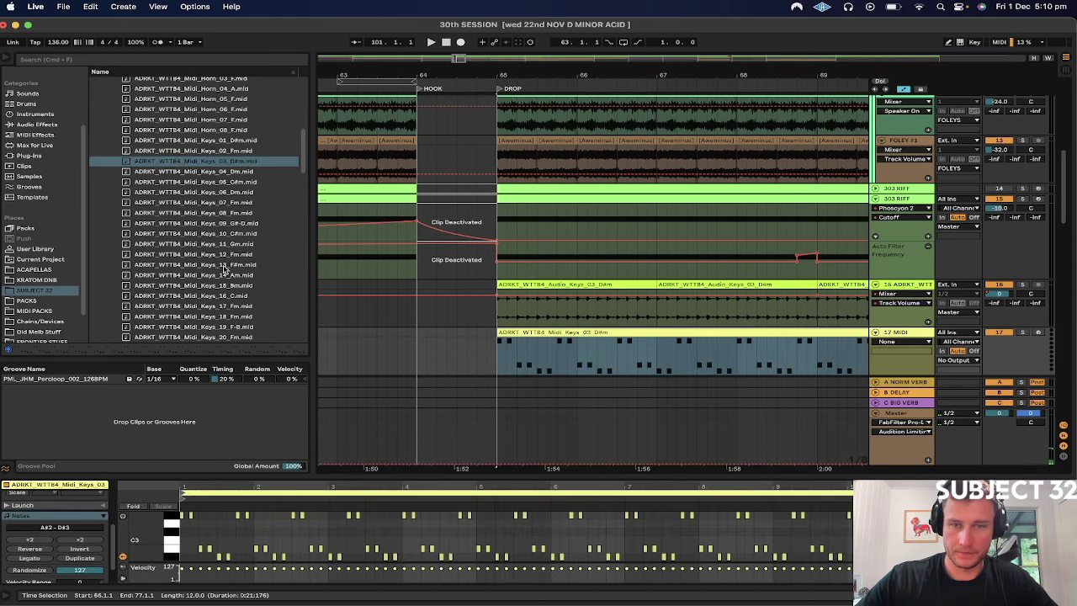
Step: Load the Vital plug-in on the new MIDI track and solo the track
click(32, 155)
click(93, 93)
scroll(128, 223, down, 5)
scroll(128, 225, down, 15)
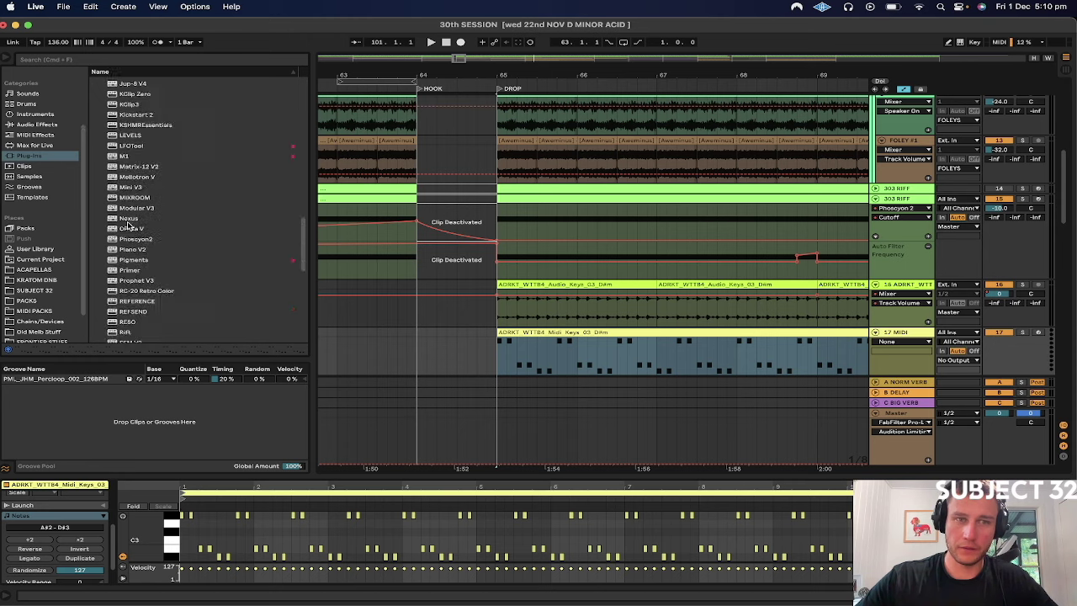
click(125, 234)
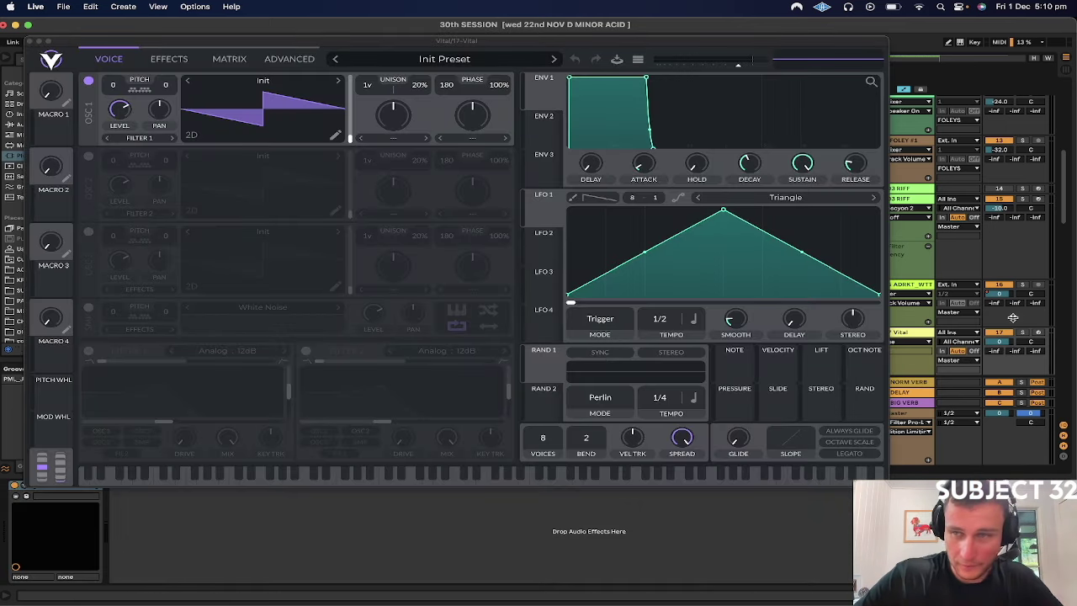
click(1023, 333)
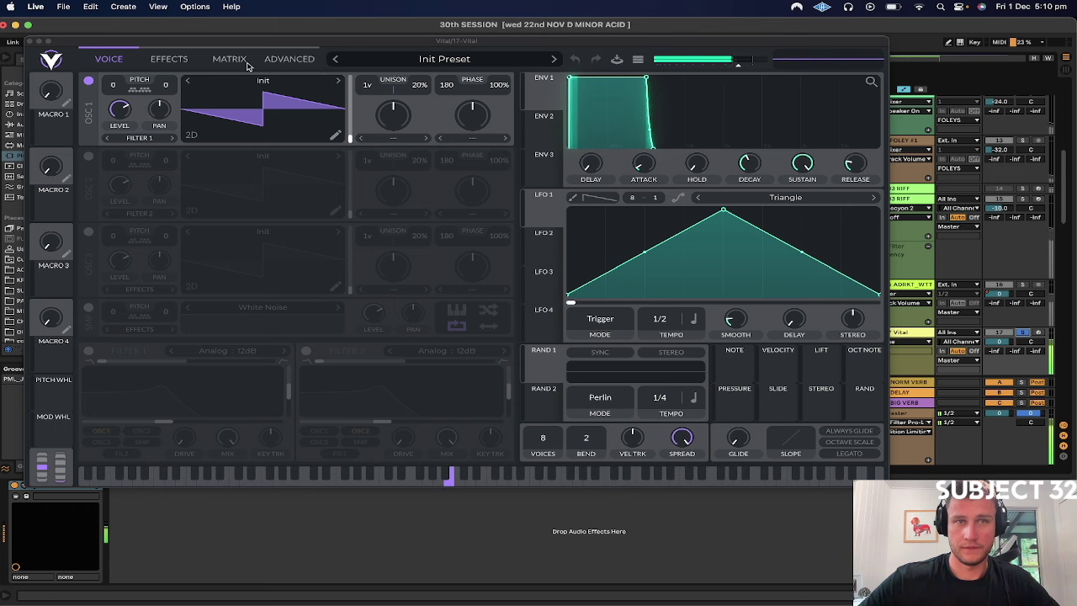
Step: Audition ARP - Believe Me and ARP - Keep Talkin from the TKNVLT - Techno Arps 1 presets in Vital
click(429, 59)
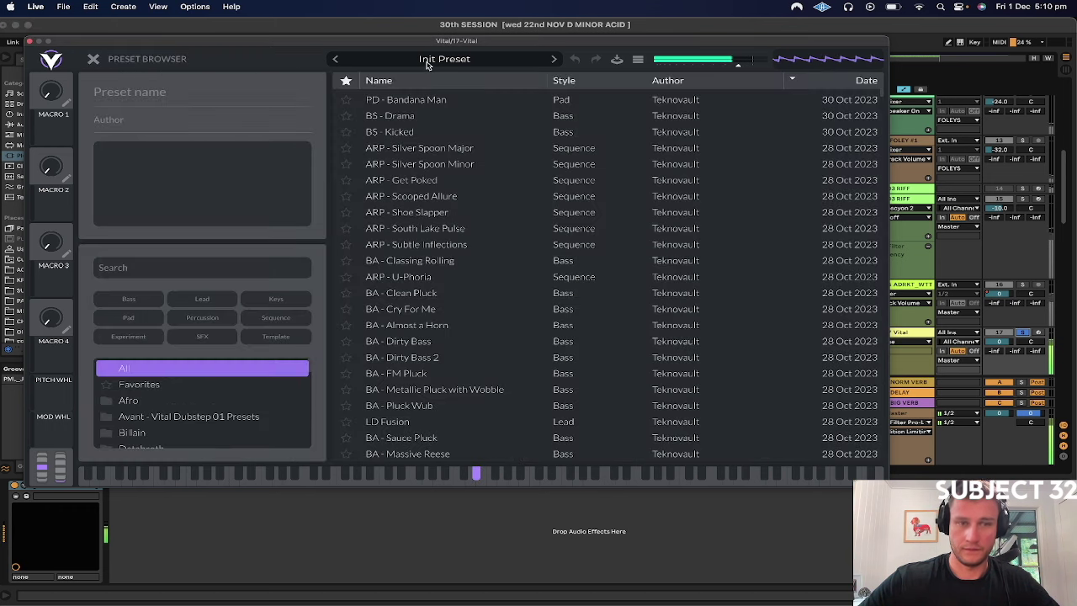
scroll(267, 416, down, 5)
scroll(268, 416, down, 5)
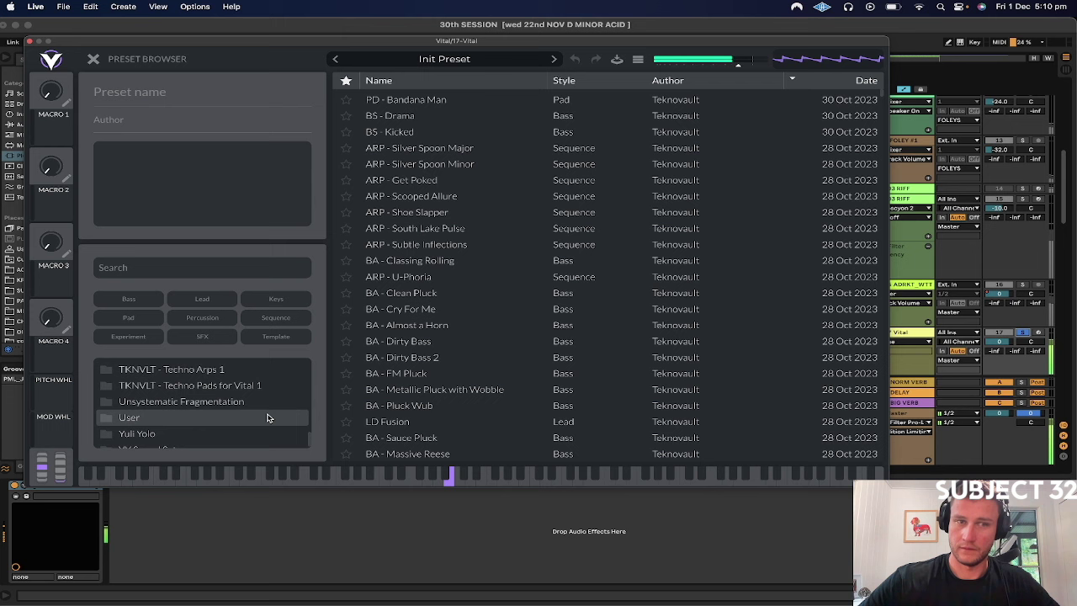
scroll(244, 403, up, 1)
click(226, 390)
click(447, 296)
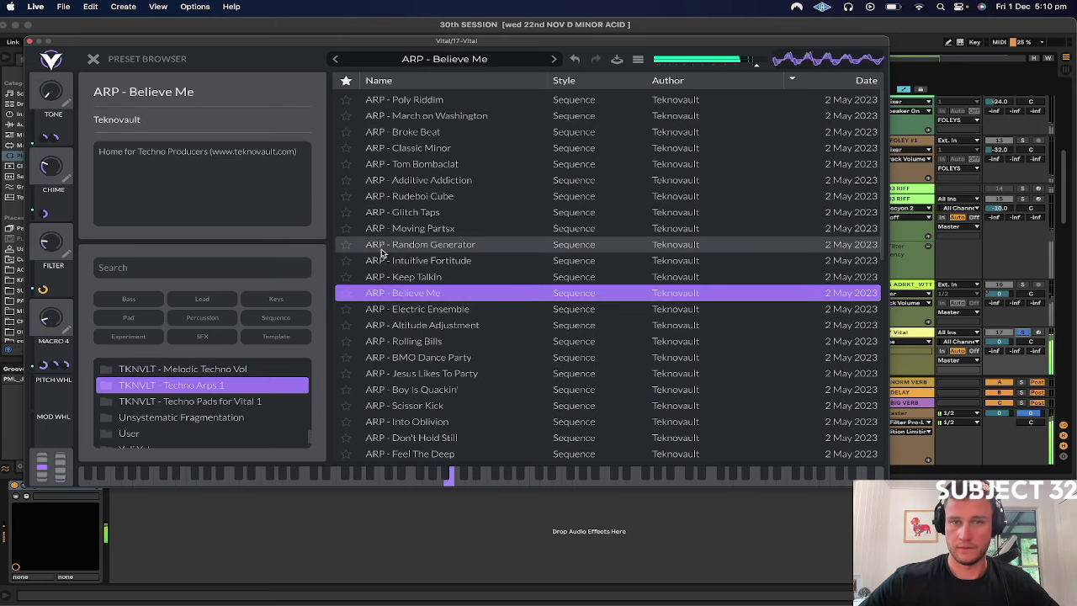
click(387, 277)
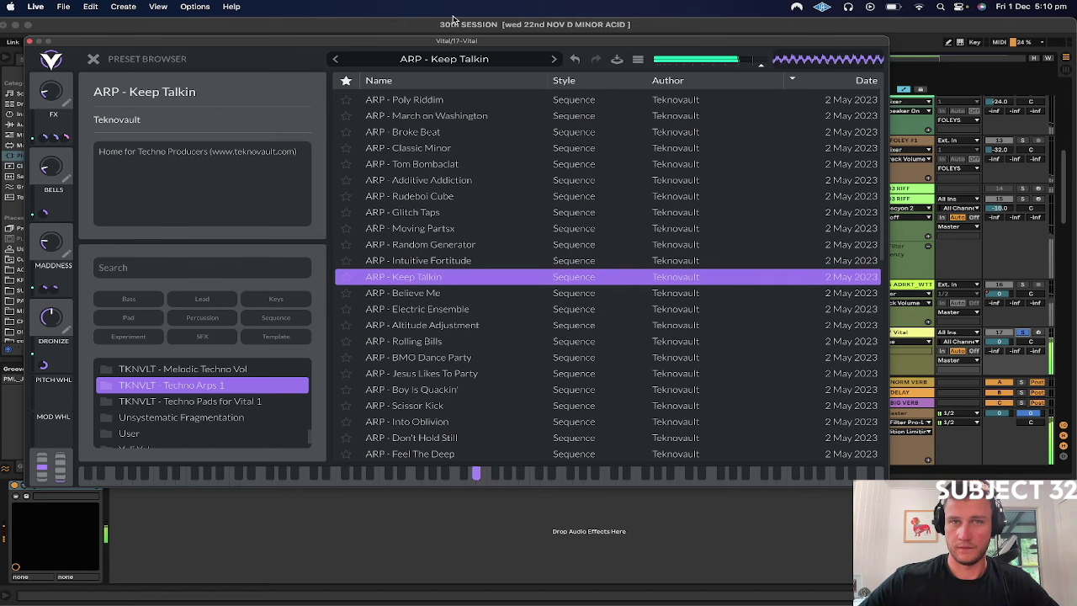
Step: Audition the Techno Arps 1 presets in Vital from ARP - Believe Me through ARP - Don't Hold Still
click(440, 61)
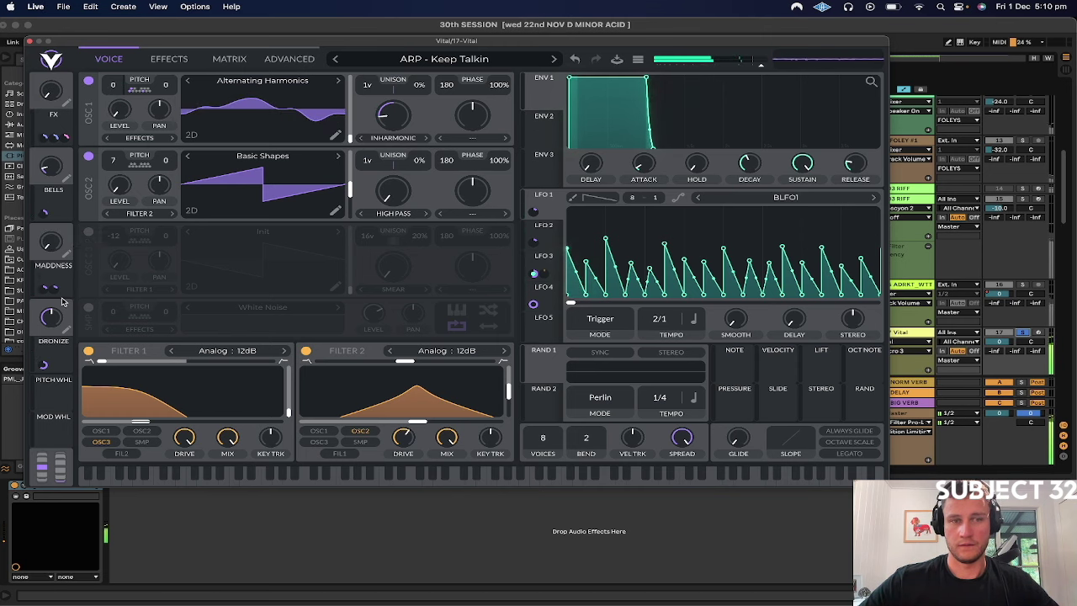
click(553, 60)
click(554, 62)
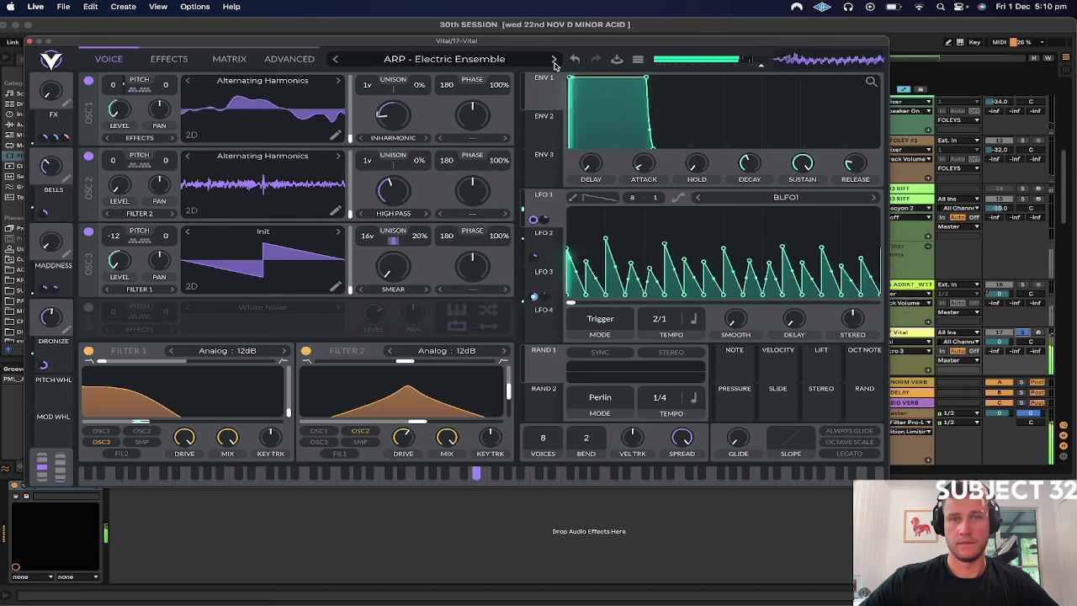
click(555, 63)
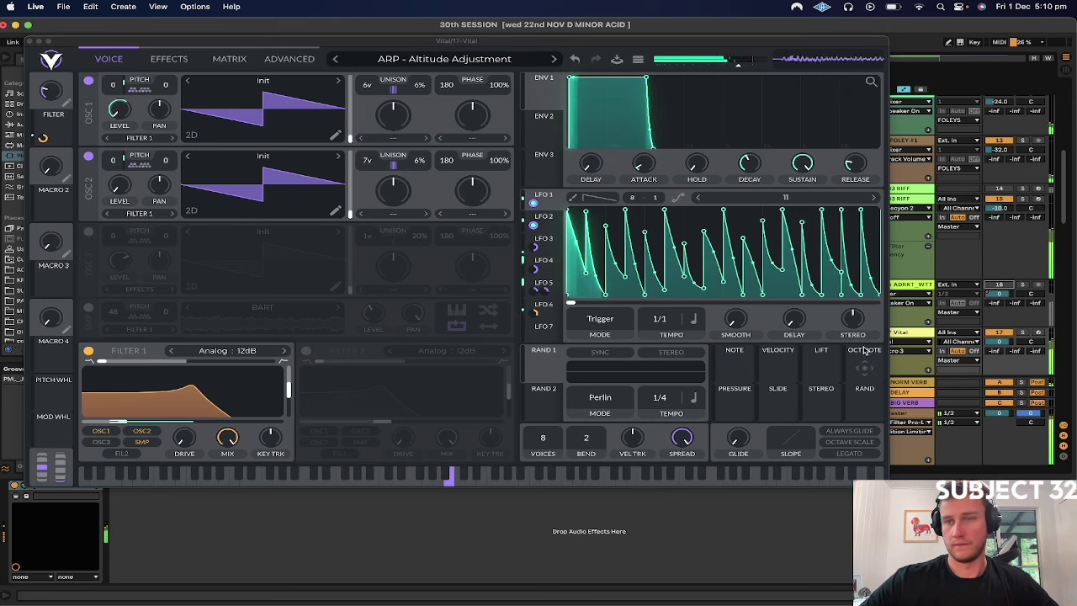
click(555, 60)
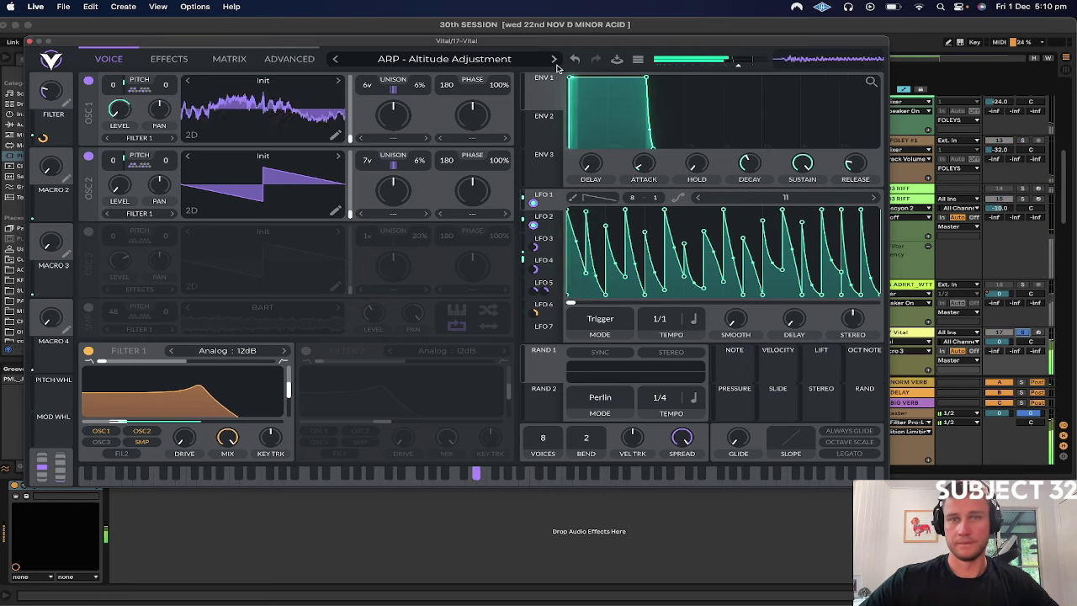
click(555, 59)
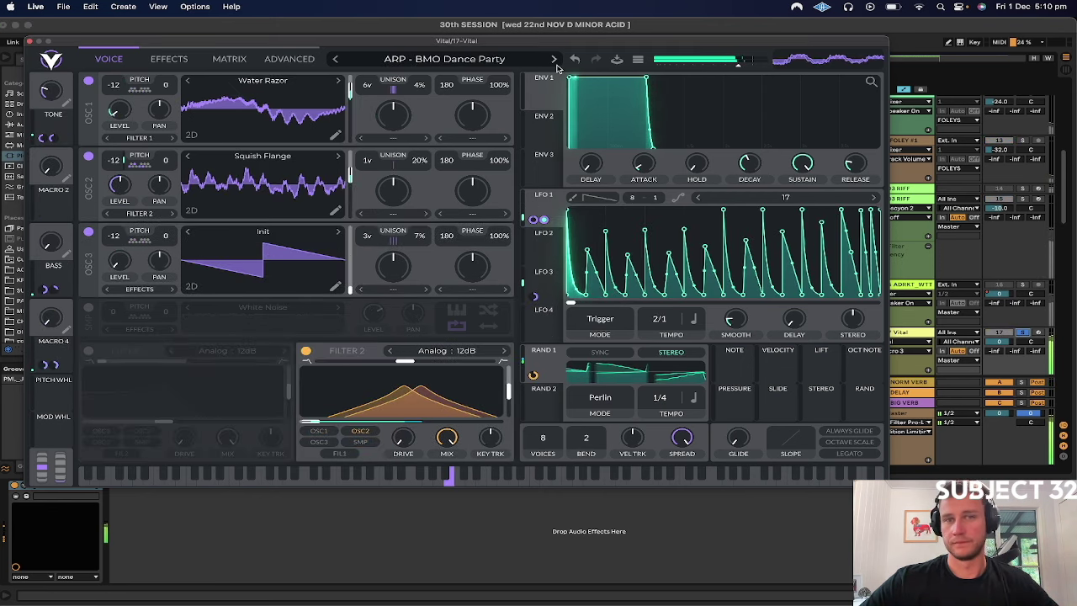
click(554, 59)
click(555, 59)
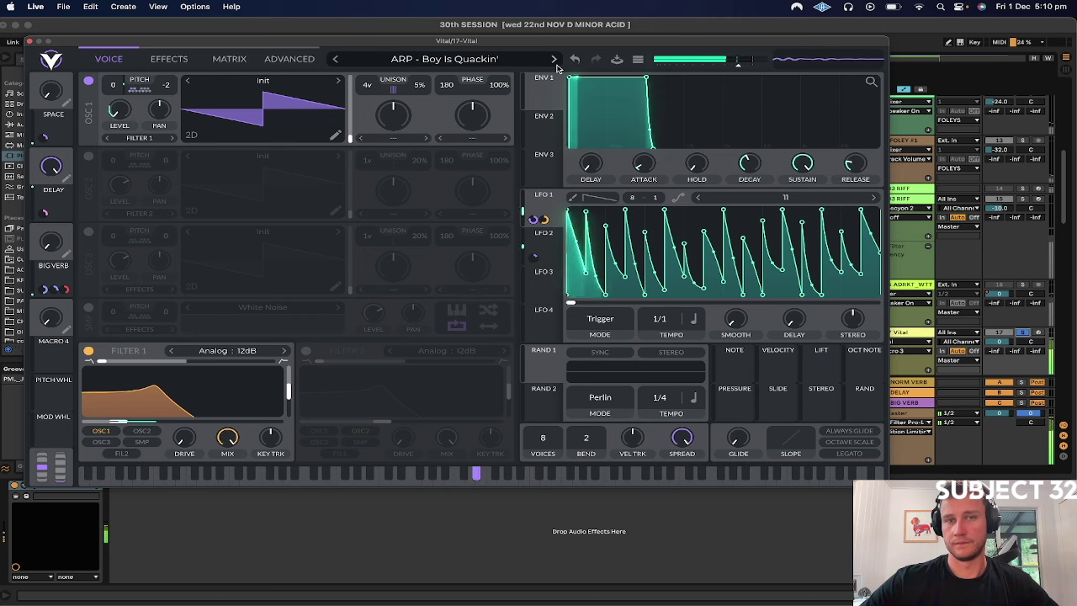
click(555, 60)
click(555, 59)
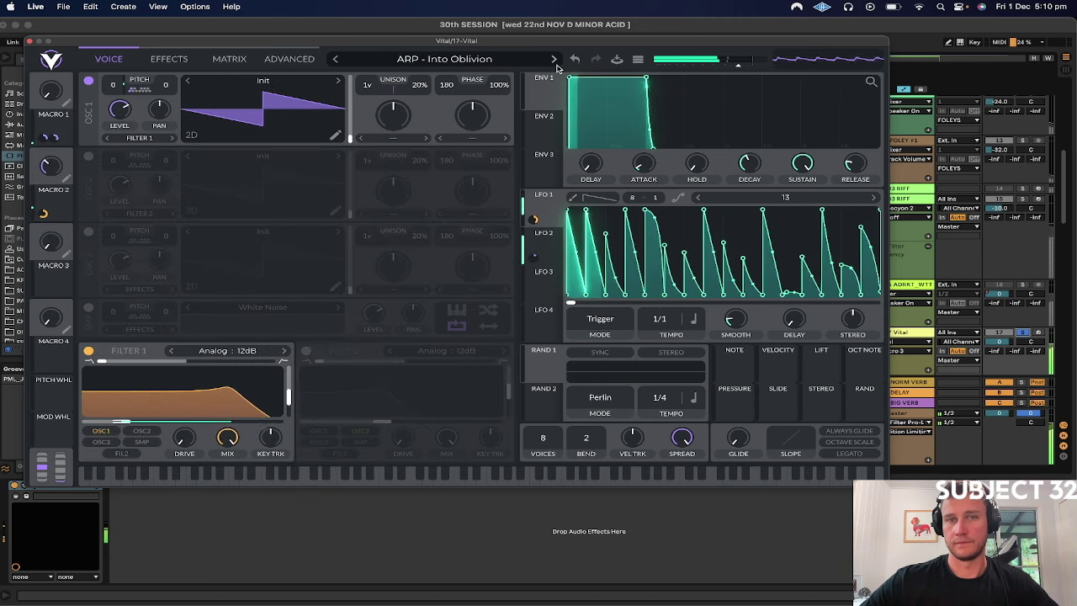
click(554, 59)
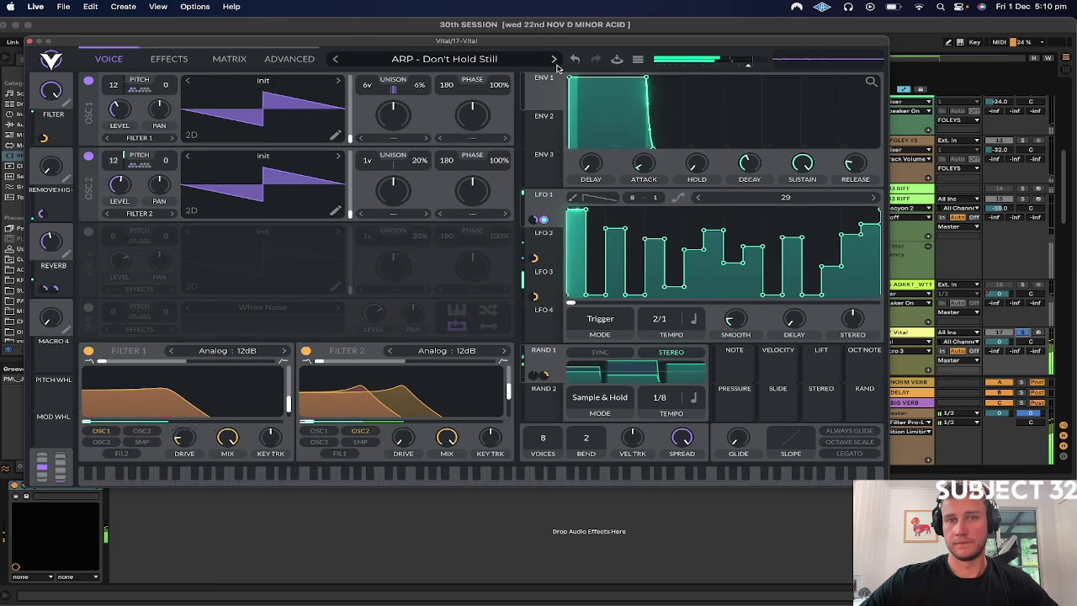
Step: Adjust the LFO 1 modulation amount on Oscillator 2 Level in ARP - Don't Hold Still
click(543, 240)
click(543, 211)
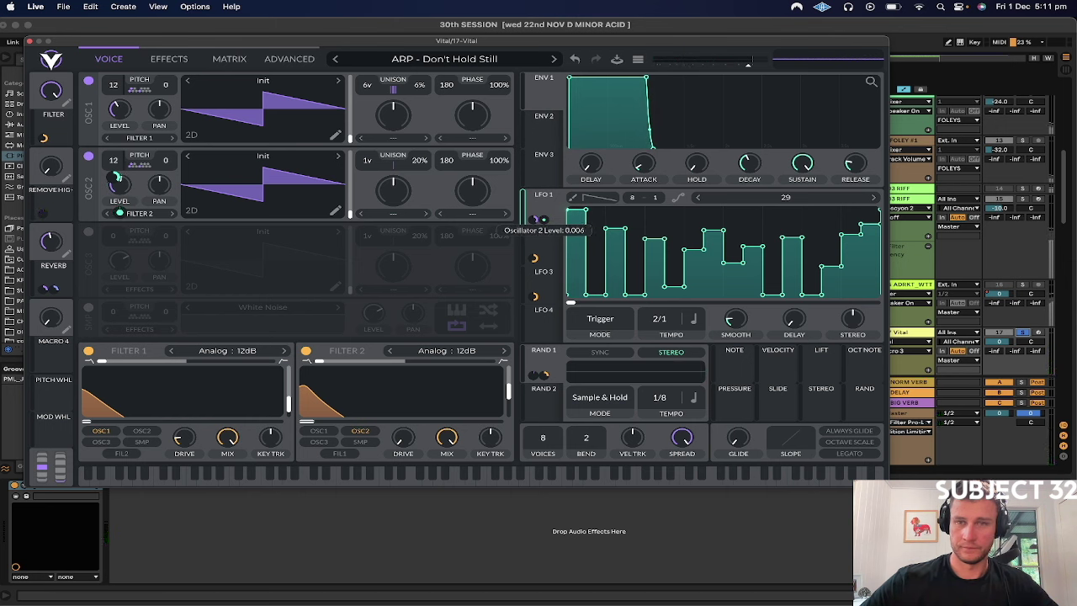
drag(544, 221, 534, 149)
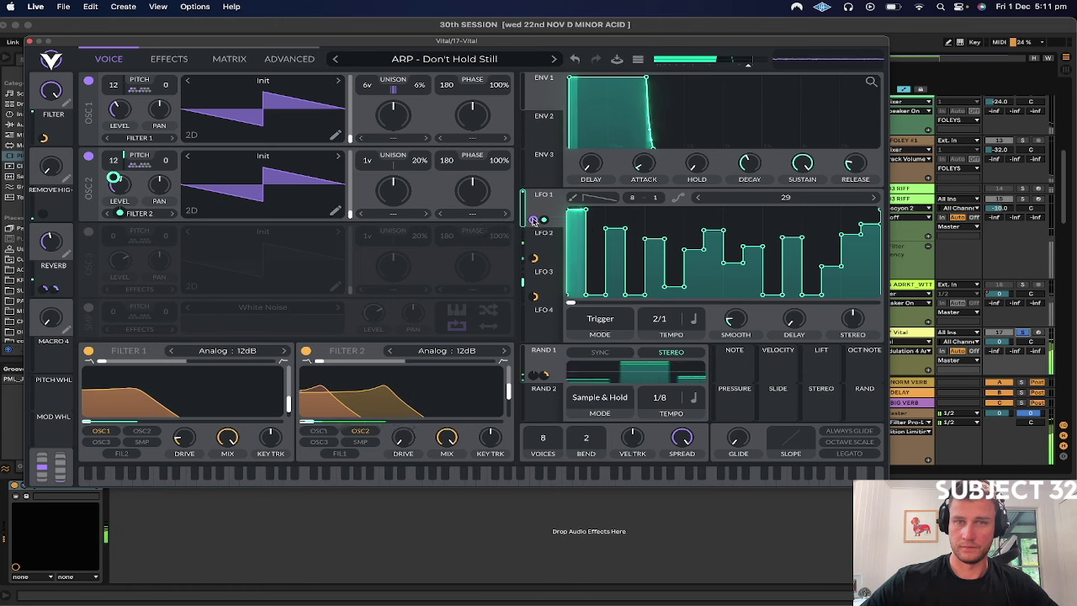
Step: Audition the Techno Arps 1 presets in Vital from ARP - Feel The Deep through ARP - Project Enterprize
click(554, 59)
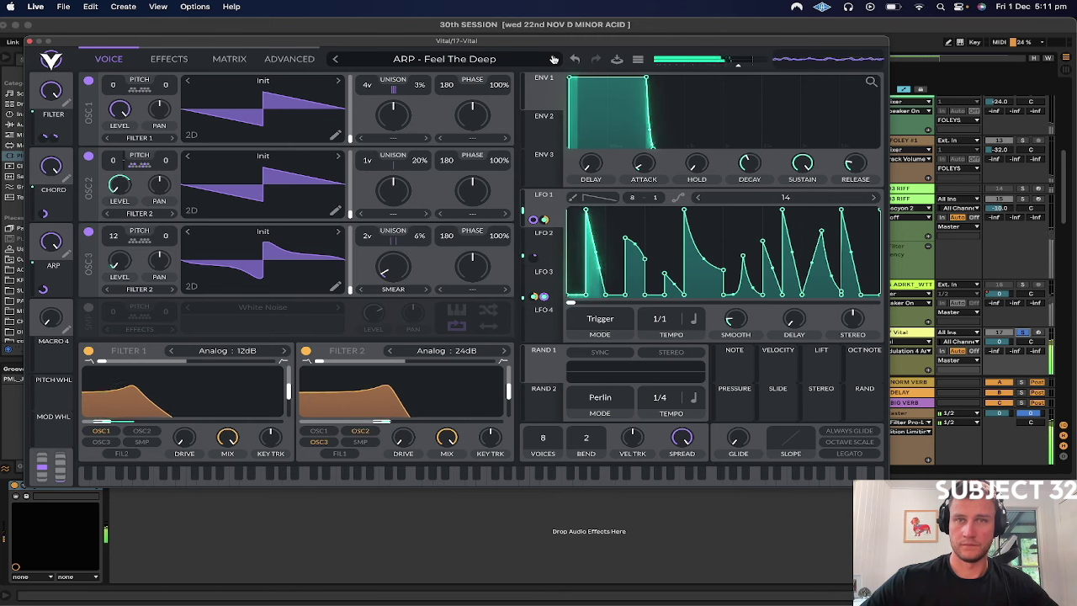
click(554, 59)
click(554, 59)
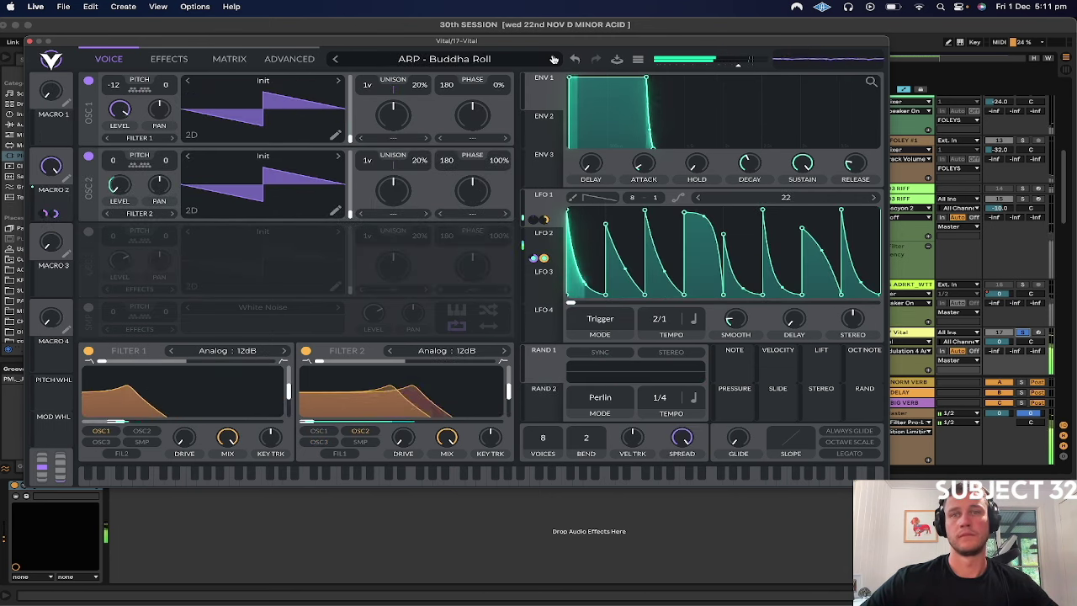
click(554, 59)
click(553, 58)
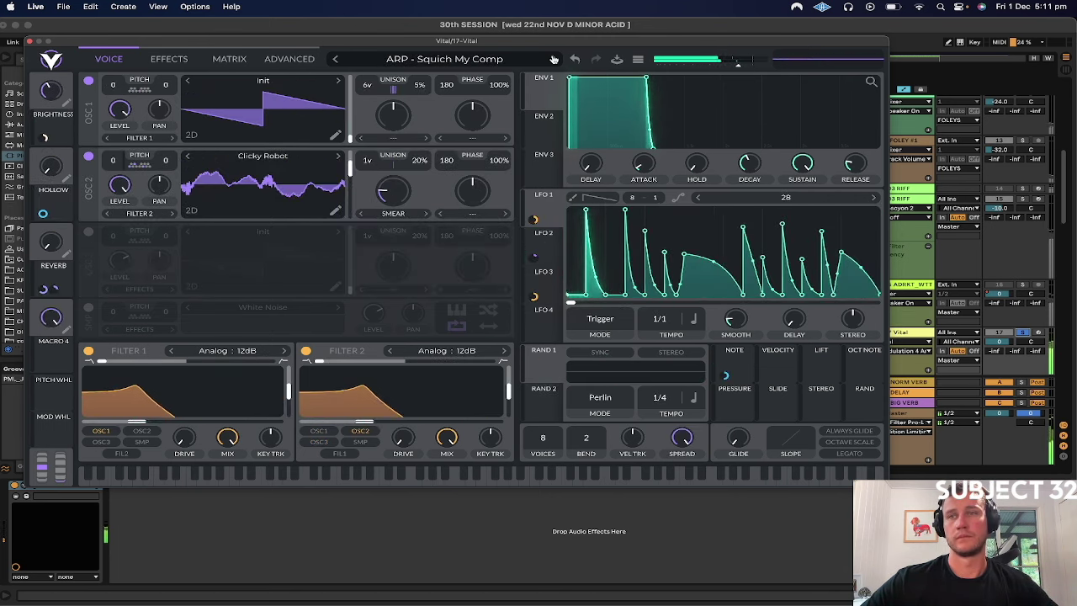
click(554, 59)
click(554, 59)
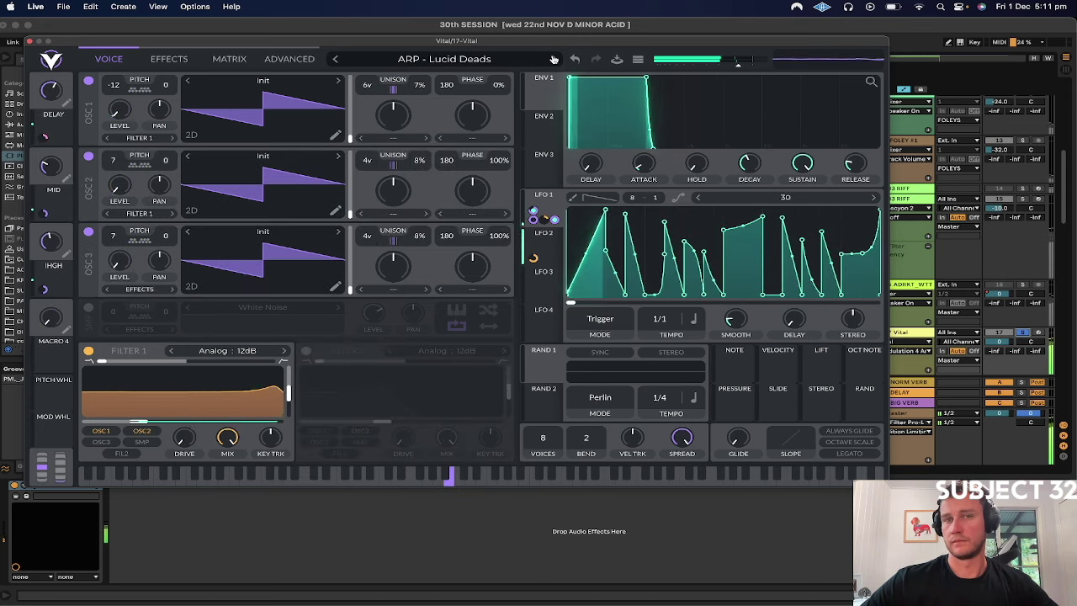
click(554, 59)
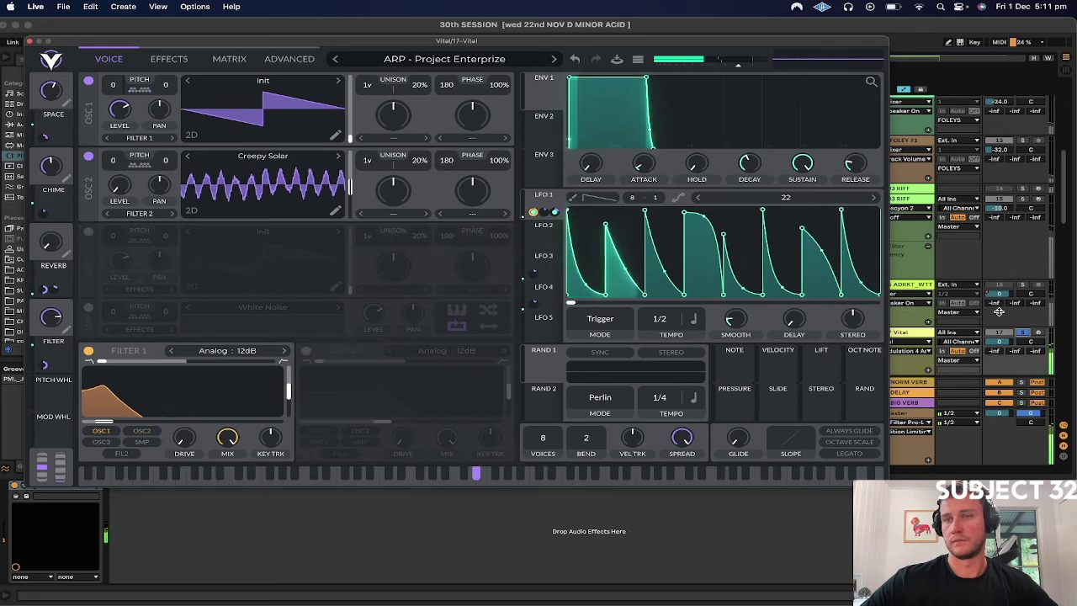
Step: Audition BA - Square Bass, LD - Color Lead and LD - Crunch The Numbers from the TKNVLT - Melodic Techno Vol presets
click(439, 60)
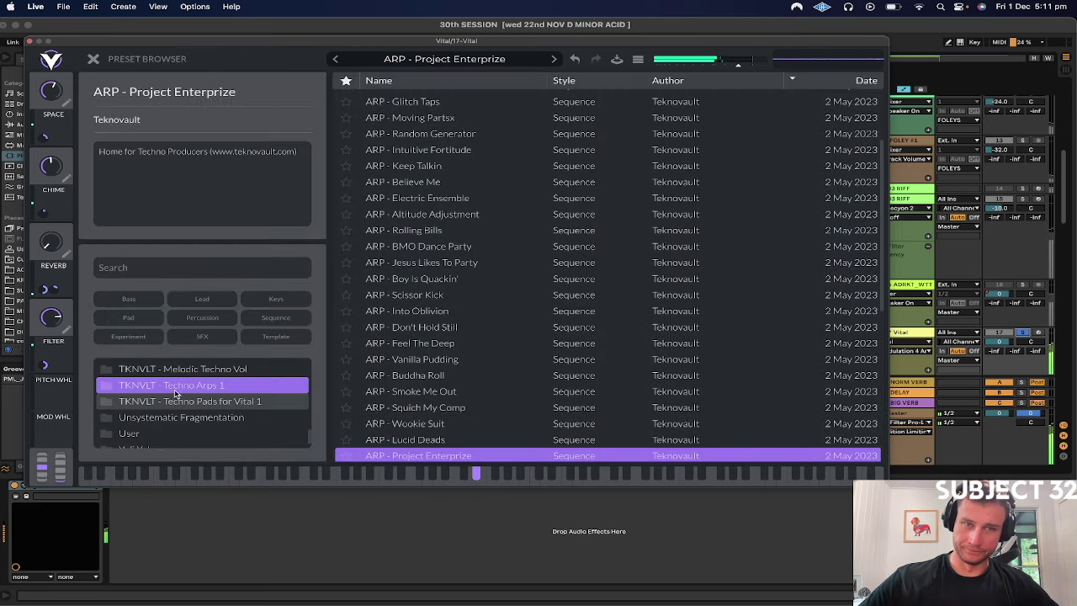
click(173, 369)
click(412, 360)
scroll(413, 376, down, 1)
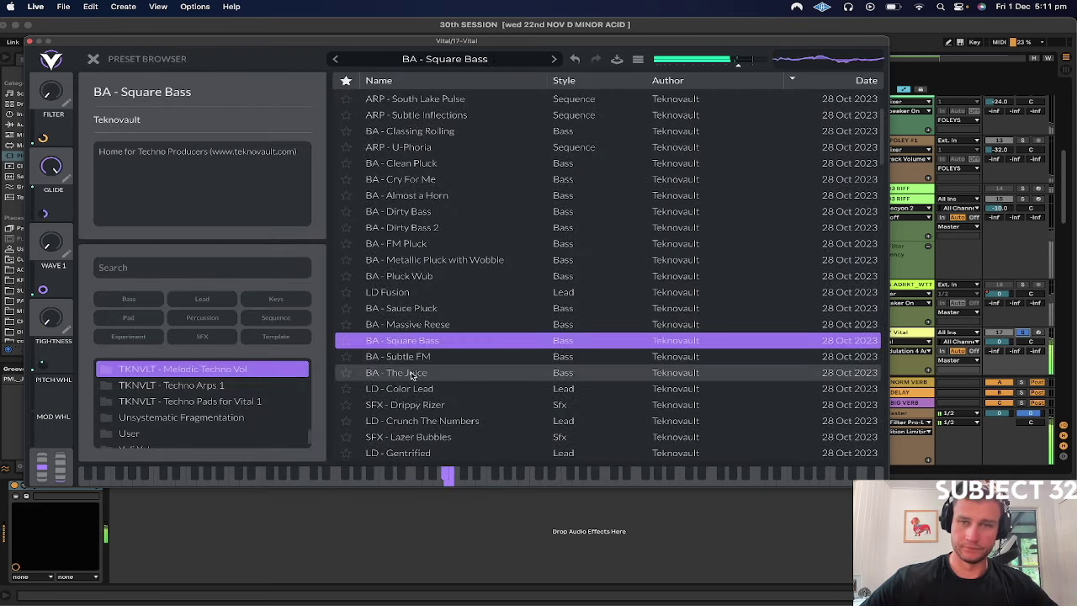
click(412, 372)
scroll(414, 376, down, 2)
click(413, 370)
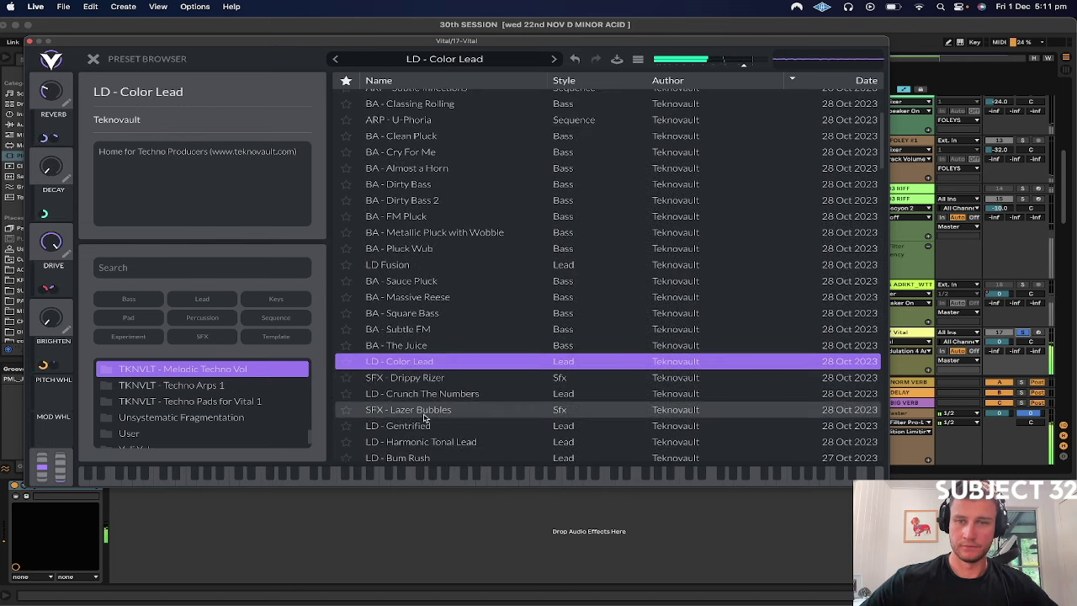
click(420, 393)
scroll(421, 421, down, 1)
click(421, 429)
Step: Audition the SYN and ST lead presets, including SYN - Not a Clav, ST - Soothe Sayer and ST - Swoon Sing
scroll(422, 425, down, 10)
click(422, 311)
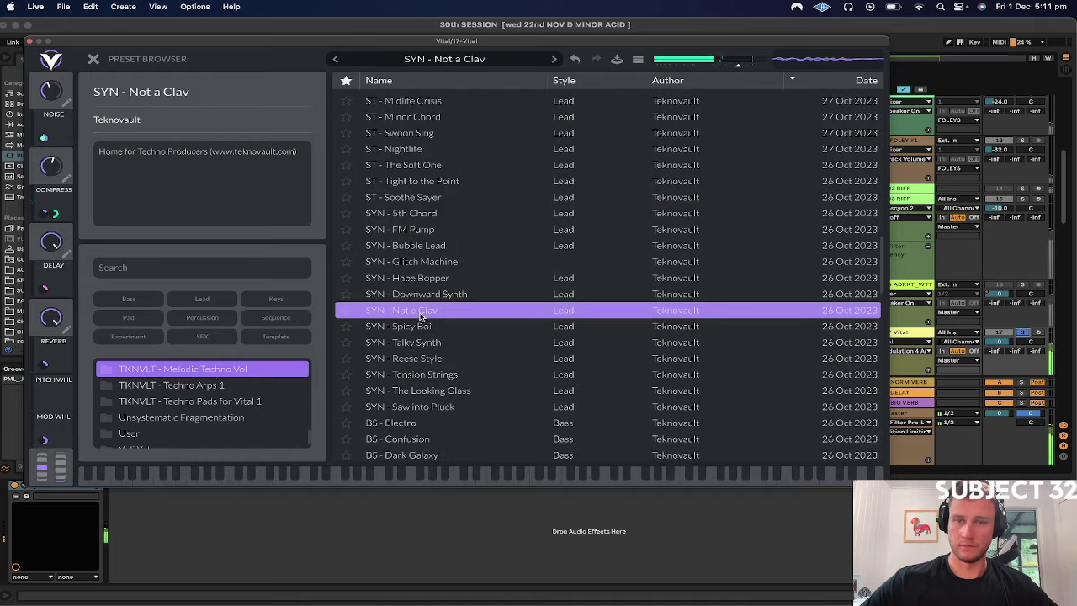
click(421, 294)
click(414, 199)
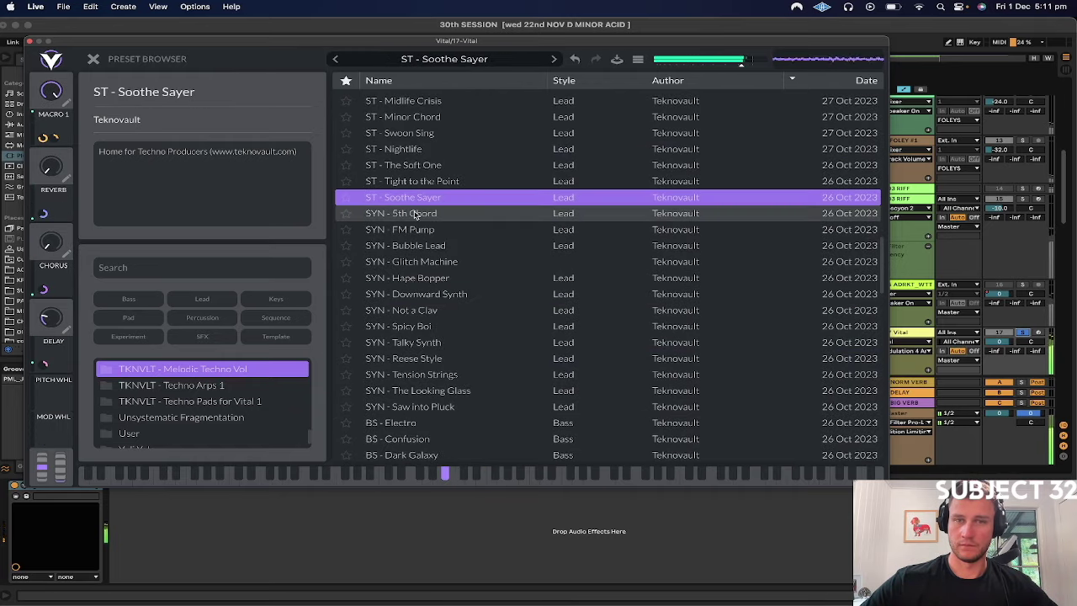
click(412, 181)
click(404, 165)
click(398, 135)
Step: Audition LD - Nova, LD - Cyber, LD - Spider and LD - Shark in the Melodic Techno presets
scroll(404, 169, down, 5)
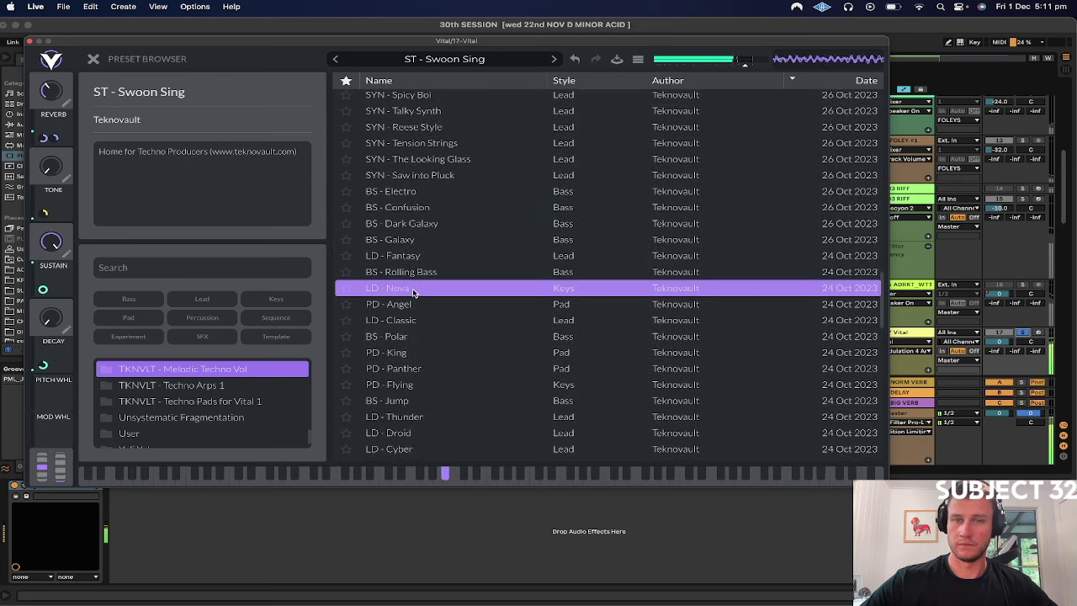
click(409, 274)
scroll(414, 292, down, 2)
click(412, 358)
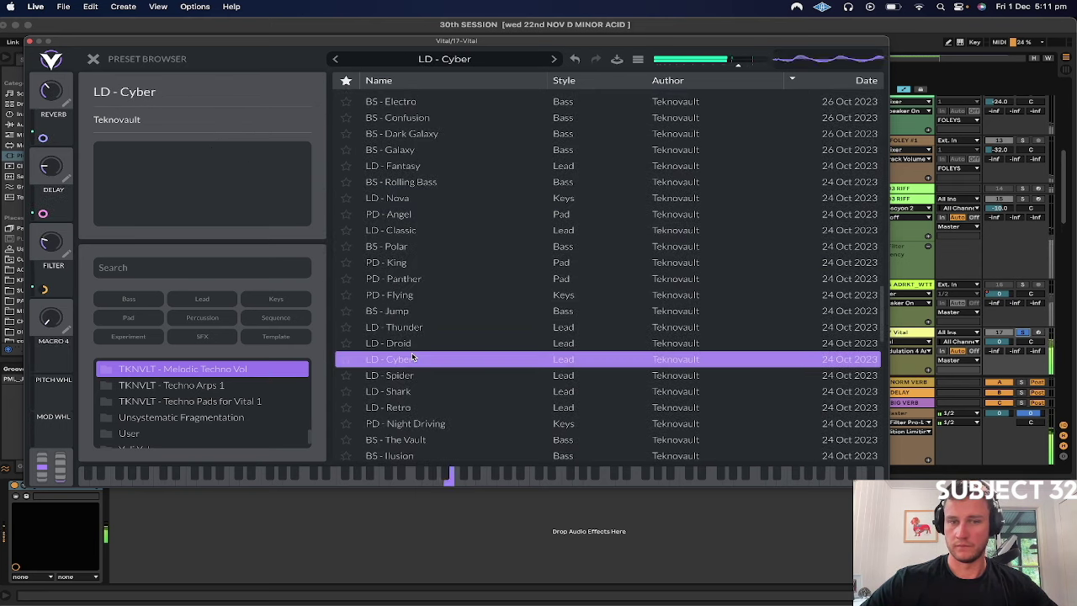
click(426, 376)
scroll(427, 376, down, 1)
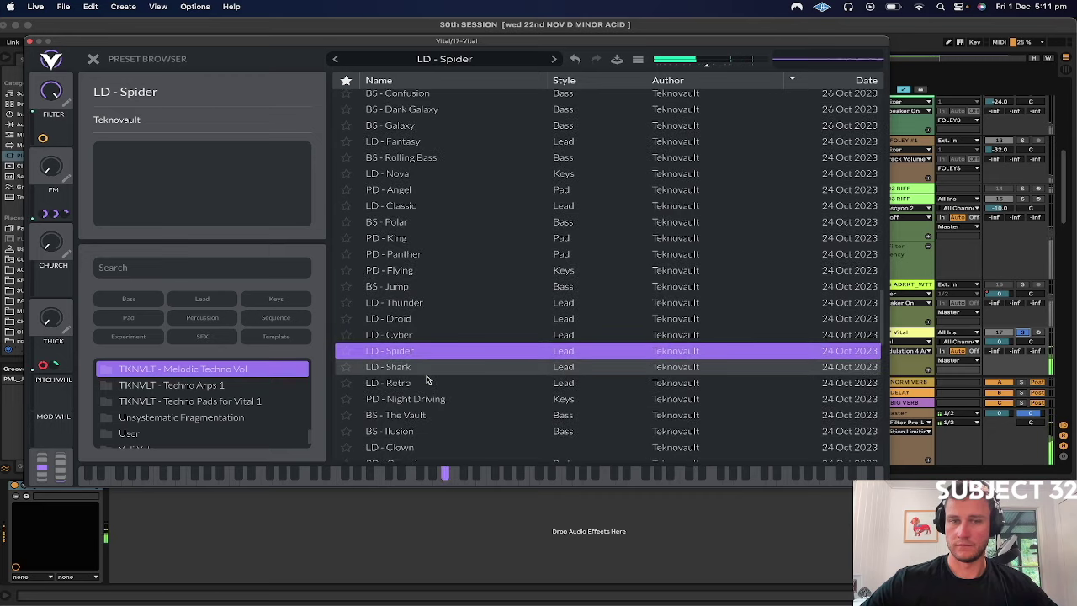
click(430, 371)
Step: Try LD - Sweet Candy and LD - California, load SY - Circus in Vital, and close the plug-in window
scroll(437, 383, down, 4)
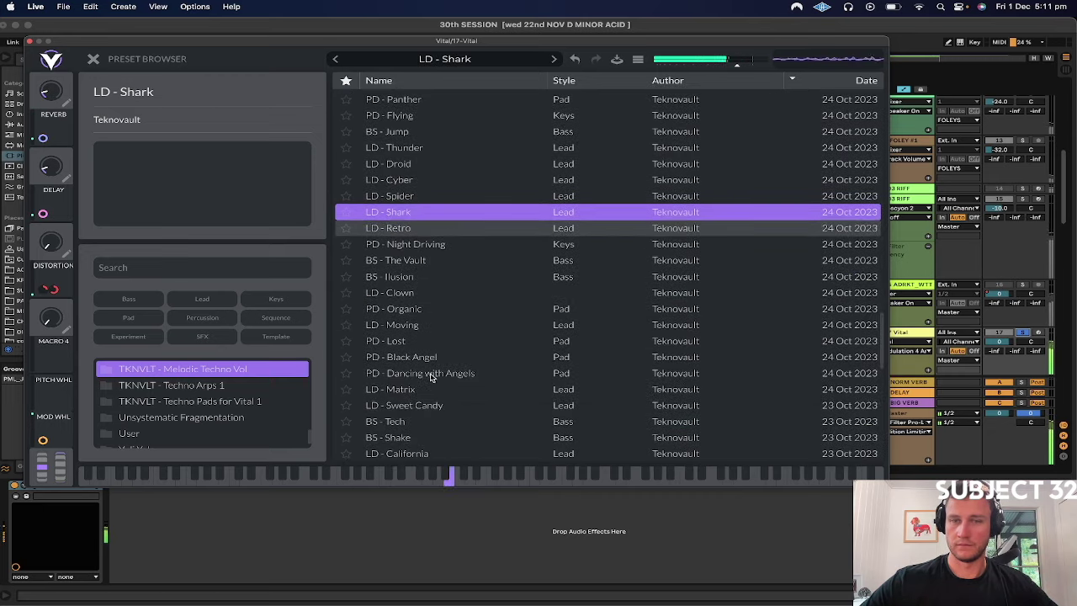
click(459, 406)
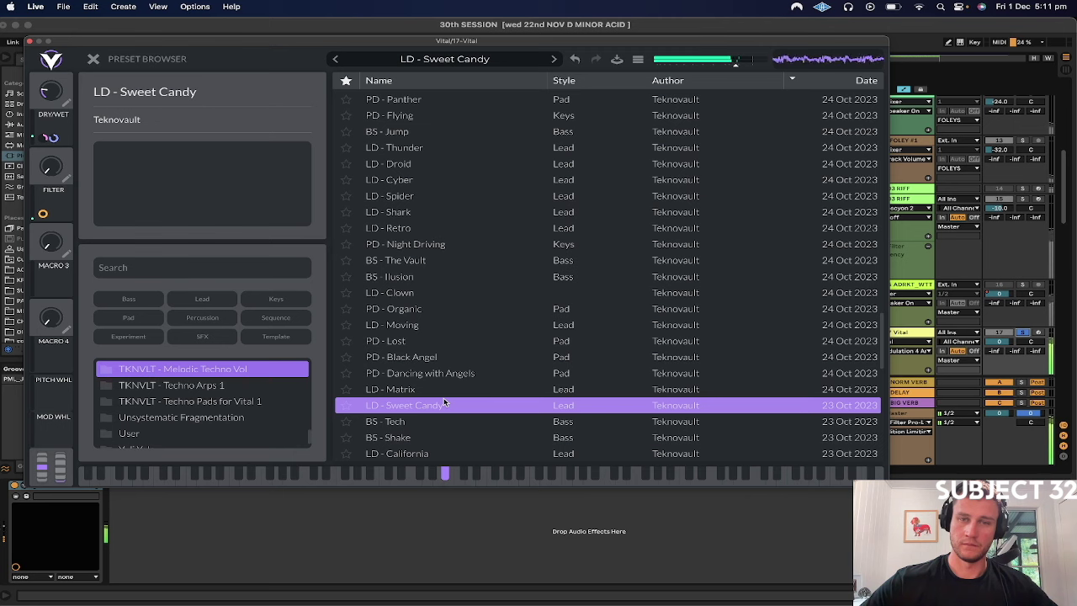
click(434, 392)
scroll(429, 389, down, 2)
click(418, 376)
click(417, 424)
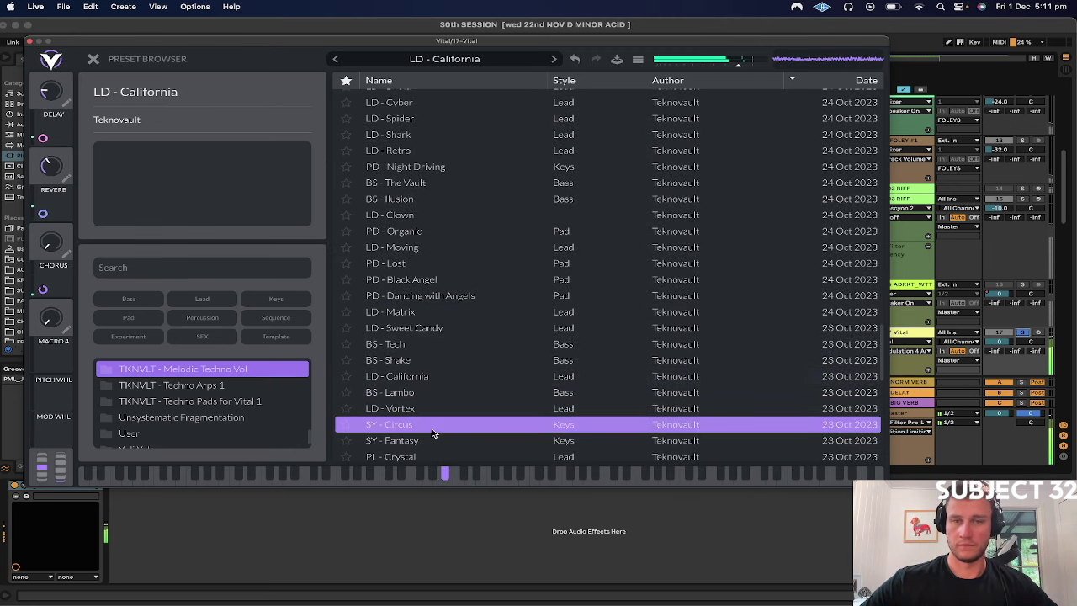
scroll(415, 393, down, 2)
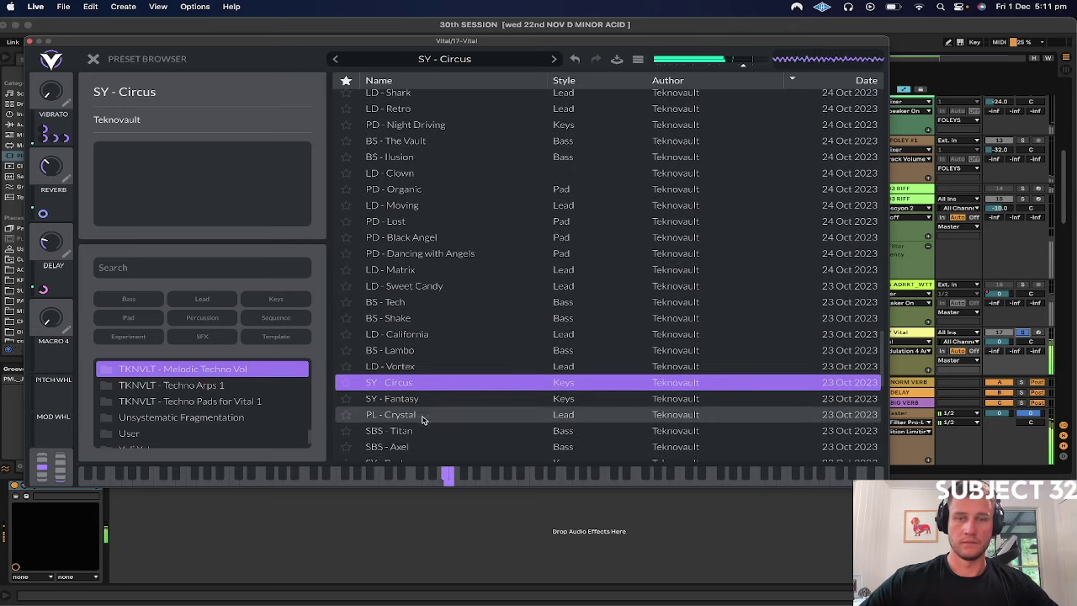
click(31, 42)
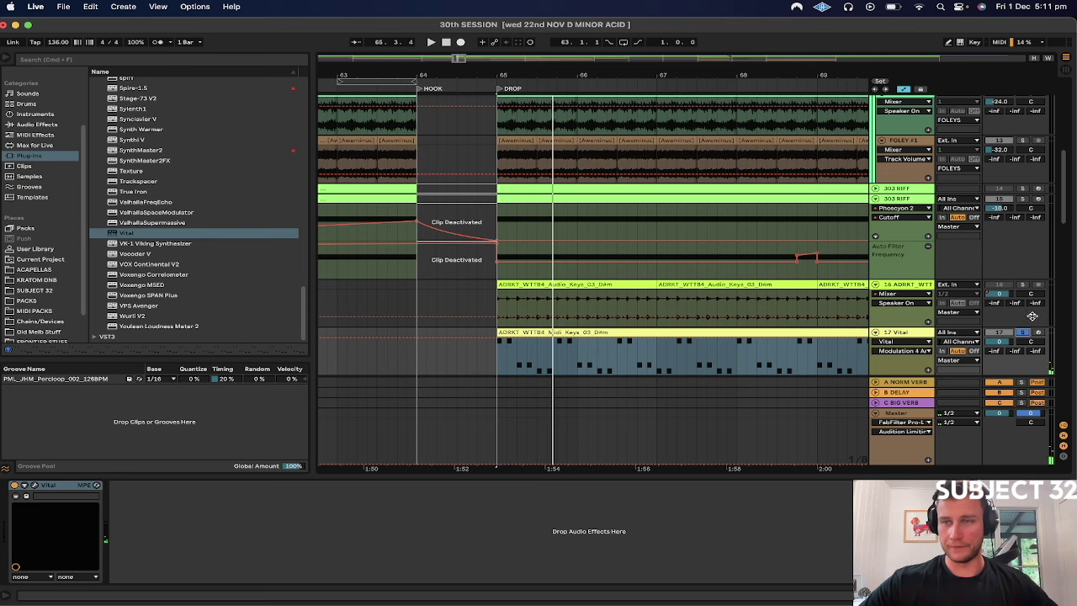
Step: Unsolo the Vital track and lower its volume to -11 dB while playing the drop
key(space)
scroll(714, 371, down, 4)
drag(1000, 176, 999, 199)
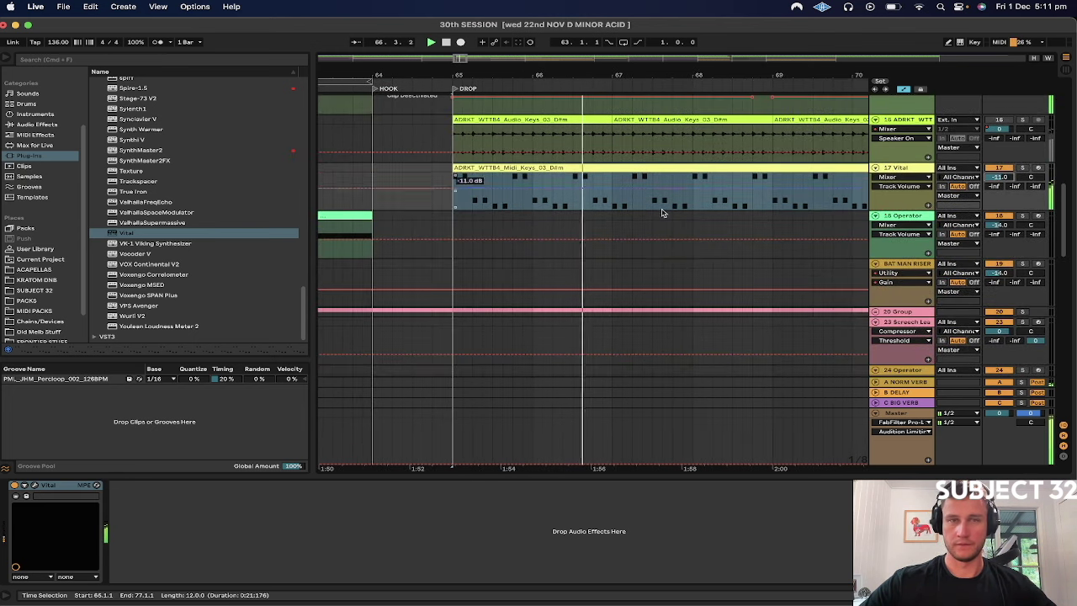
Step: Open the Keys_03 MIDI clip on the Vital track and transpose all its notes down one semitone to A2–D3
click(544, 169)
double_click(543, 168)
key(space)
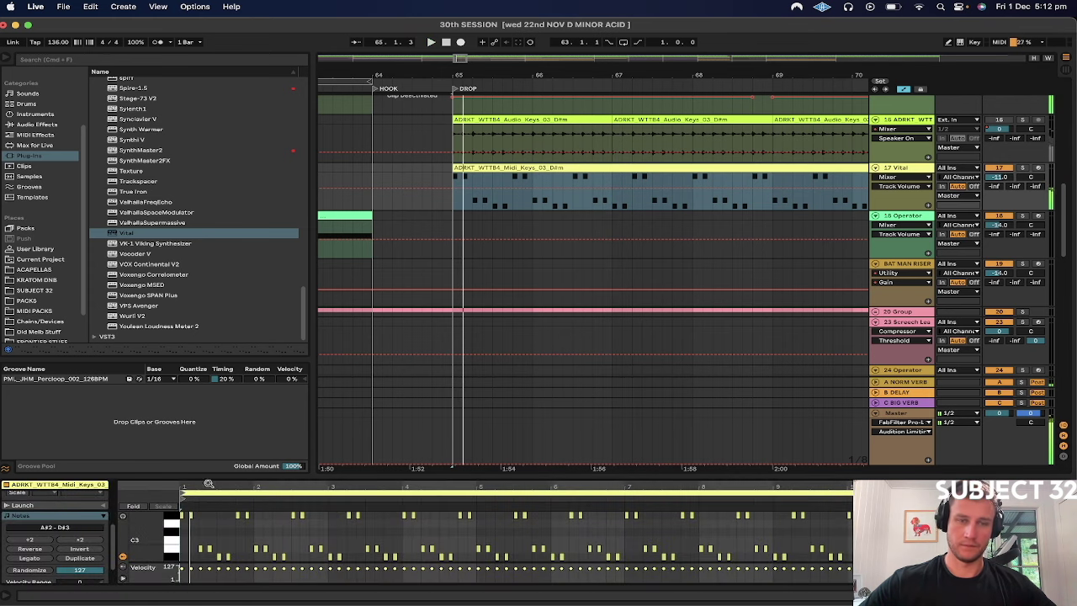
drag(492, 84, 518, 226)
key(space)
drag(211, 538, 117, 471)
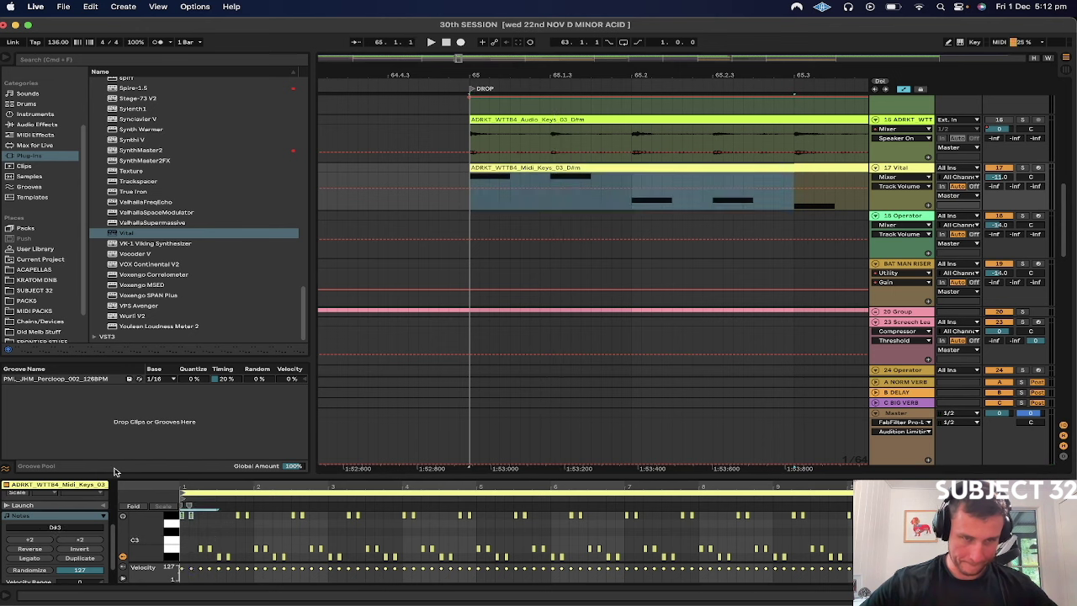
key(super+a)
key(space)
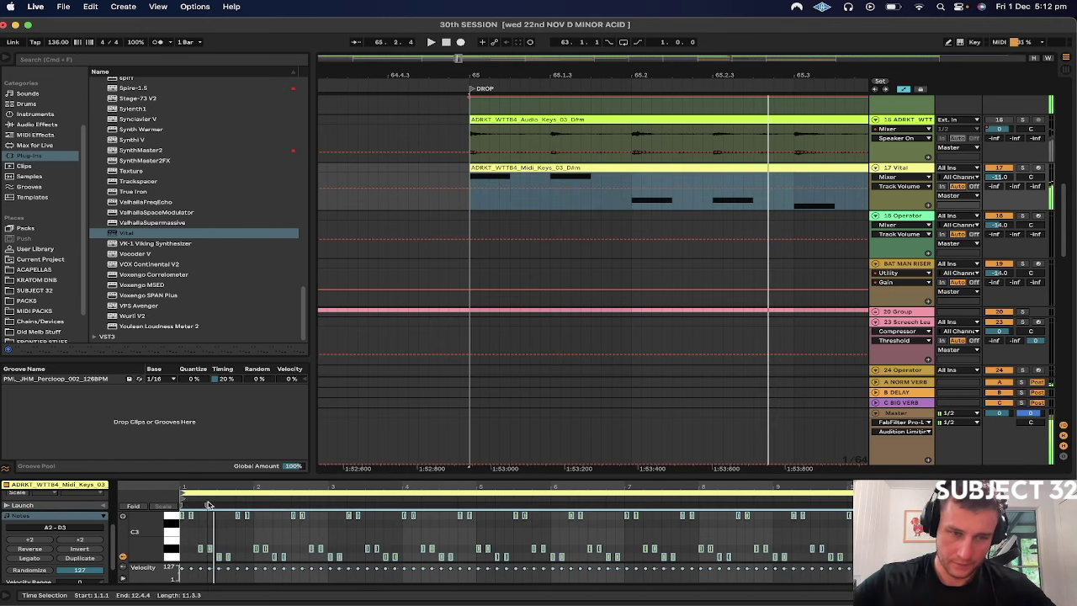
Step: Enlarge the note editor and delete the repeated second note in beat 1 of the clip's first bar
drag(332, 474, 282, 314)
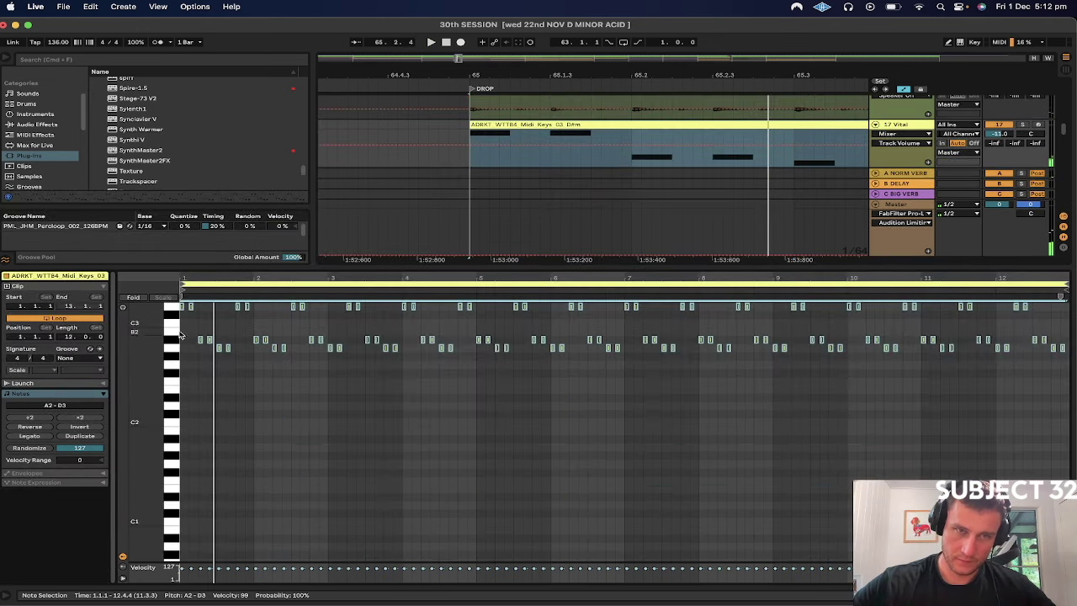
drag(183, 275, 279, 425)
scroll(224, 360, up, 3)
key(space)
key(space)
key(Delete)
key(space)
key(space)
key(space)
key(space)
Step: Delete the repeated second notes in beats 2, 3 and 4 of the clip's first bar
drag(307, 386, 331, 440)
key(Delete)
key(space)
drag(399, 392, 409, 413)
key(Delete)
drag(498, 353, 513, 440)
key(Delete)
Step: In the first bar, lower the beat 4 note to C#3 and shift the beat 2 A#2 note back to 1.1.4
drag(419, 392, 543, 336)
key(Down)
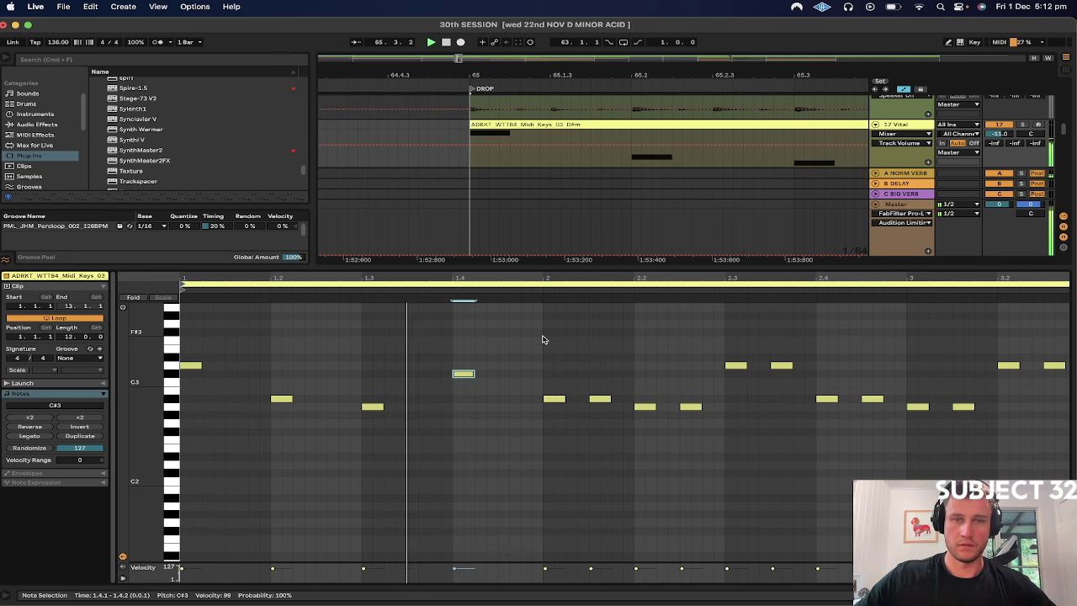
drag(275, 382, 315, 444)
key(Left)
key(Left)
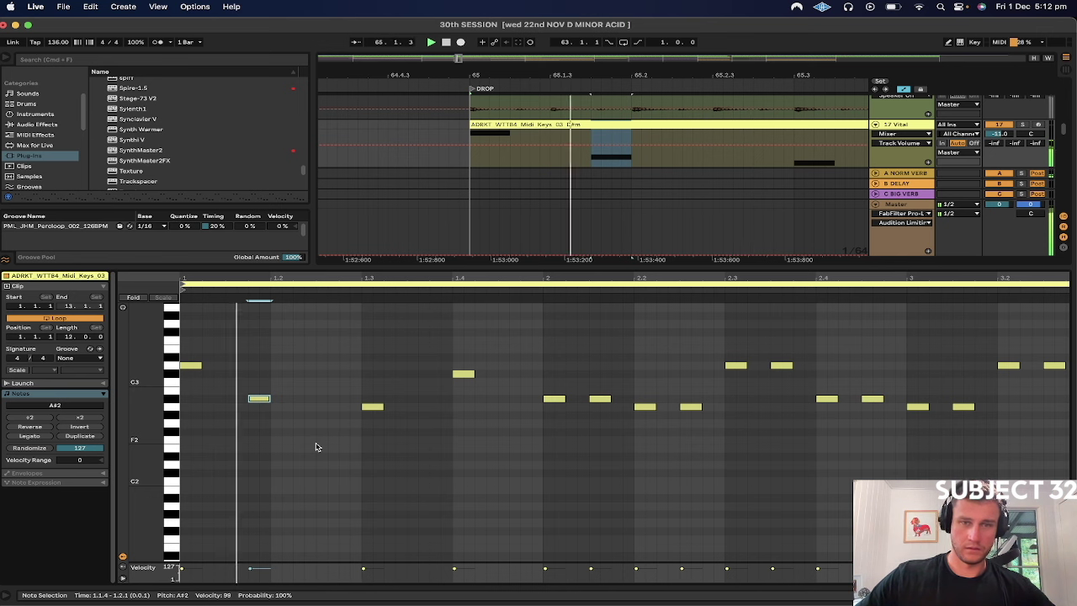
Step: Shift the first bar's beat 3 A2 note back to 1.2.3
drag(348, 396, 420, 489)
key(Left)
key(Left)
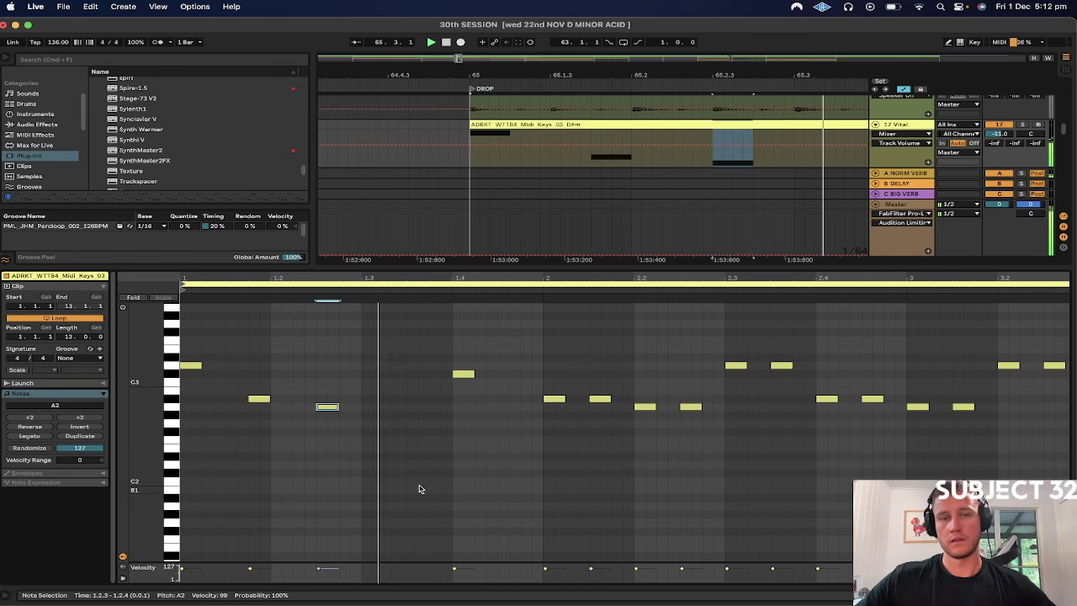
Step: Duplicate the A2 note at 1.2.3 so the copy falls on 1.3.1, and play back the pattern
key(space)
click(318, 391)
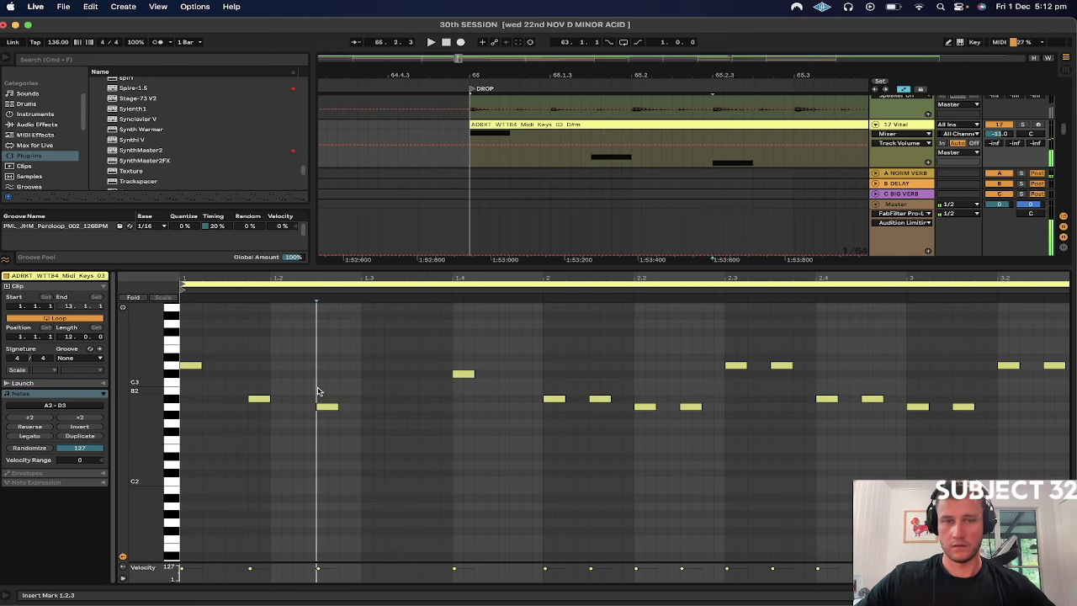
drag(326, 392, 372, 419)
key(super+d)
key(space)
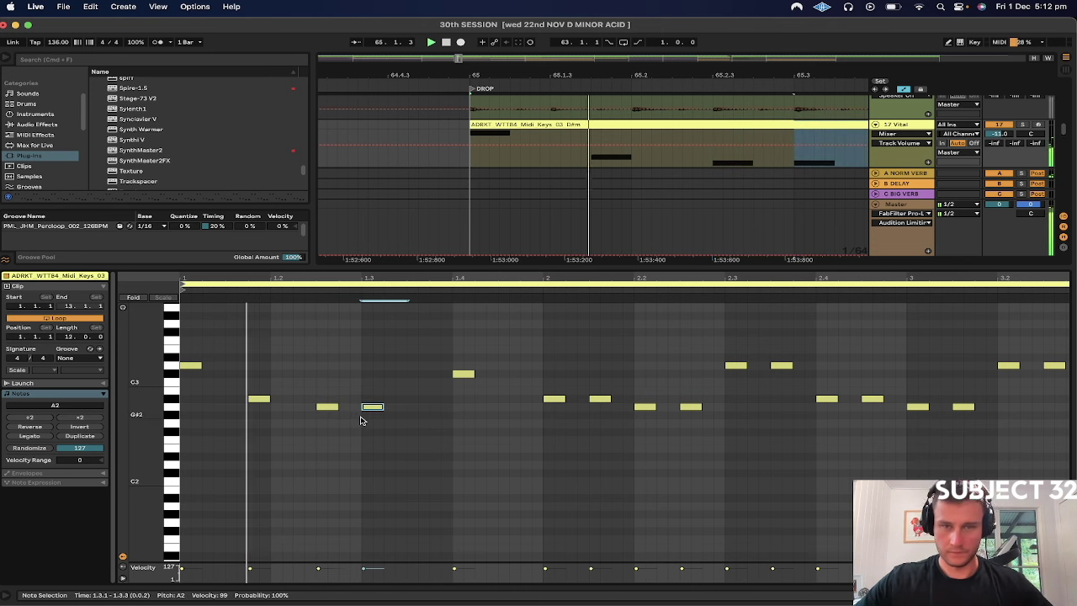
Step: Select the clip's first bar in the note editor and loop only that one-bar range
click(545, 355)
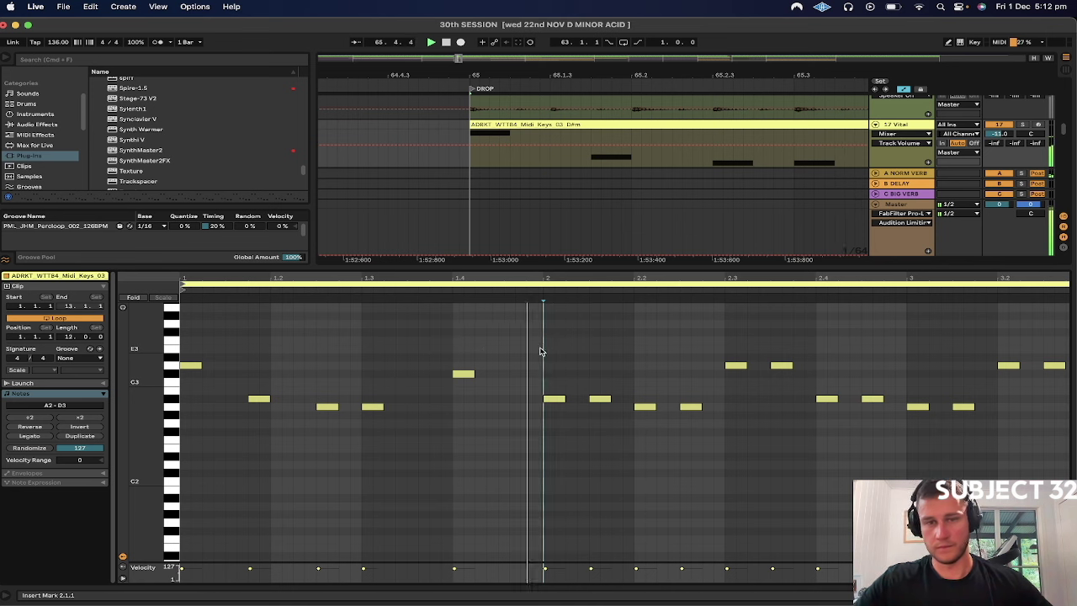
drag(540, 352, 126, 409)
key(super+l)
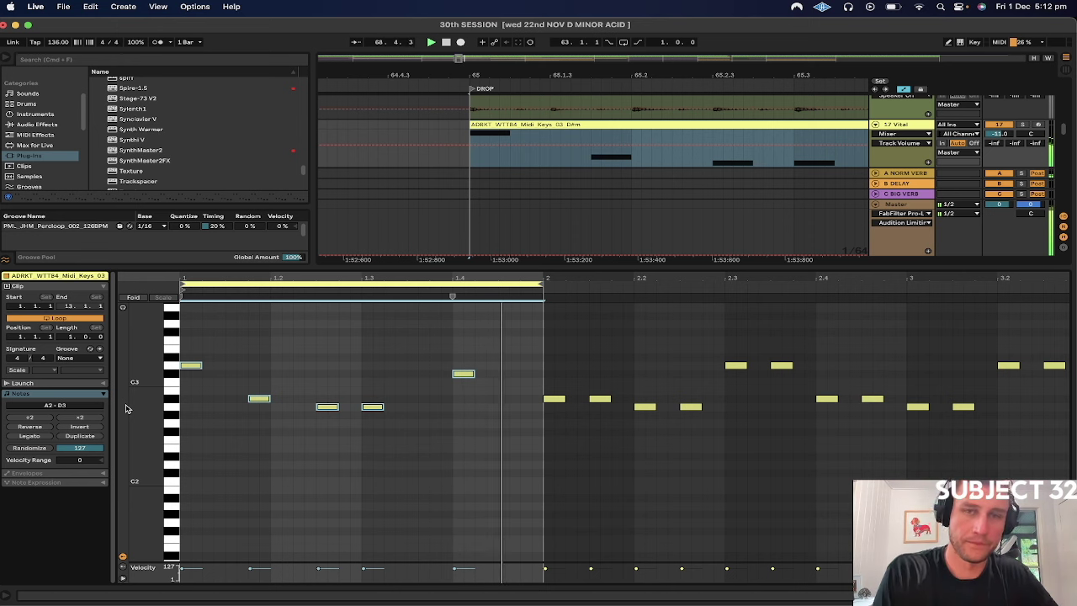
Step: Turn on the clip's scale display, set it to D Phrygian, and restart playback
click(17, 371)
click(39, 371)
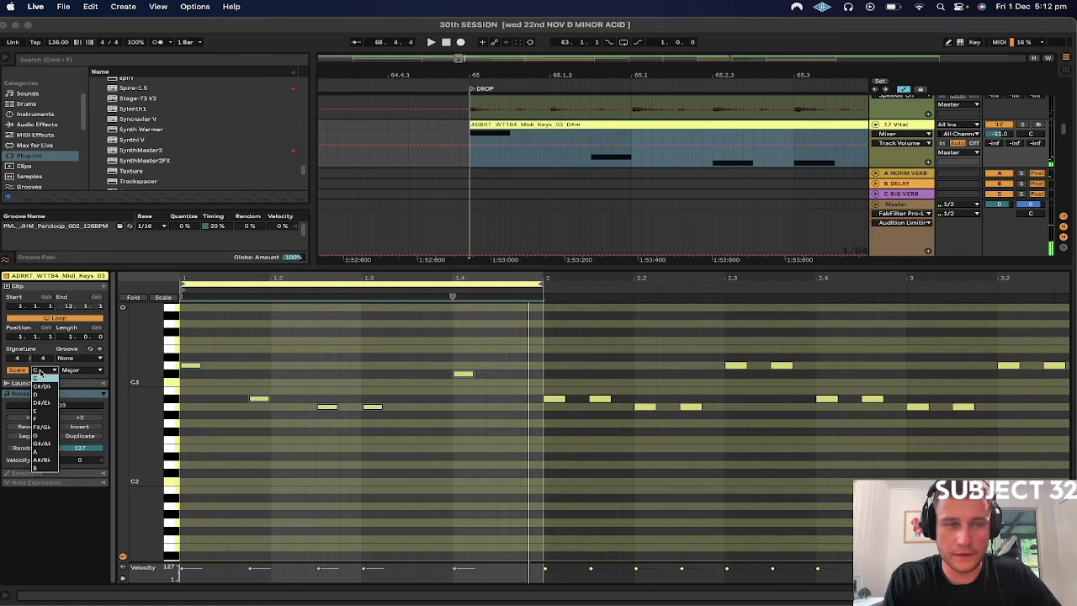
click(41, 396)
click(81, 371)
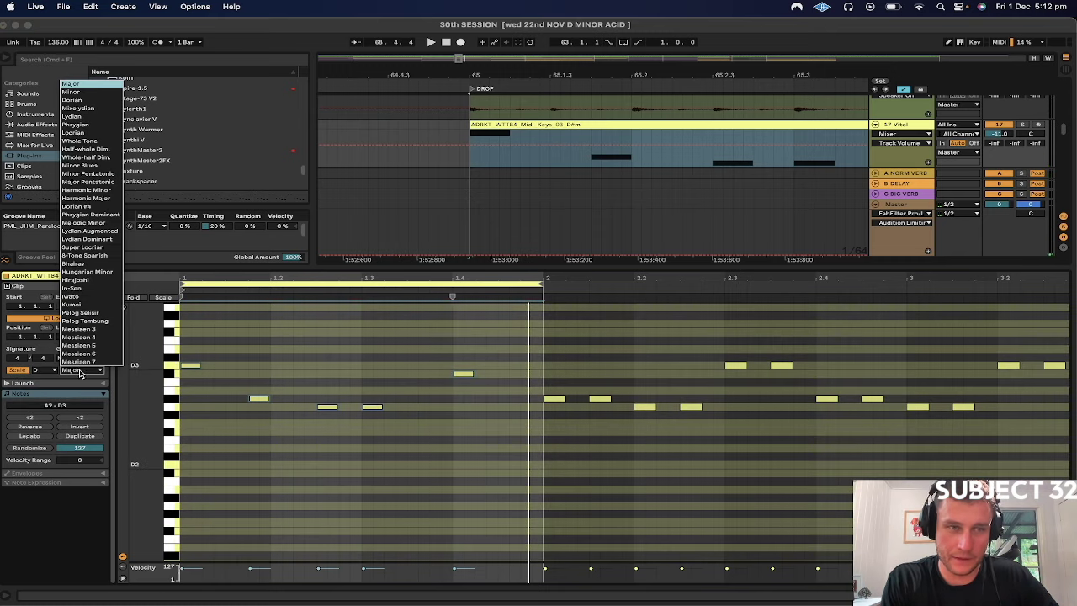
click(76, 125)
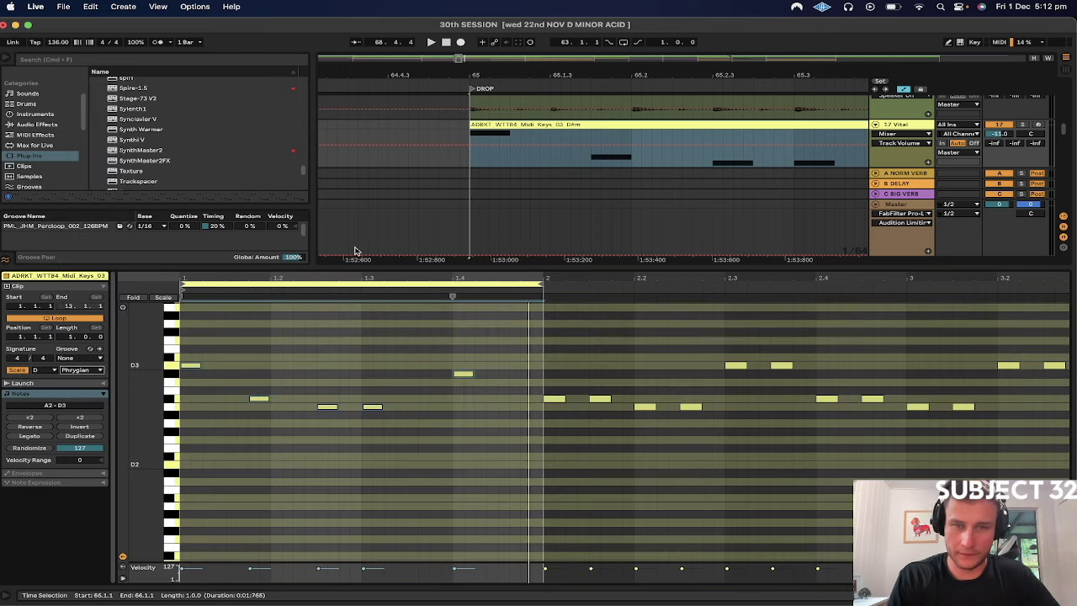
key(space)
Step: Lower the first bar's beat 4 note to C3 and raise the 1.2.3 note to B♭2
drag(461, 373, 463, 382)
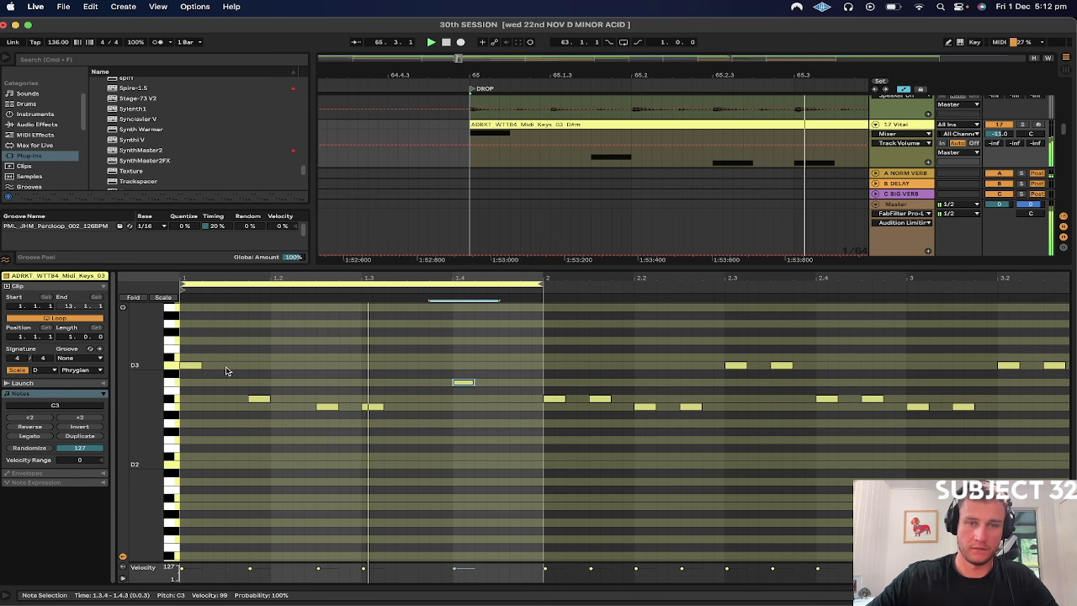
click(325, 408)
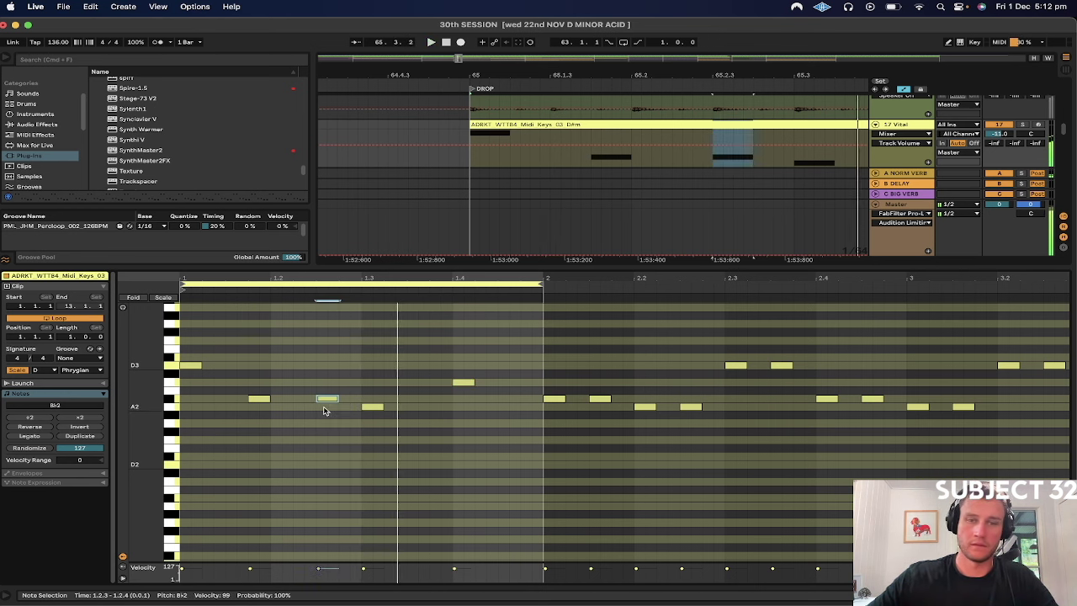
key(Up)
Step: Try the first bar's beat 3 note two scale steps lower, at G2
click(372, 406)
key(Down)
key(Down)
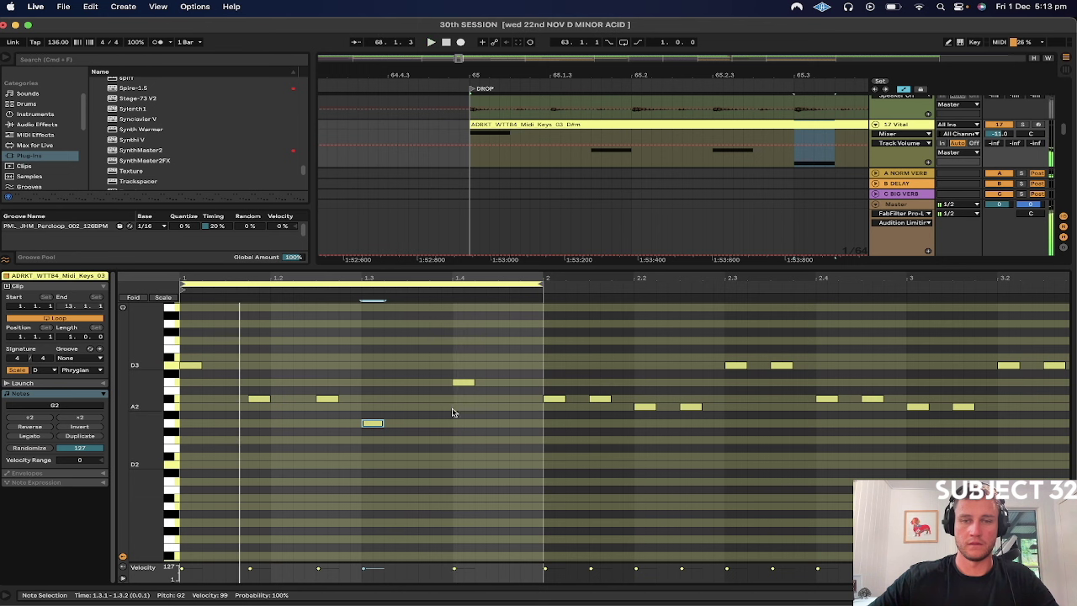
Step: Try the first bar's beat 4 note at B♭2, and delete that note
click(464, 383)
key(Down)
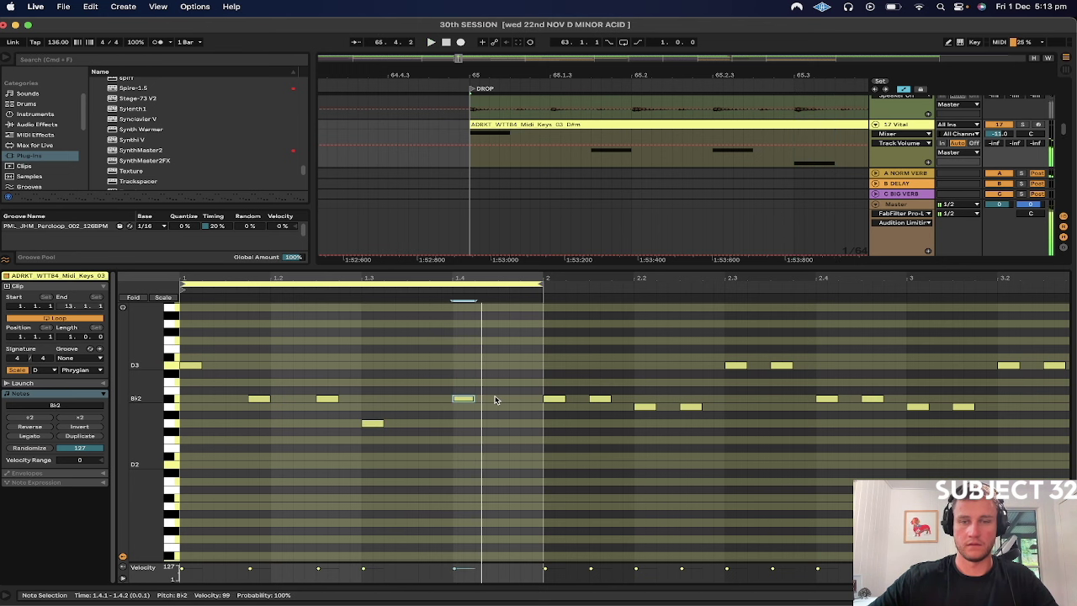
key(Delete)
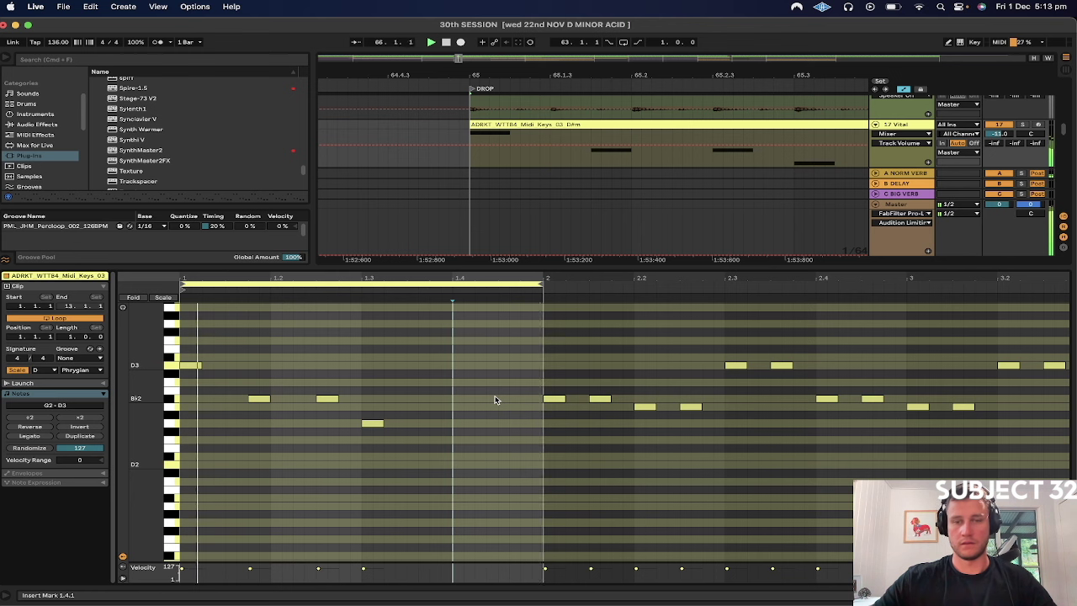
Step: Raise the first bar's beat 3 note back to A2
click(372, 423)
key(Up)
key(Up)
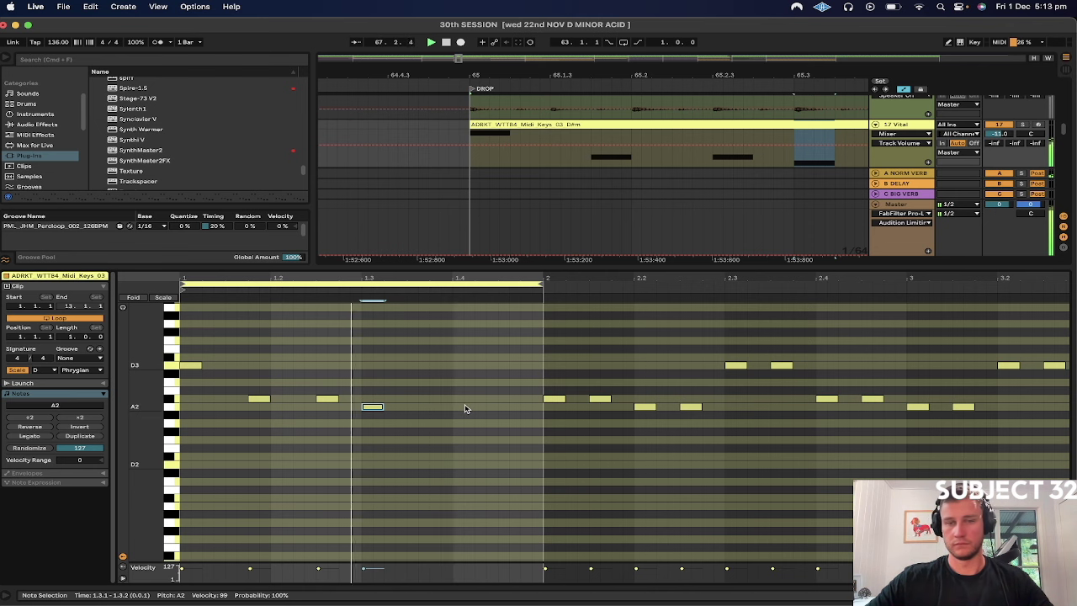
Step: Try an extra note at 1.4.2, raised to C3 and shifted around beat 4, and delete it
double_click(506, 409)
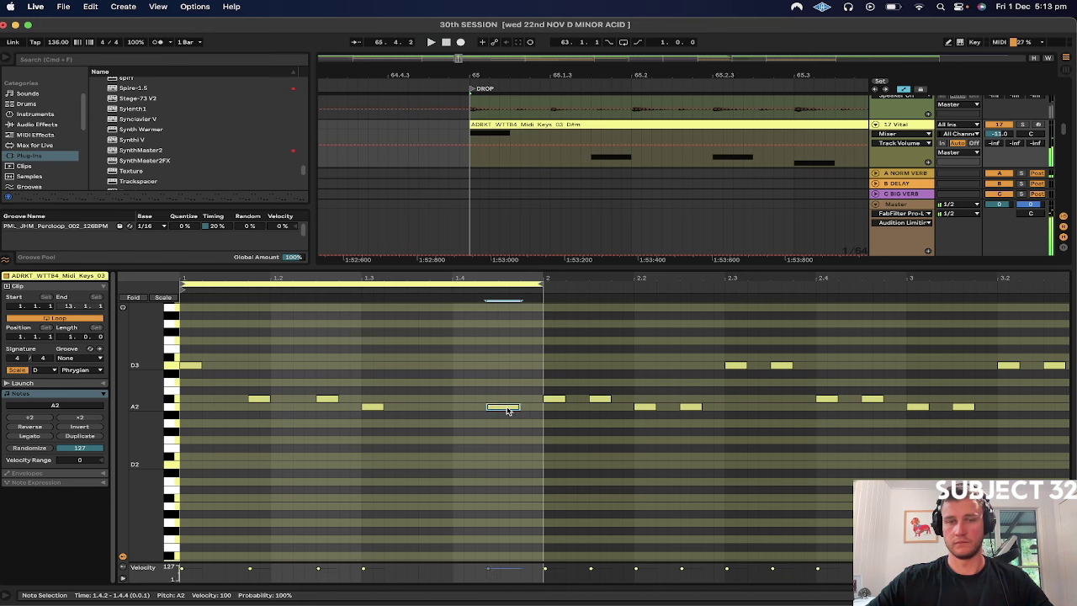
key(Up)
key(Up)
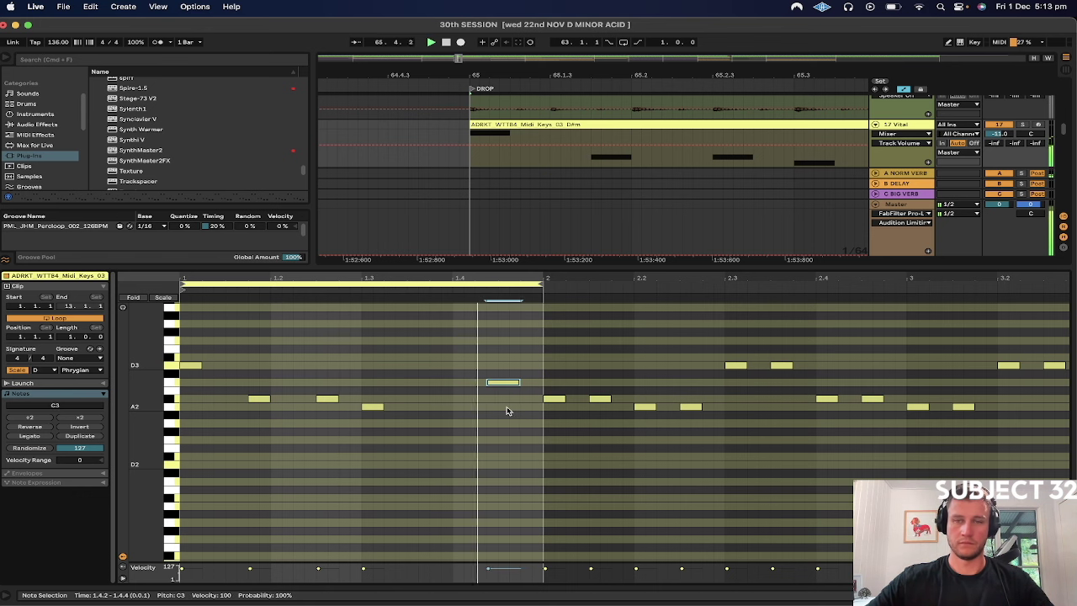
key(Left)
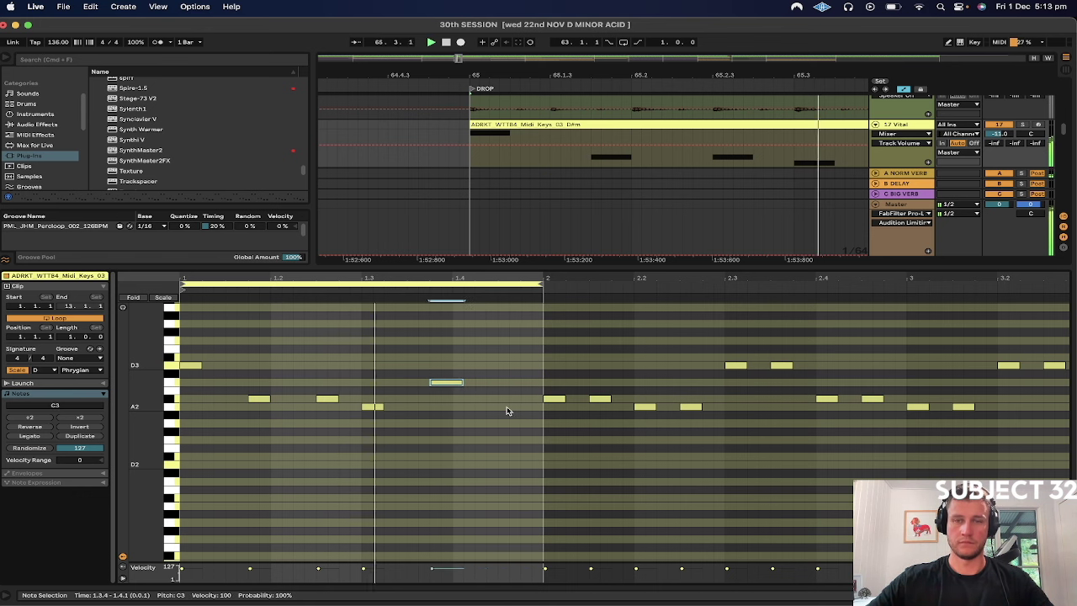
key(Right)
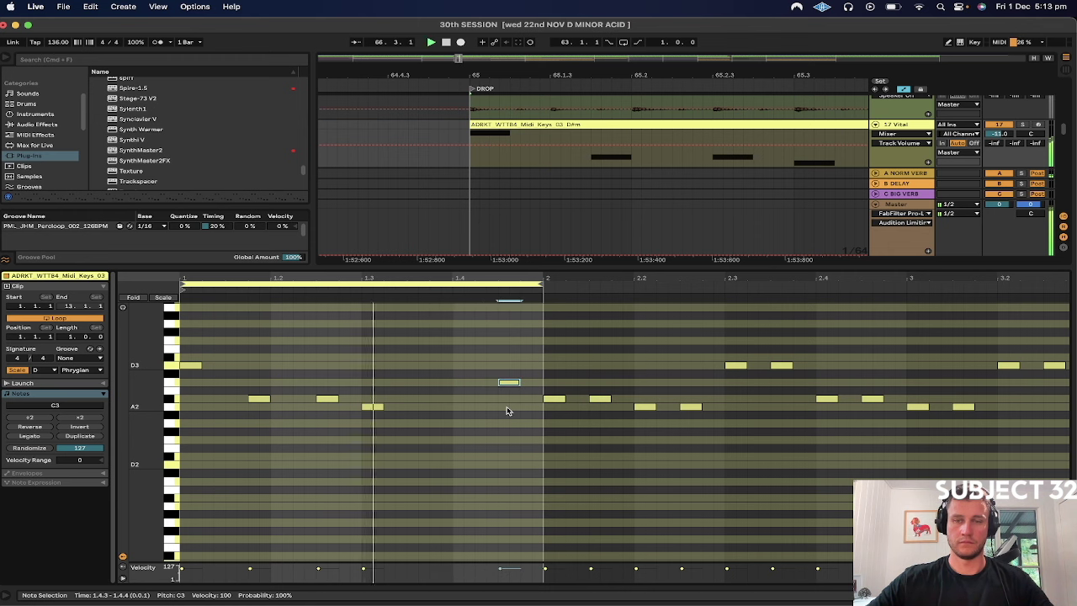
key(Delete)
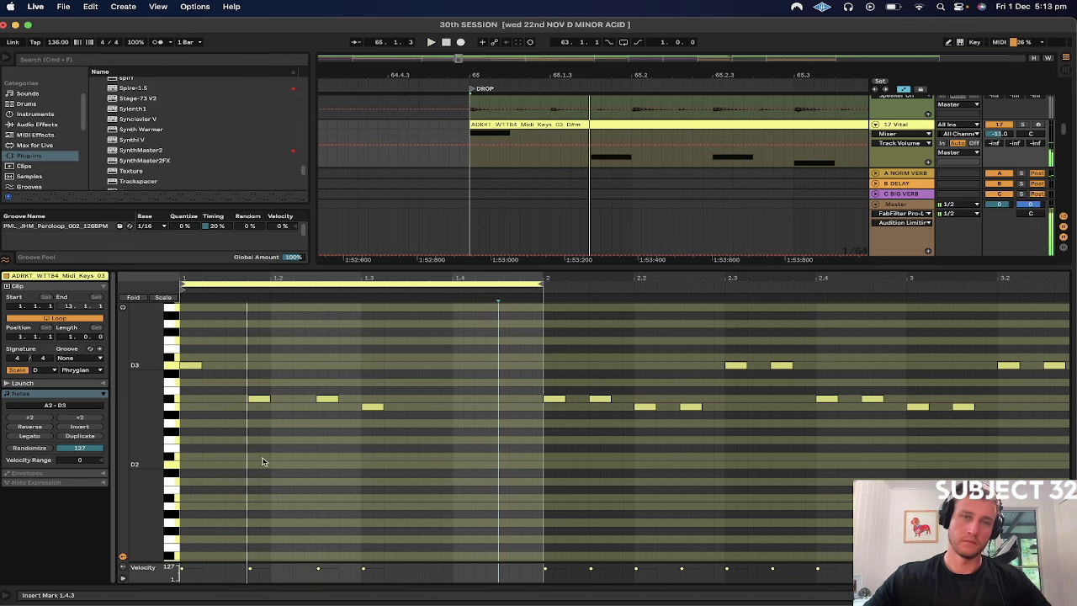
Step: Shift the B♭2 note at 1.1.4 back to 1.1.2
click(259, 398)
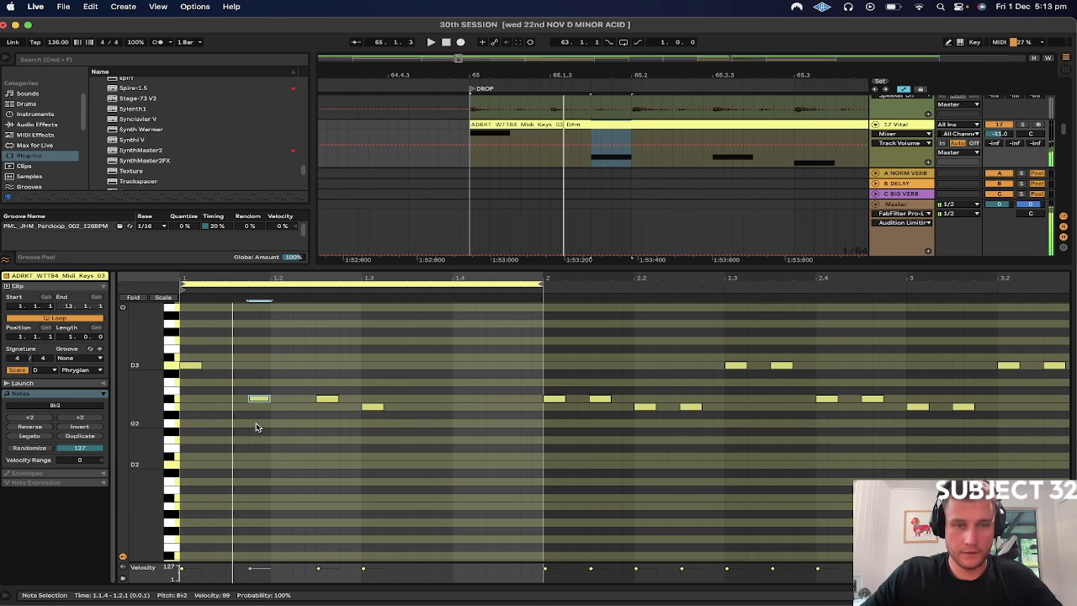
key(Left)
key(Left)
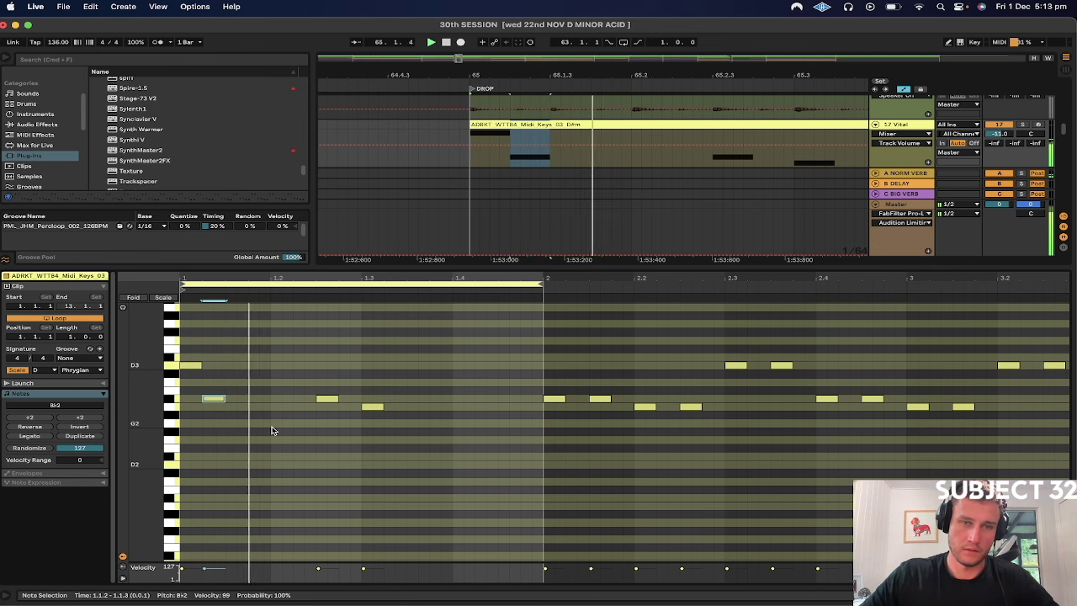
Step: Shift the B♭2 note at 1.2.3 back to 1.1.4
click(313, 400)
drag(313, 400, 346, 428)
key(Left)
key(Left)
key(Left)
key(Left)
key(Left)
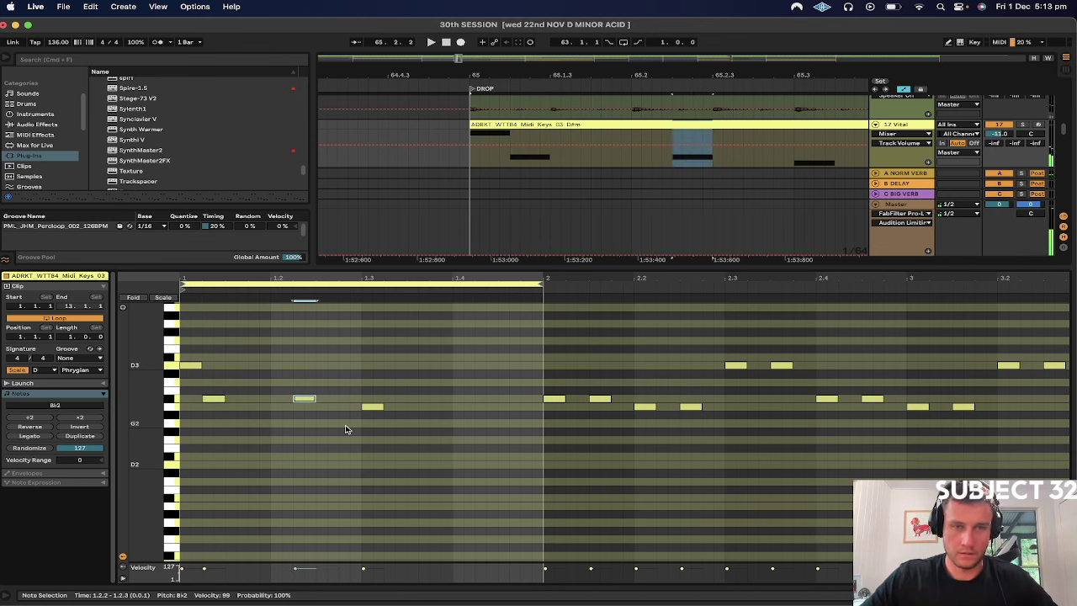
Step: Shift the beat 3 A2 note back to 1.2.3 and add a short A2 note at 1.3.1
click(372, 406)
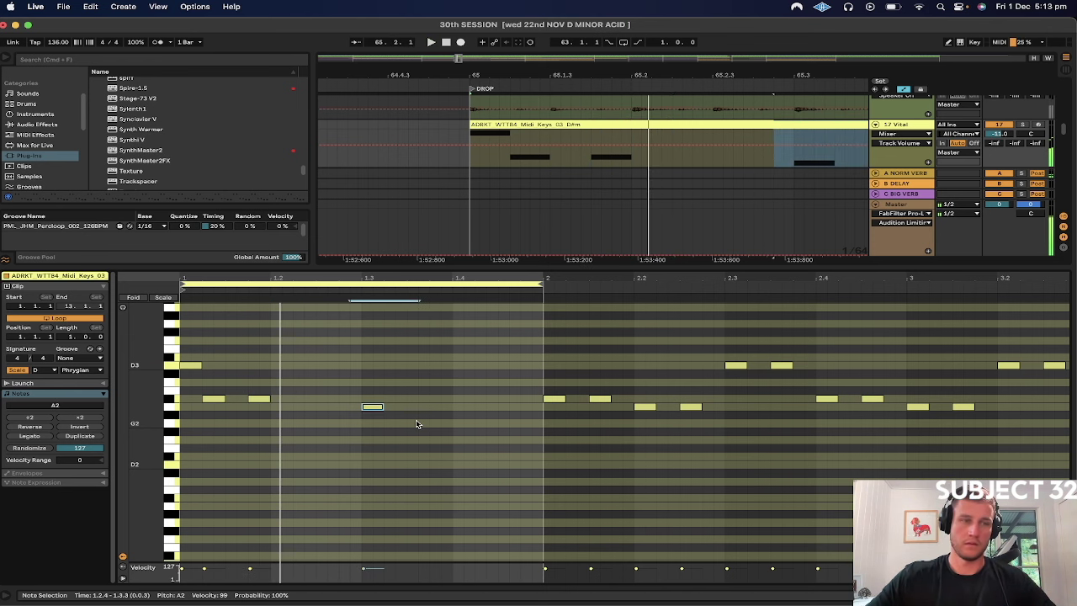
key(Left)
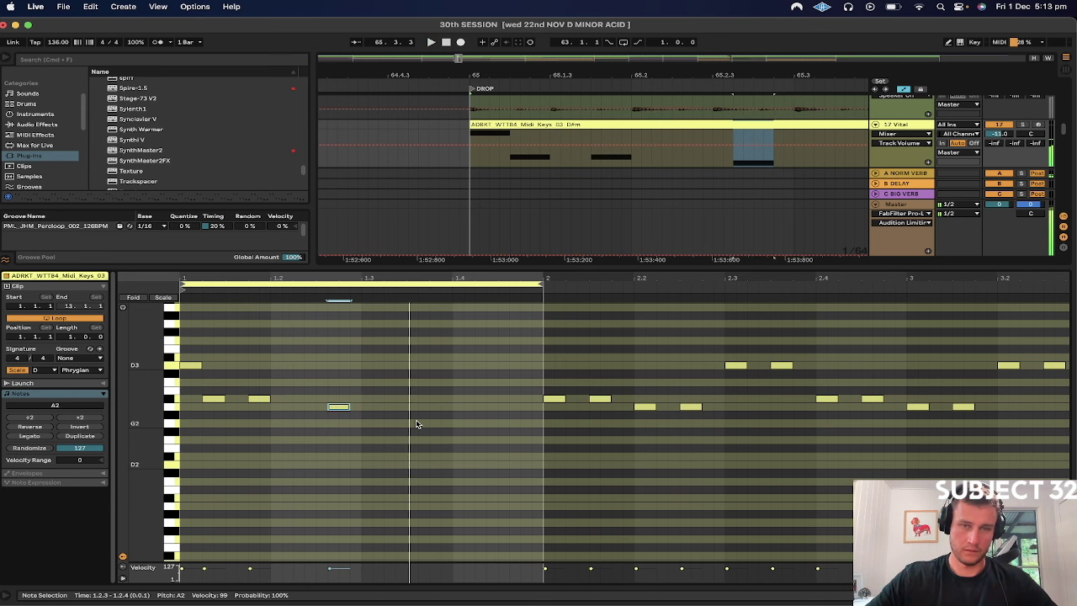
double_click(367, 408)
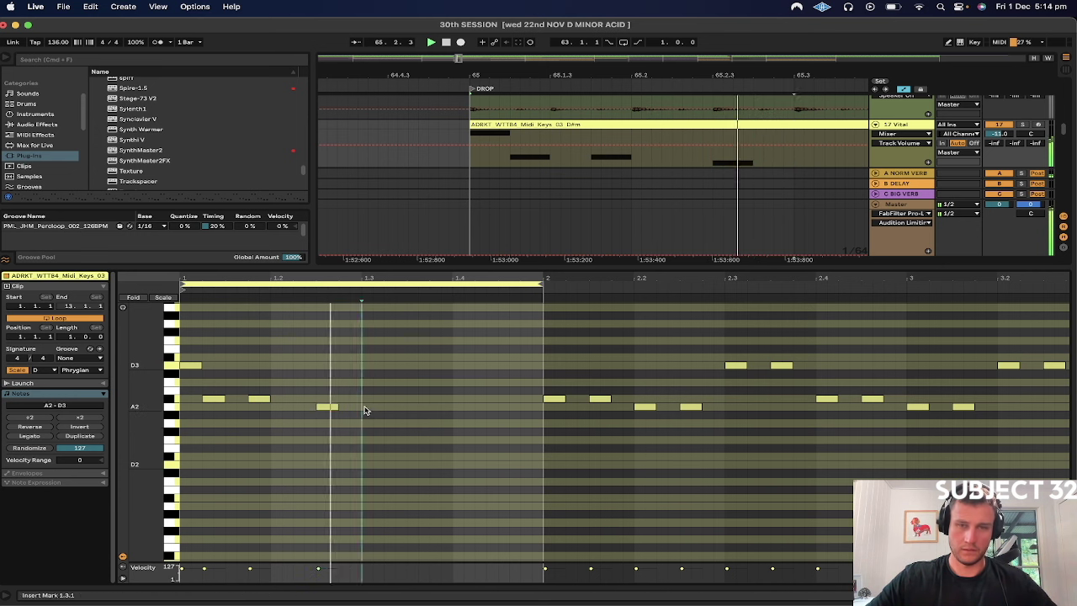
key(shift+Right)
key(Left)
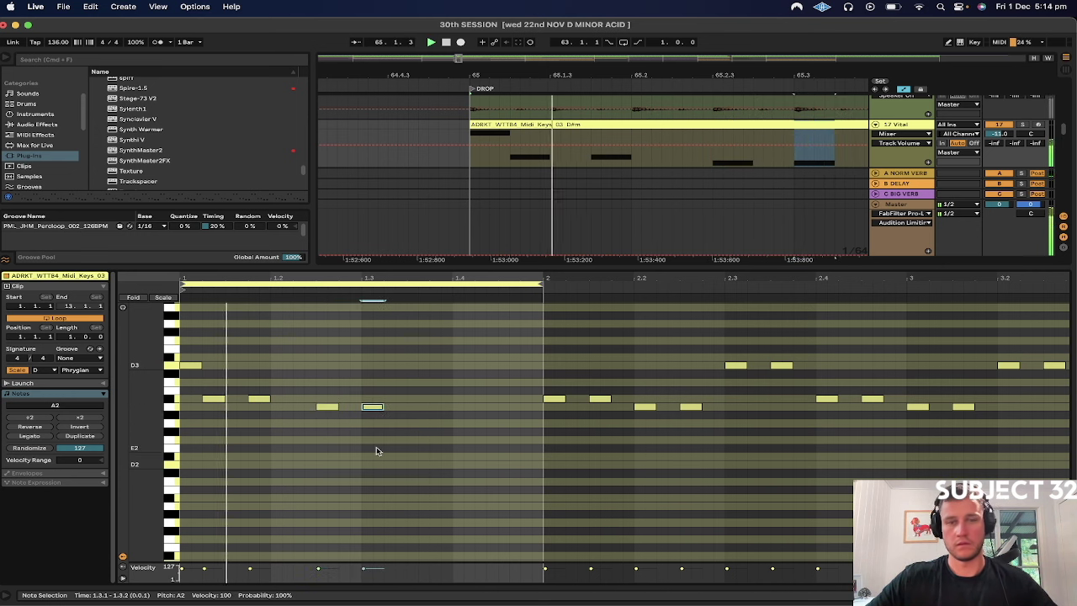
Step: Add a note at 1.4.1, shorten it to end at 1.4.2, and raise it to C#3
double_click(457, 400)
key(Up)
key(Up)
key(shift+Left)
key(Up)
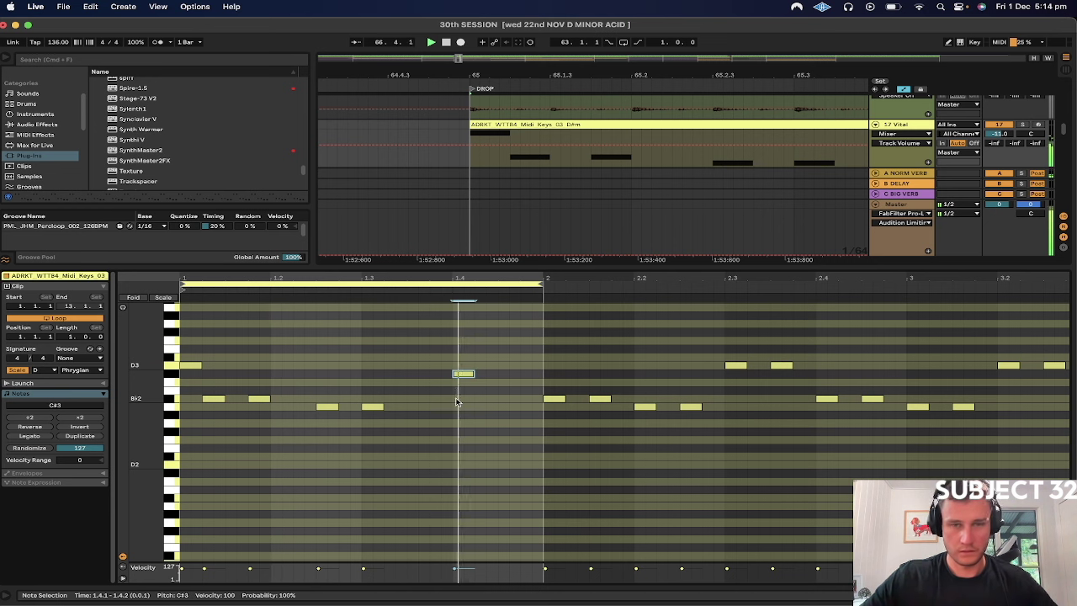
Step: Try the first bar's beat 4 note at D3 and E♭3, and return it to C#3
key(Up)
key(Down)
key(Up)
key(Up)
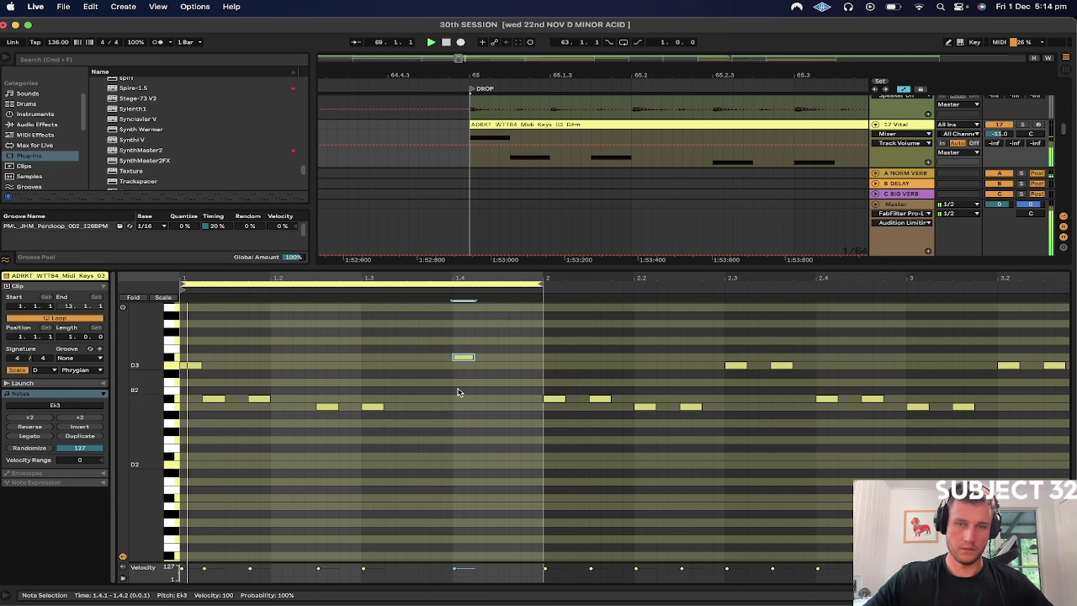
key(Down)
key(Down)
key(Up)
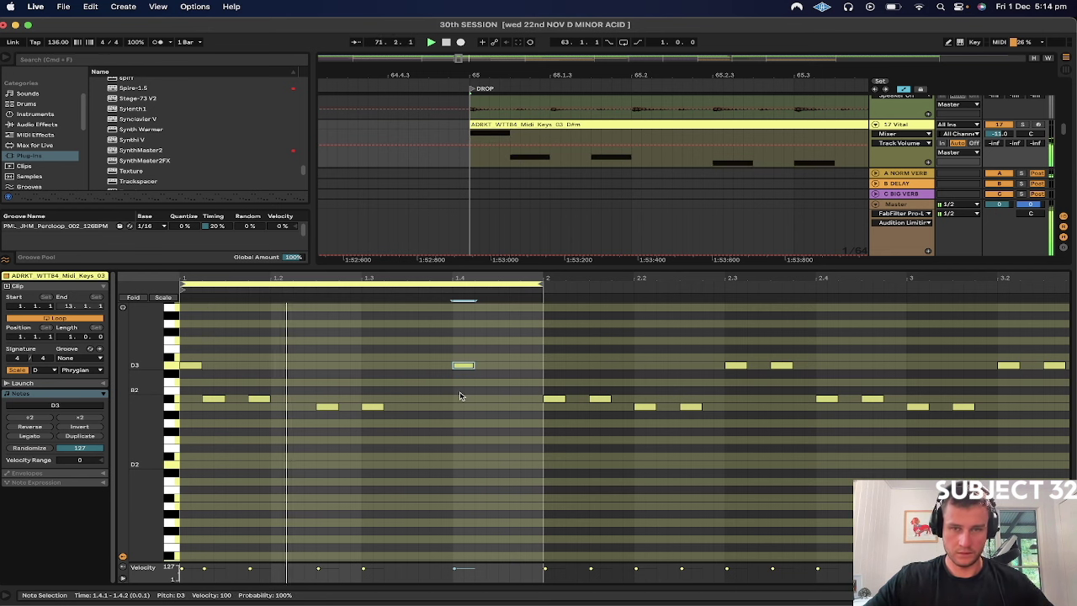
key(Up)
key(Down)
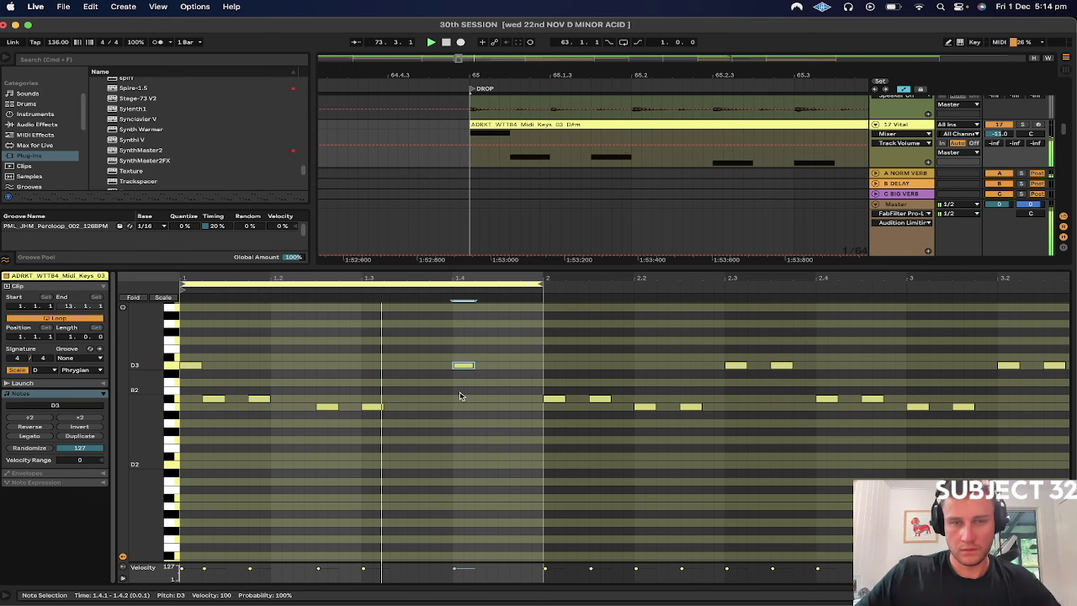
key(Down)
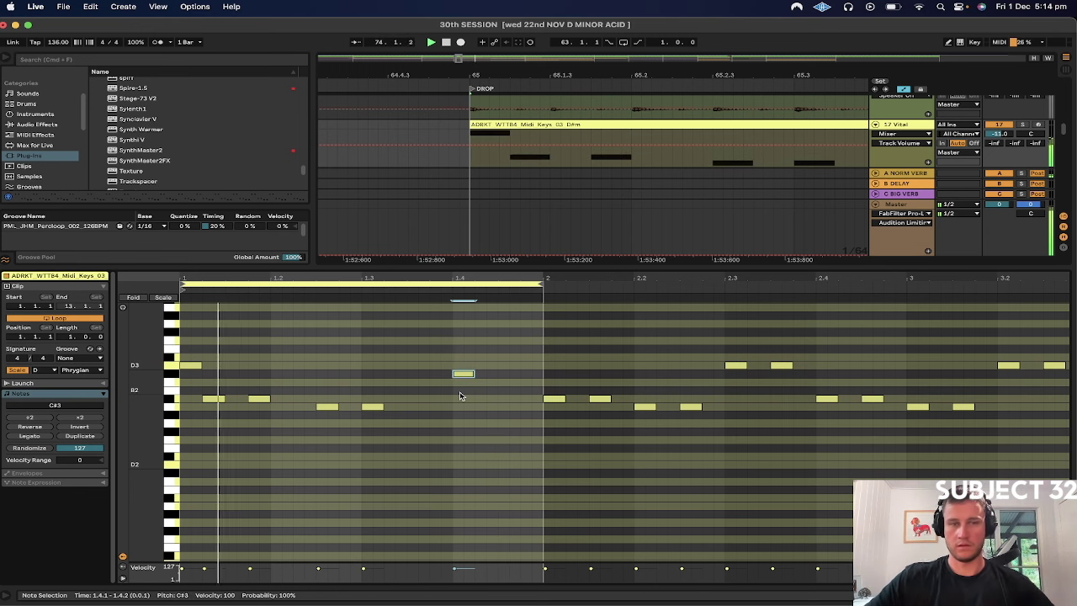
Step: Change the clip's scale to D Minor and lower the first bar's beat 4 note to F2
click(80, 370)
click(71, 92)
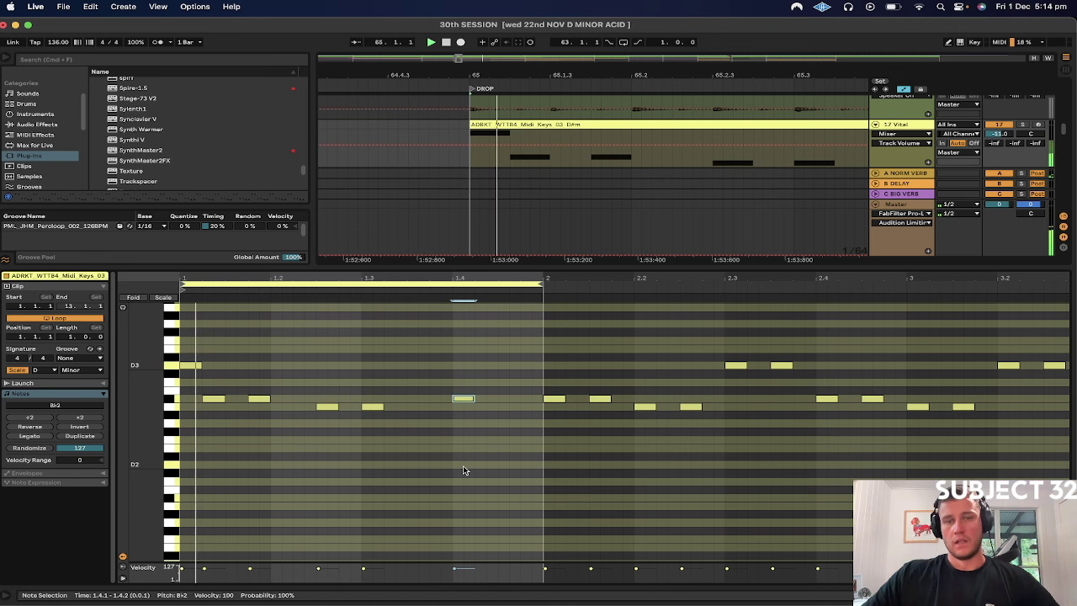
key(Down)
key(Down)
key(Down)
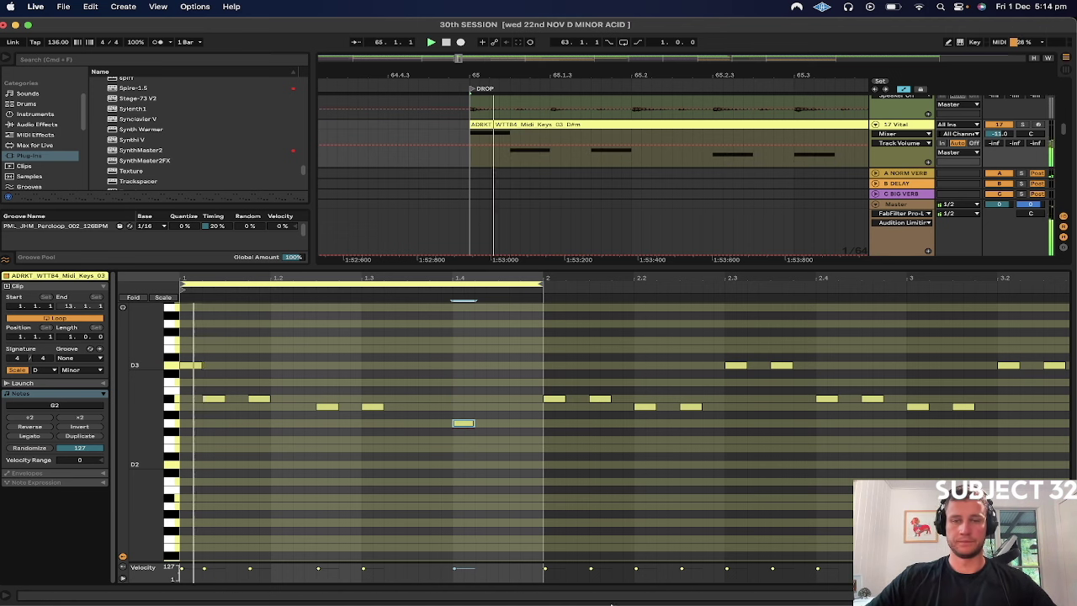
mouse_move(636, 599)
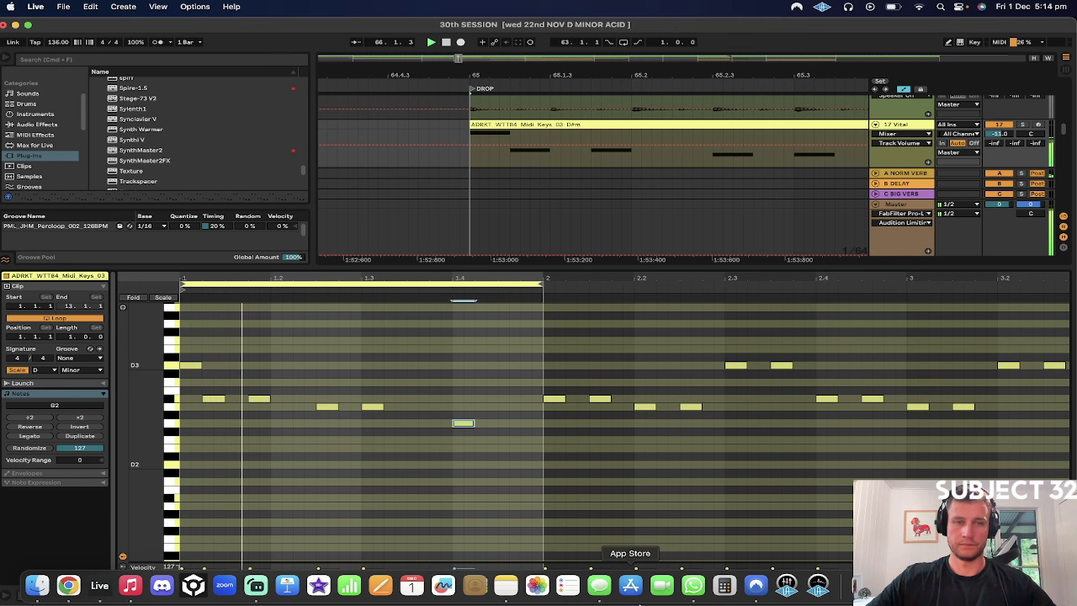
key(Down)
key(Down)
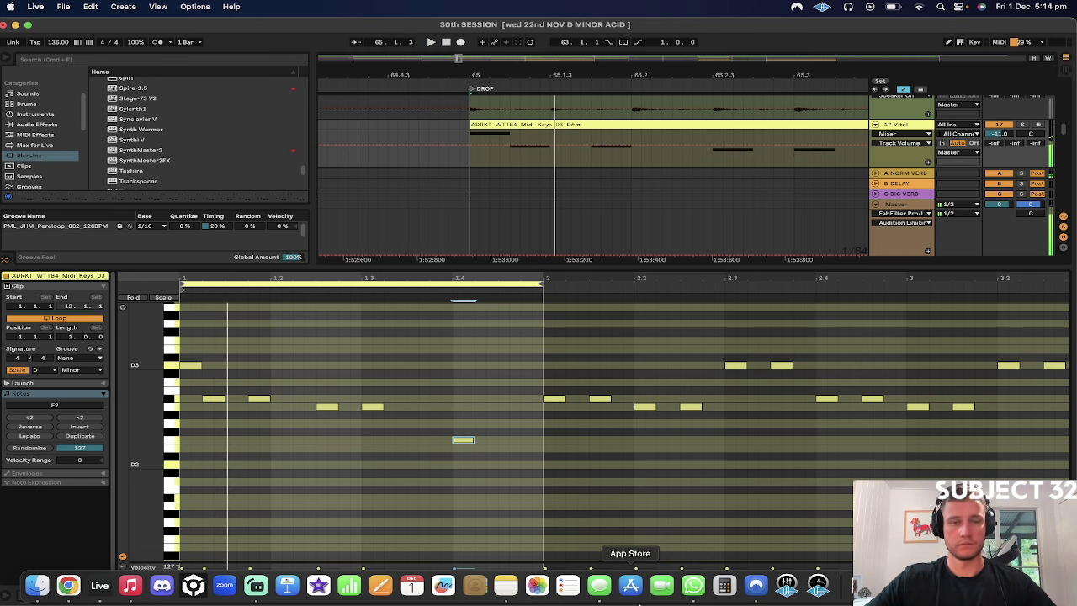
Step: Try the first bar's 1.1.4 note at C#3 and set it to C3
drag(251, 388, 285, 465)
key(Up)
key(Up)
key(Up)
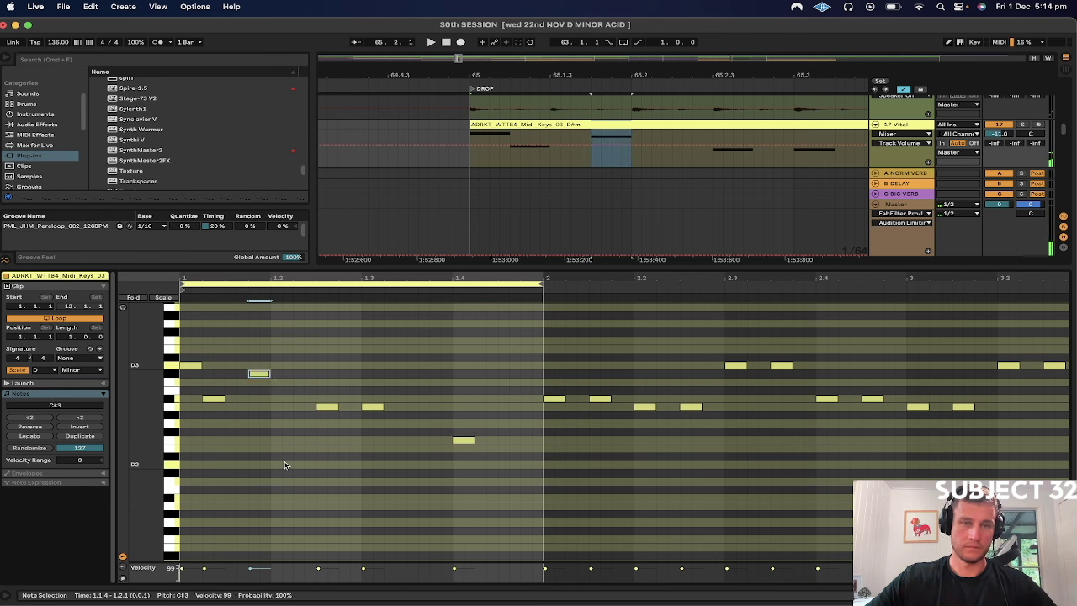
key(Down)
key(Down)
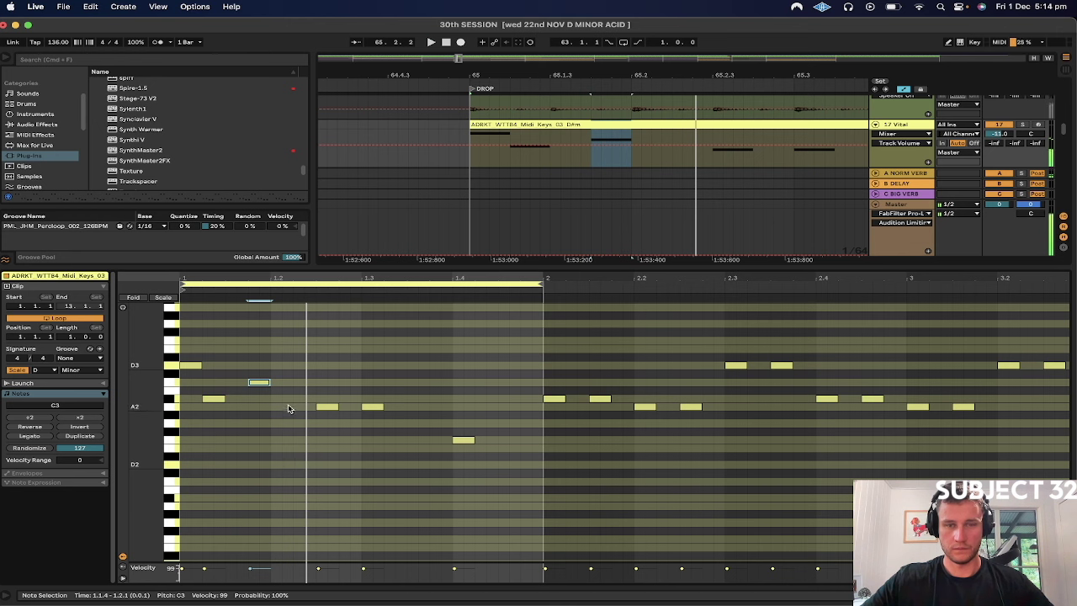
Step: Try raising the first bar's 1.1.2 note to C3, auditioning it against its original pitch
drag(301, 393, 331, 425)
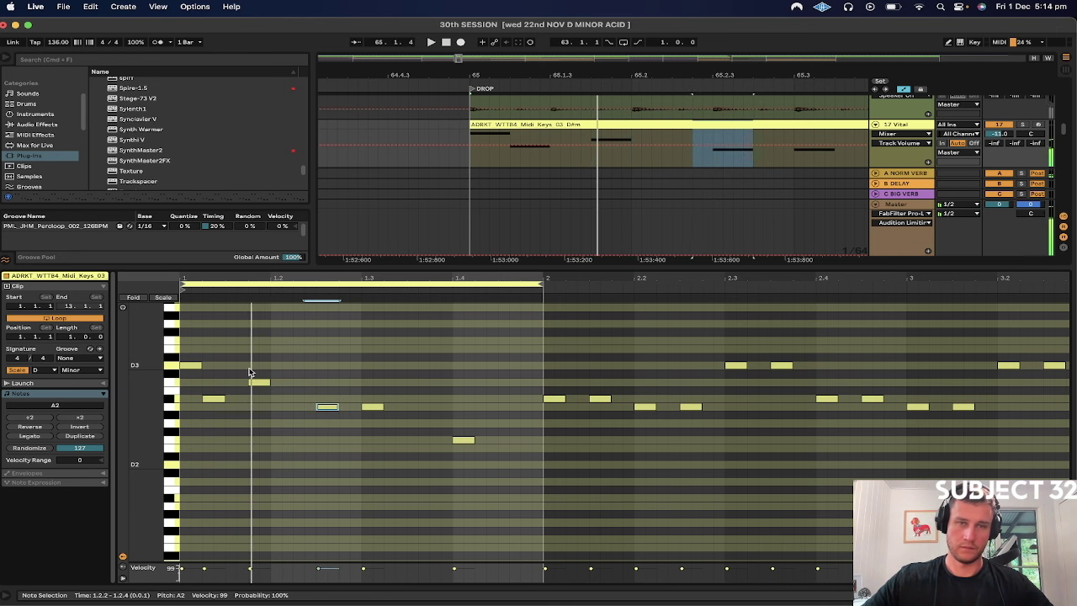
drag(249, 372, 269, 408)
key(space)
drag(195, 355, 226, 436)
key(Up)
key(Up)
key(space)
key(space)
key(Down)
key(Down)
key(space)
key(space)
key(Up)
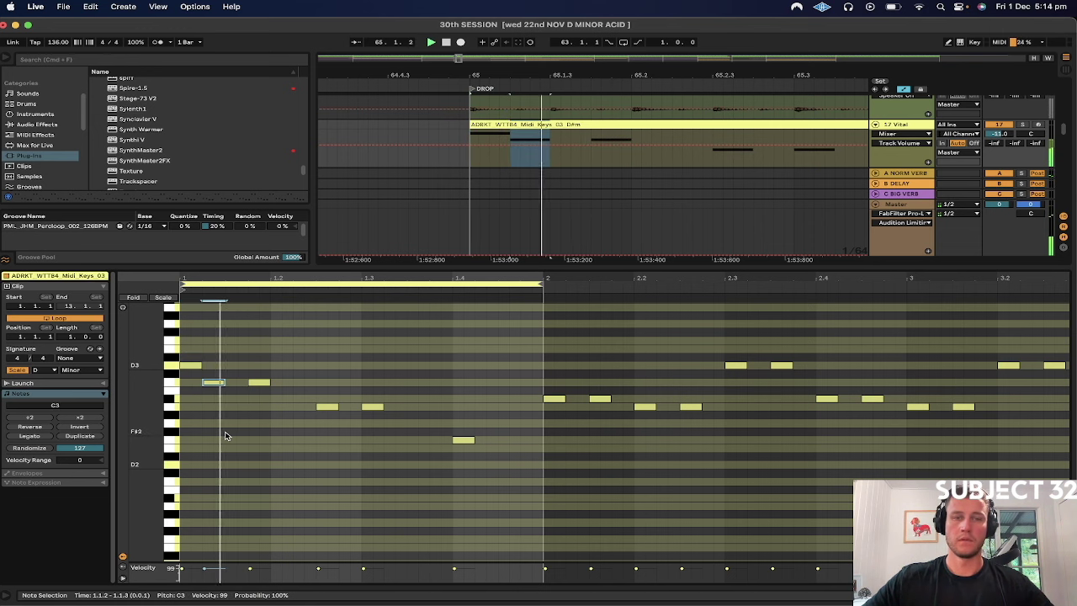
Step: Try the first bar's 1.1.4 note at B♭2 during playback, and return it to C3
drag(256, 376, 266, 433)
key(Down)
key(Down)
key(space)
key(space)
key(Up)
key(Up)
key(space)
Step: Lower the first bar's 1.1.2 note back to B♭2 and play the drop with the Vital track soloed
drag(217, 375, 217, 397)
key(Down)
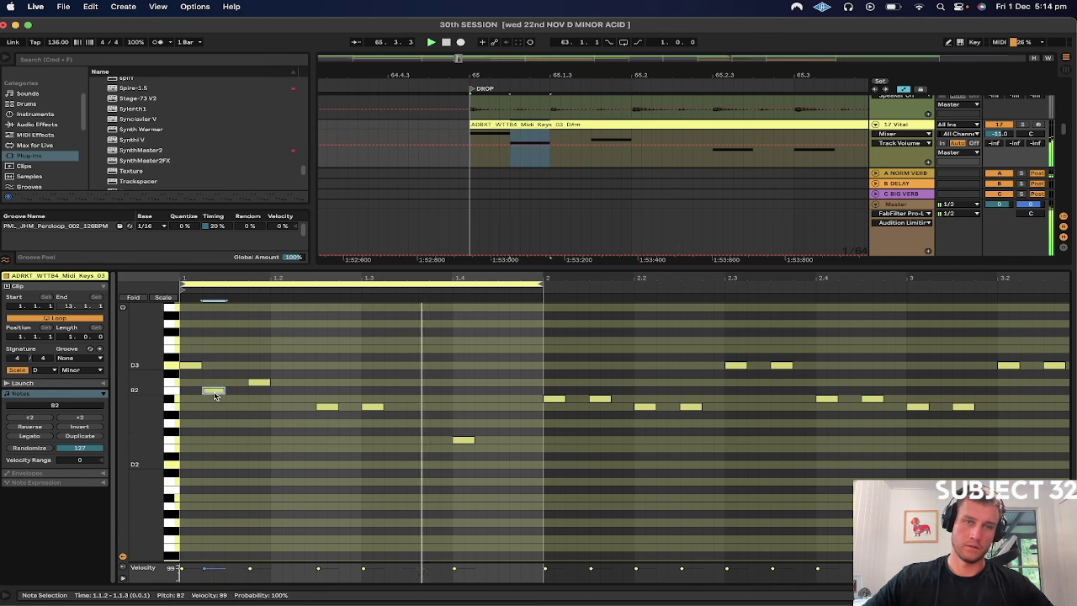
key(Down)
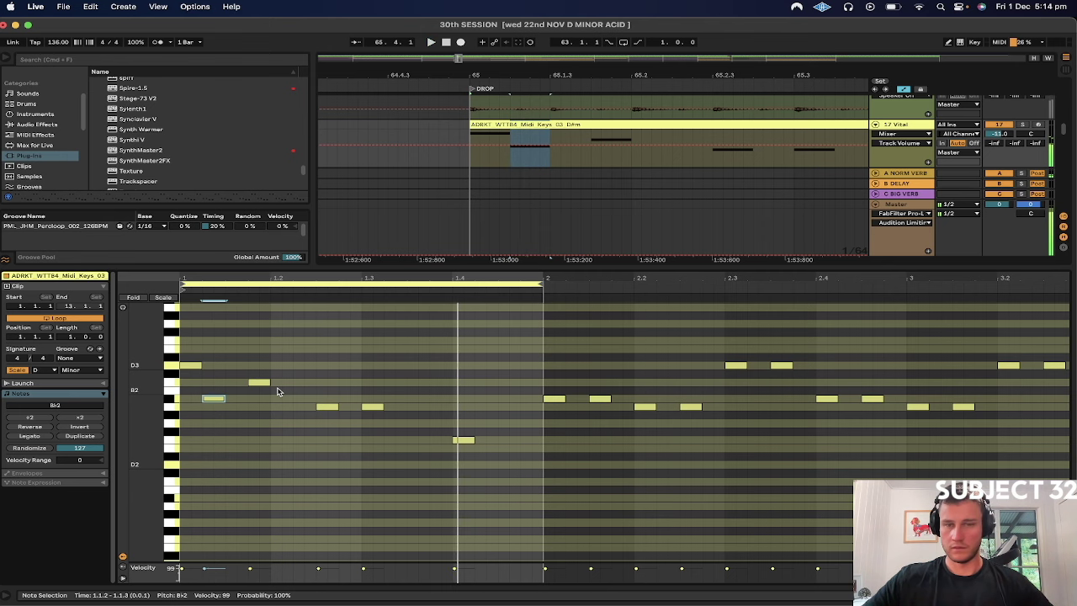
click(515, 438)
drag(697, 74, 486, 72)
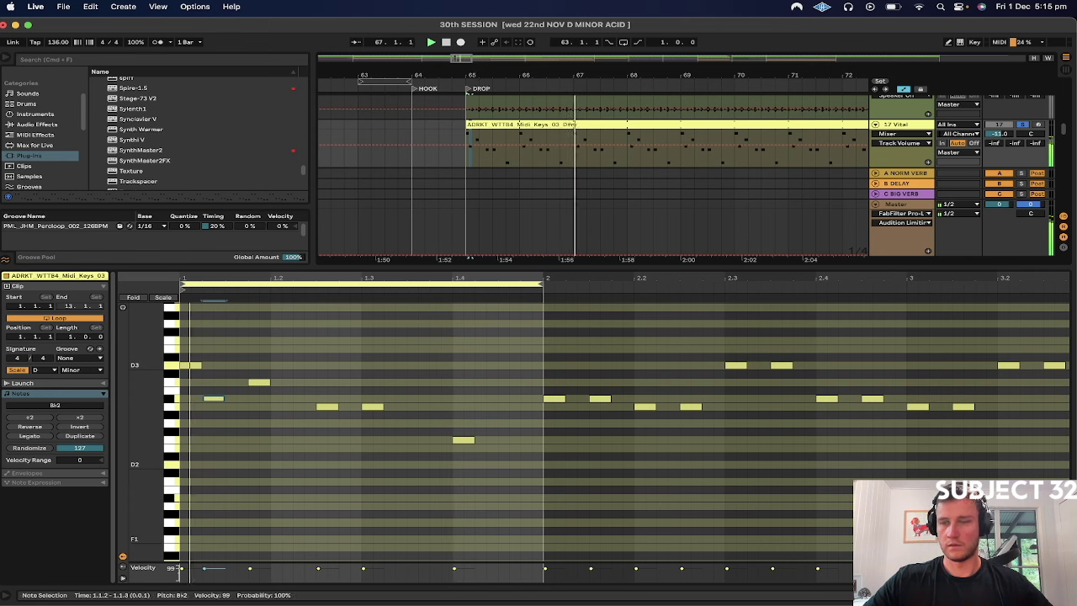
Step: Show the SUBJECT 32 folder in the browser and collapse its TechnoBank 4 and ABLETON WAVETABLE PRESETS folders
key(shift+Tab)
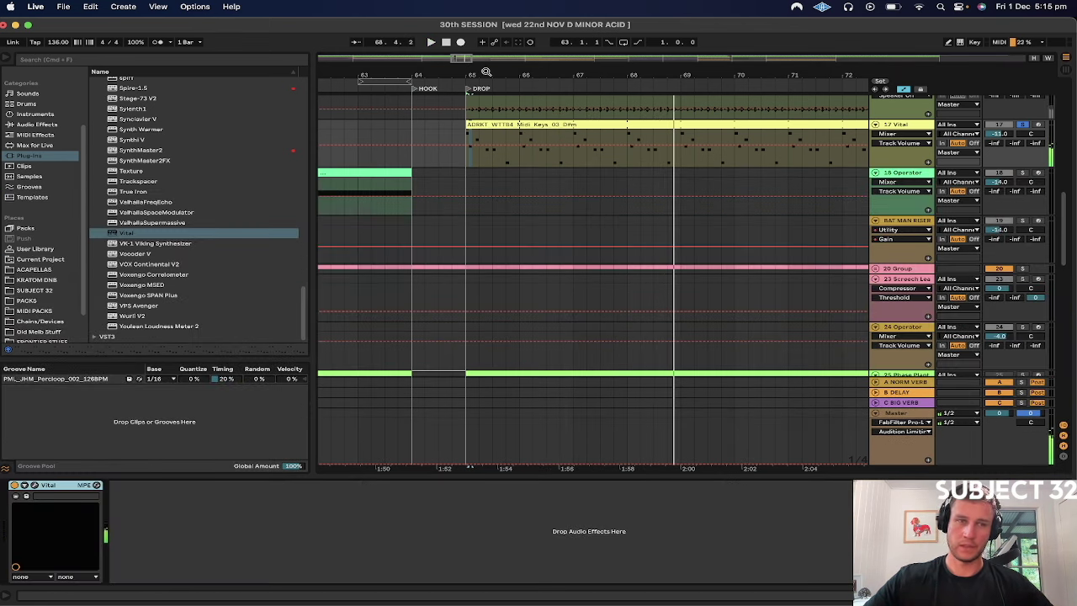
click(33, 291)
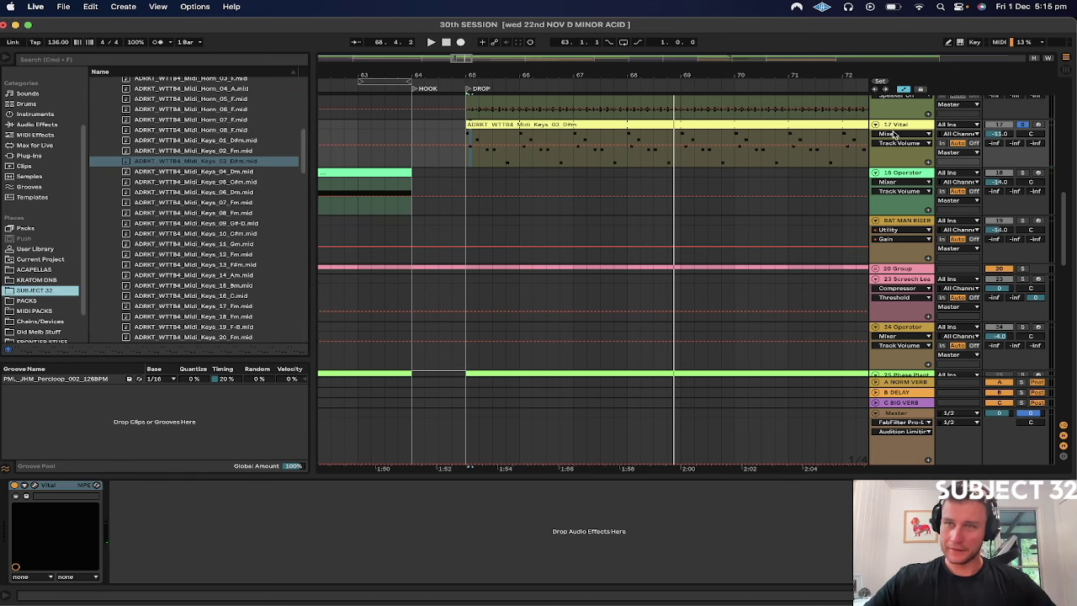
scroll(257, 193, up, 15)
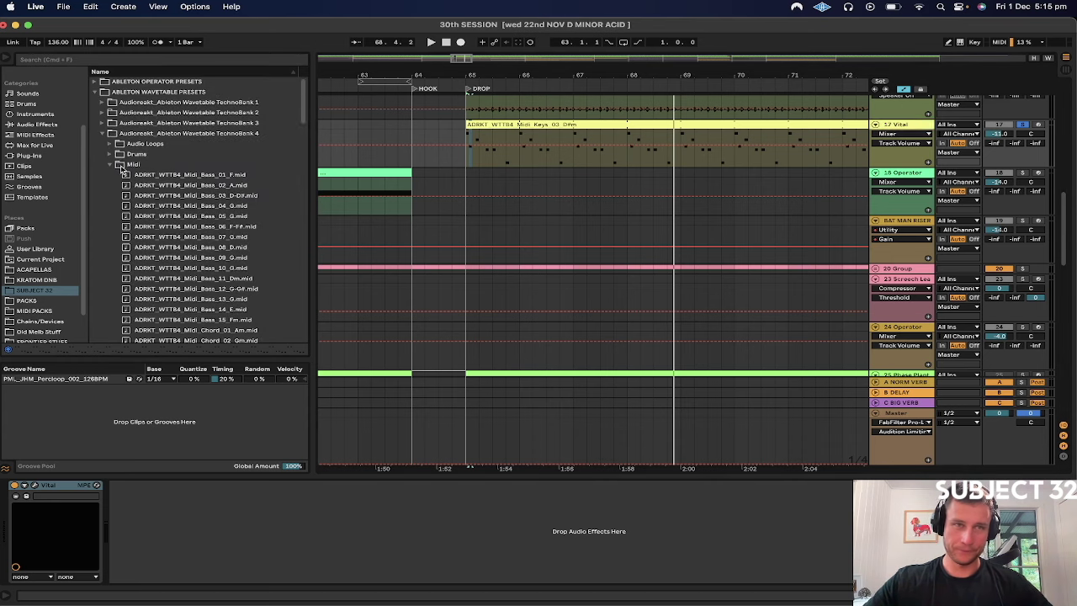
click(102, 133)
click(95, 91)
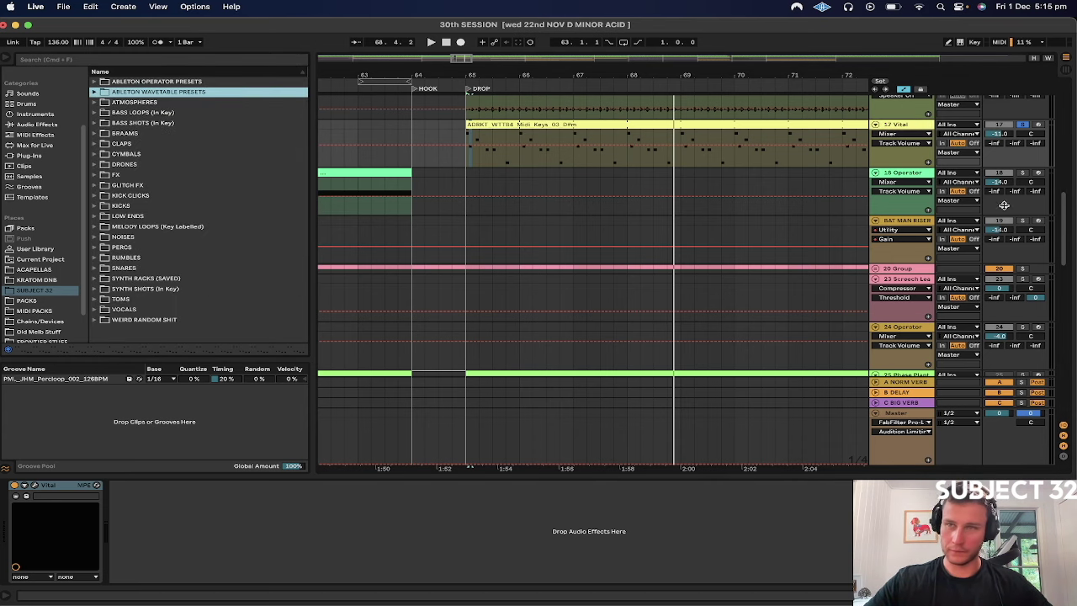
Step: Try to save the Vital track in the SYNTH RACKS (SAVED) folder and look through the folder's contents
click(913, 124)
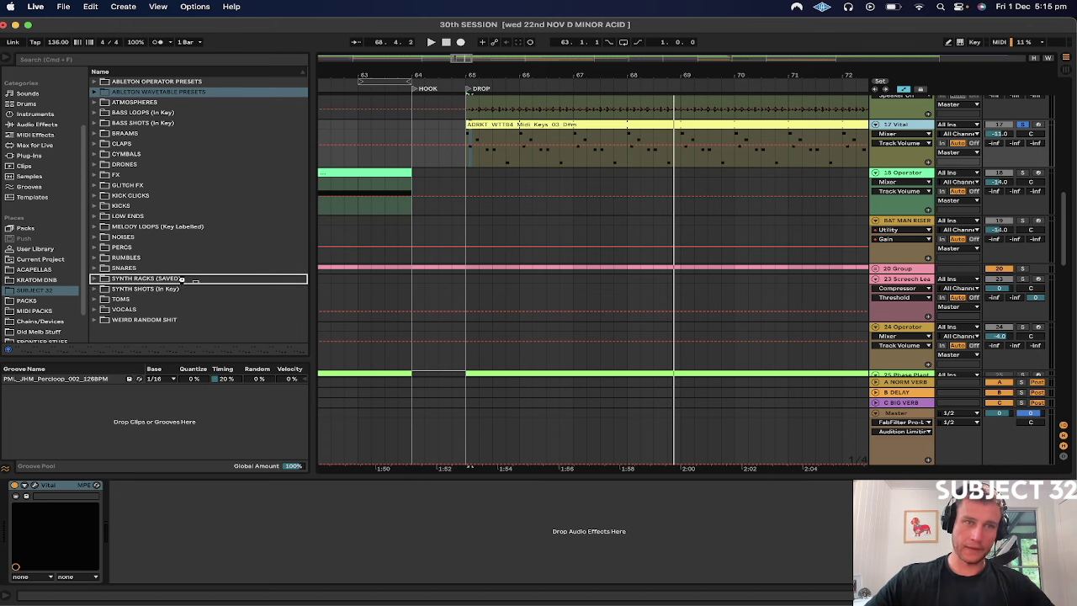
drag(182, 279, 183, 282)
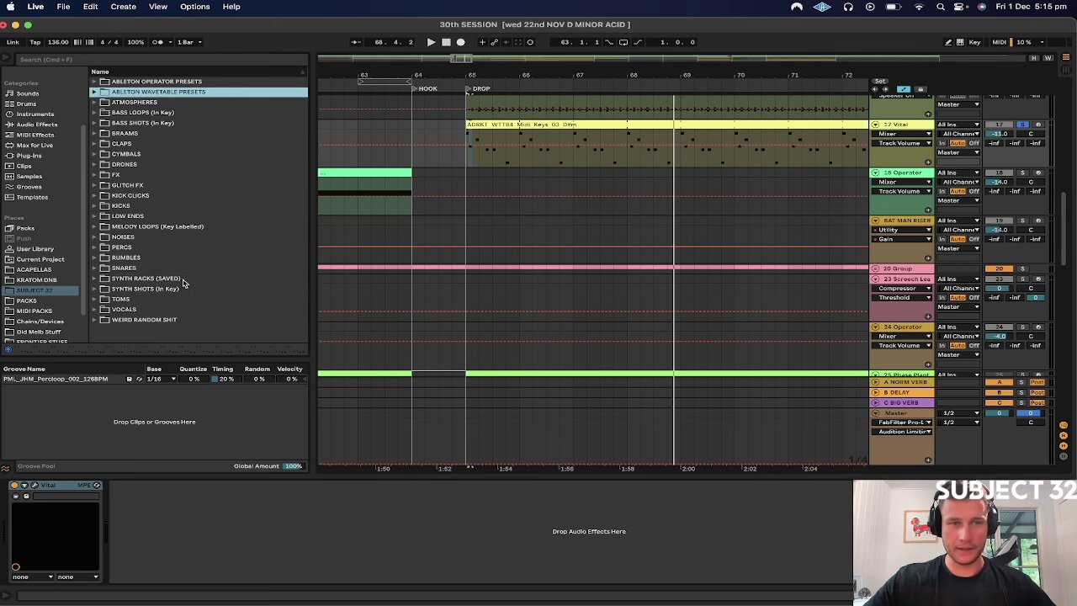
click(94, 279)
scroll(105, 286, down, 5)
scroll(109, 290, down, 4)
scroll(109, 290, up, 10)
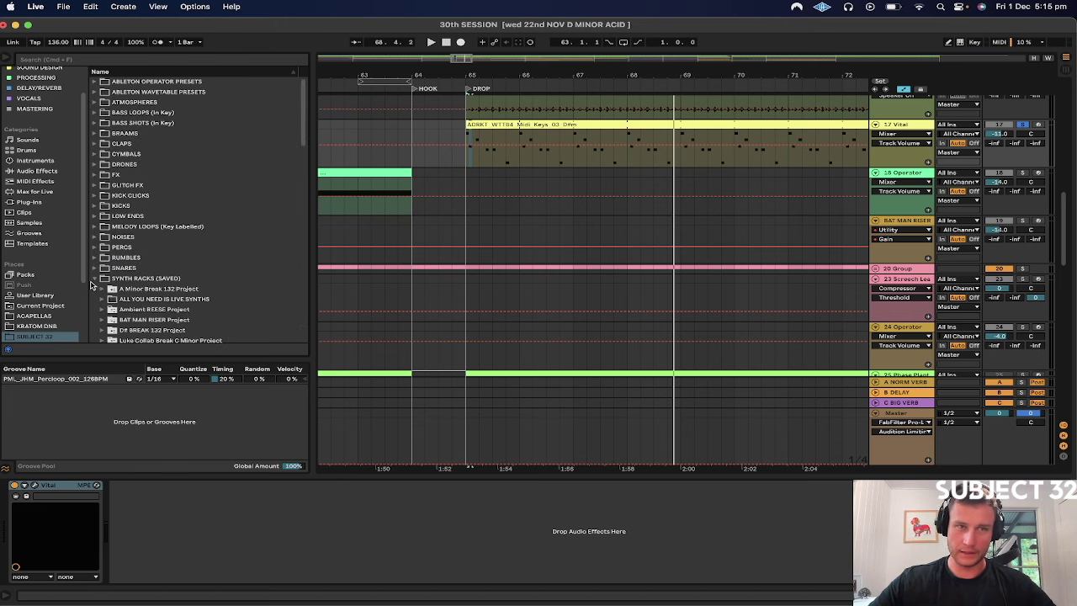
click(93, 278)
Step: Play the drop from bar 65 and raise the Keys_03 clip's 1.4.1 note to G2
click(468, 160)
key(space)
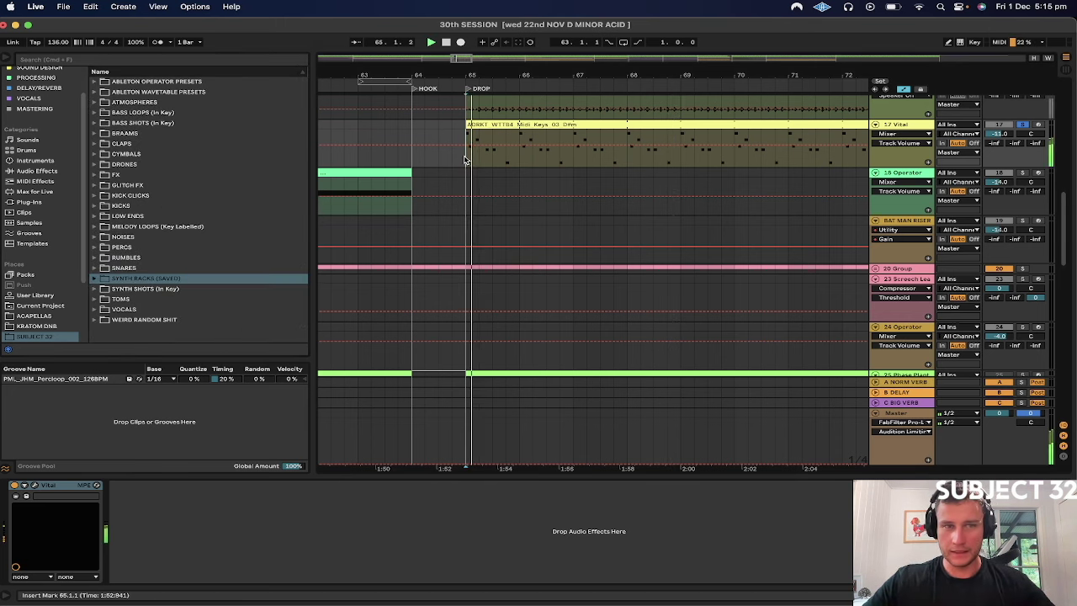
key(space)
key(space)
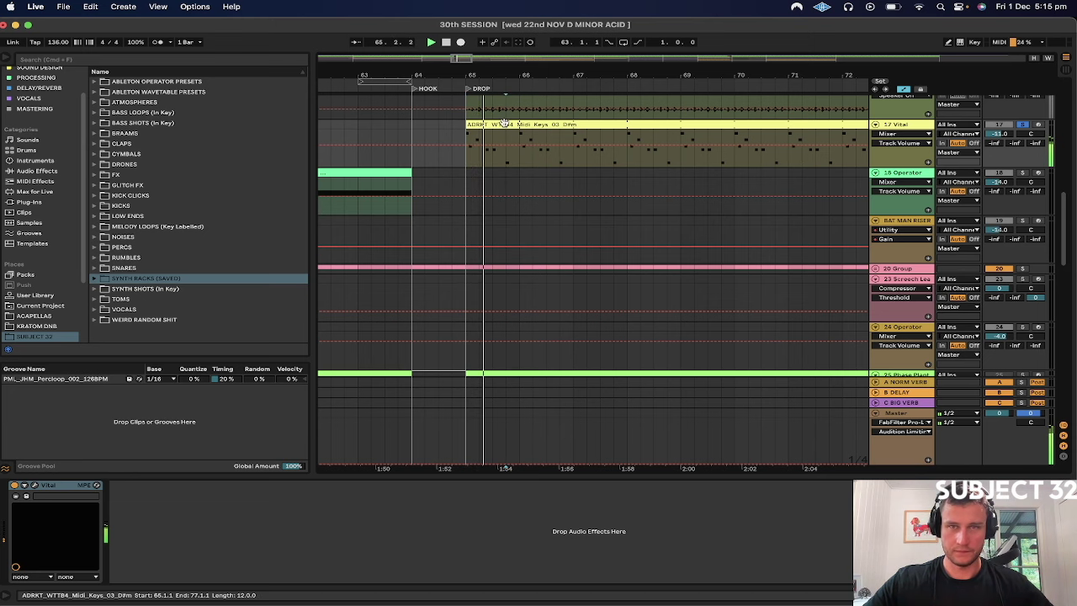
double_click(502, 124)
drag(867, 440, 867, 447)
key(Up)
key(Up)
key(Up)
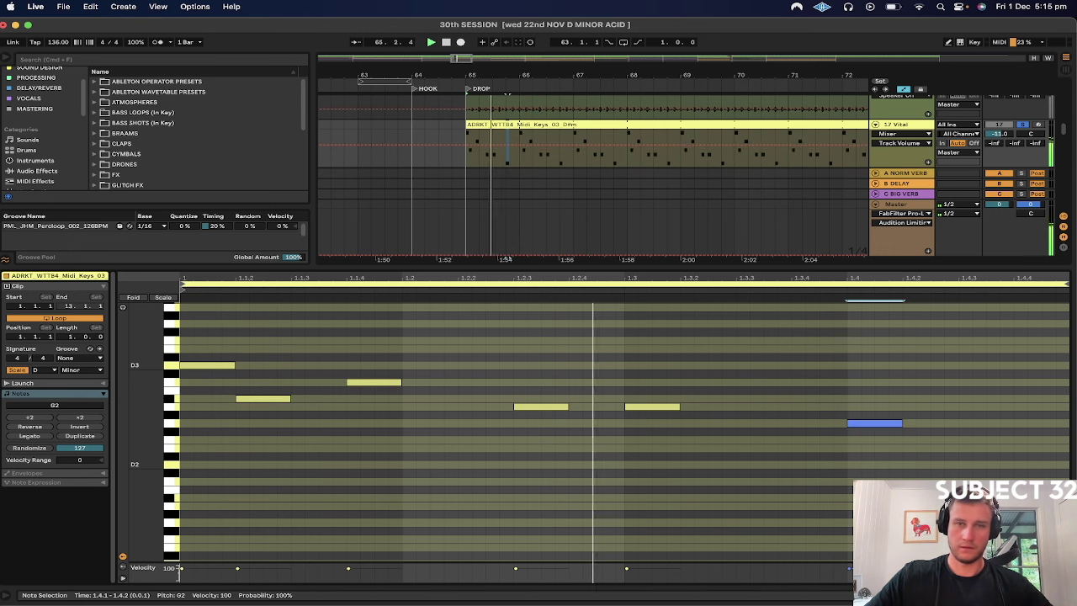
key(space)
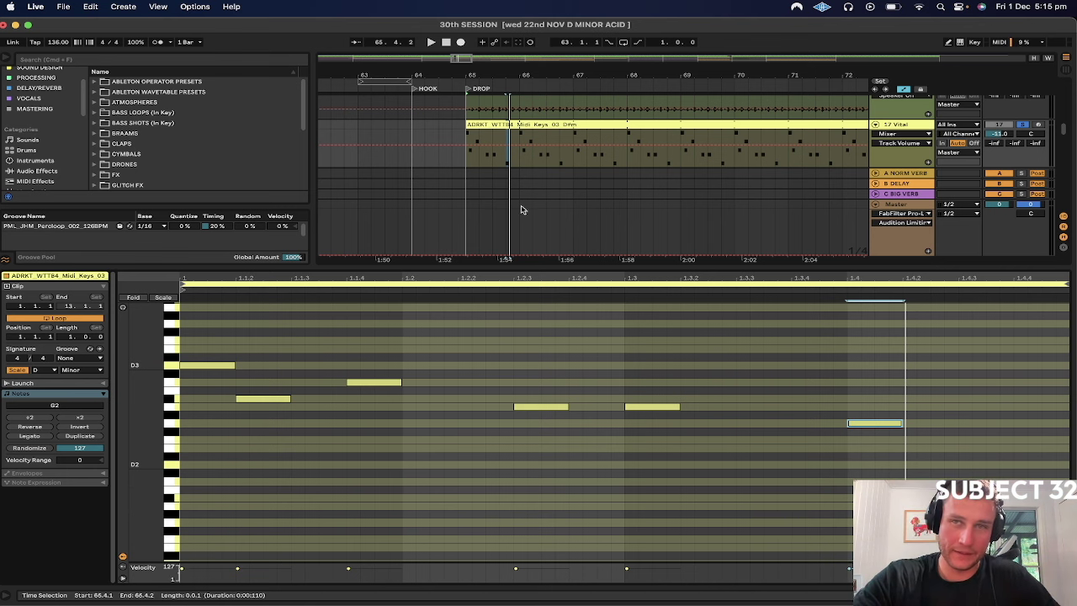
Step: Replay the drop and try shifting the C3 note from 1.1.4 to 1.2.1
click(463, 135)
key(space)
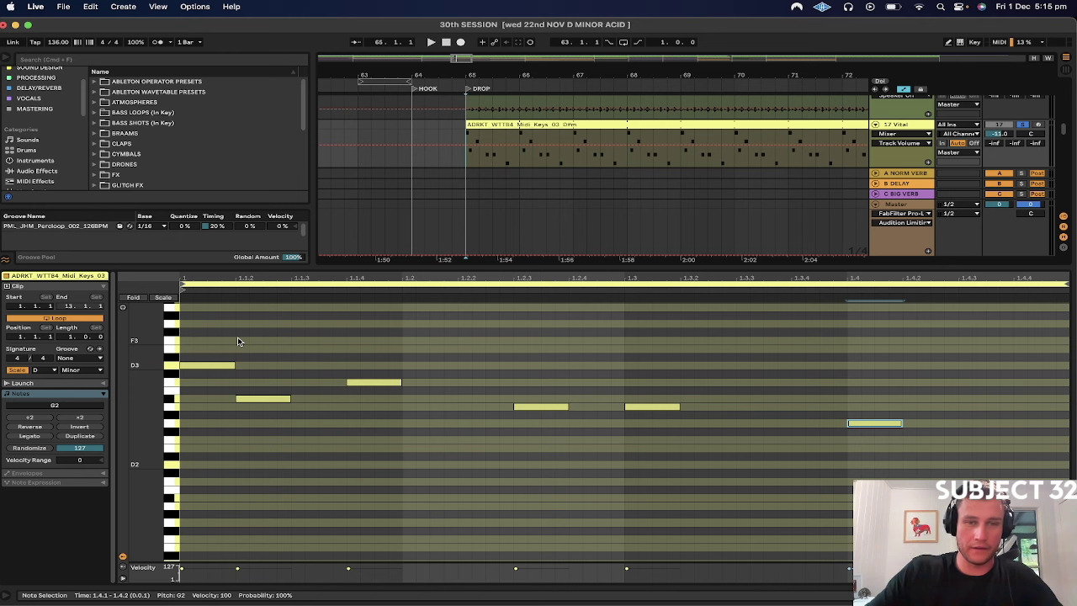
key(space)
drag(370, 382, 384, 382)
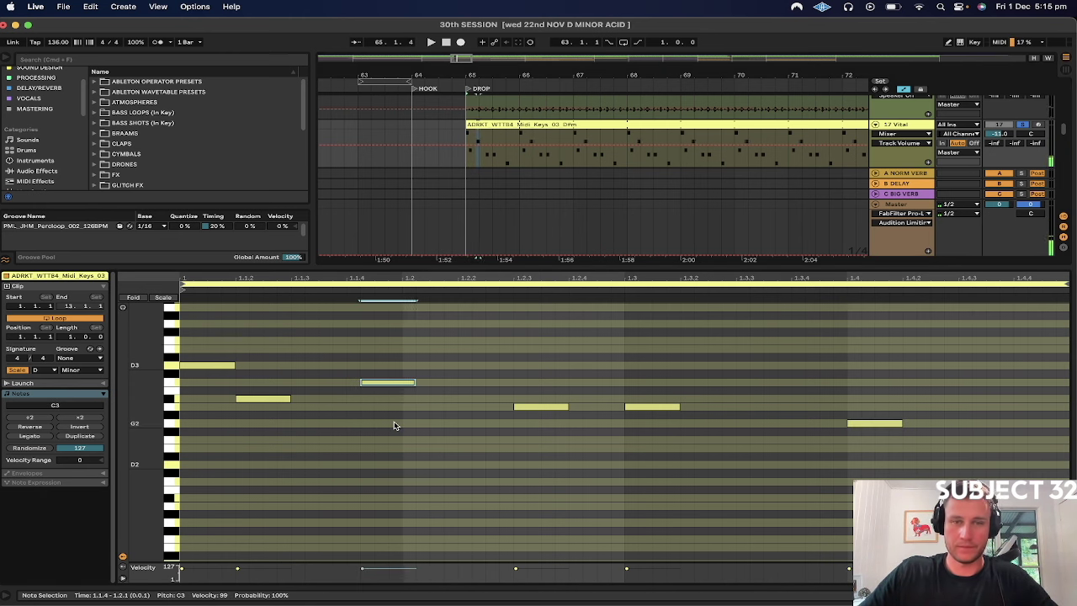
key(space)
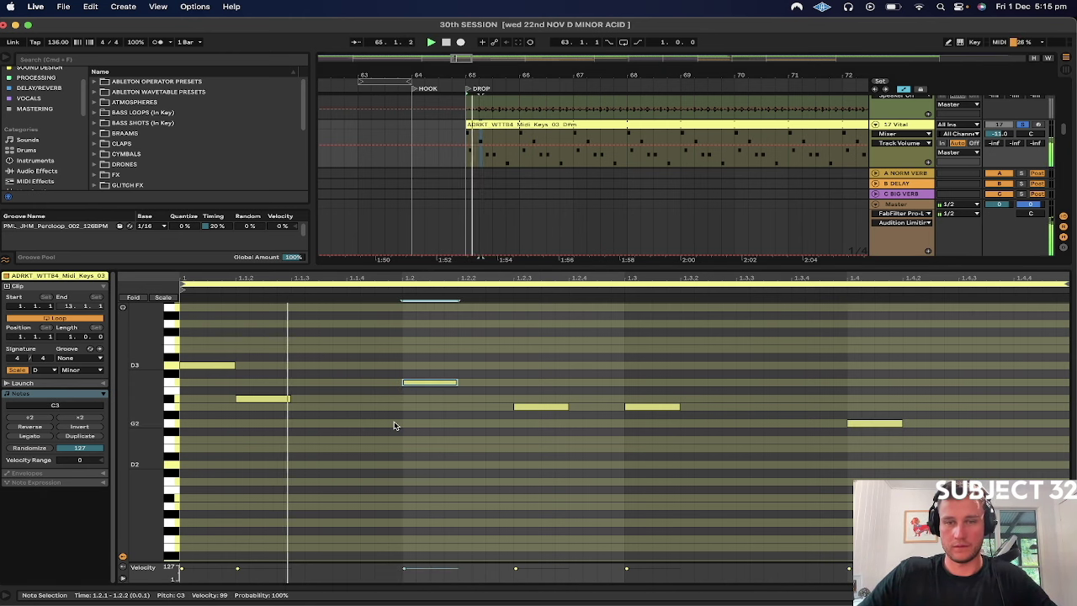
Step: Lower the C3 note at 1.2.1 to B♭2 and shift it back to 1.1.4
key(Down)
key(Left)
key(Left)
key(Left)
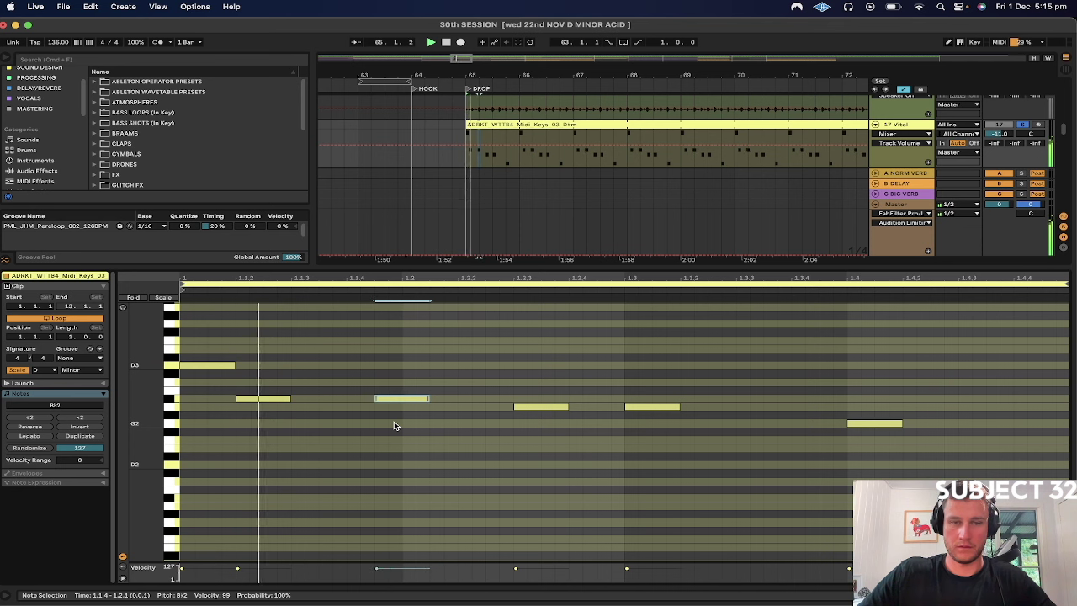
key(Left)
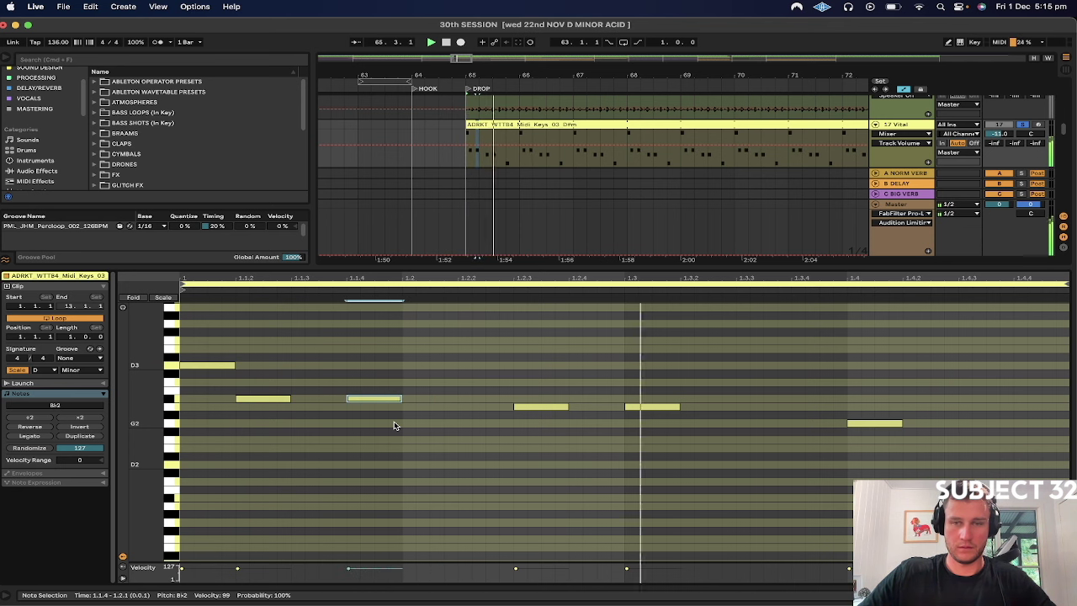
Step: Raise the first bar's 1.4.1 note to B♭2
click(894, 423)
key(Down)
key(Up)
key(Up)
key(Up)
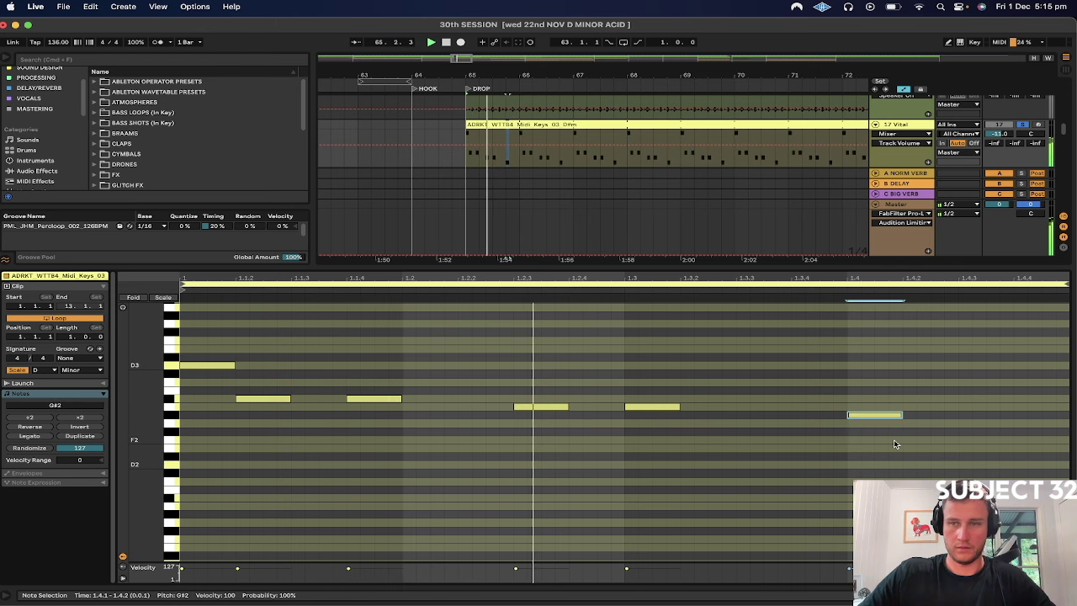
key(Up)
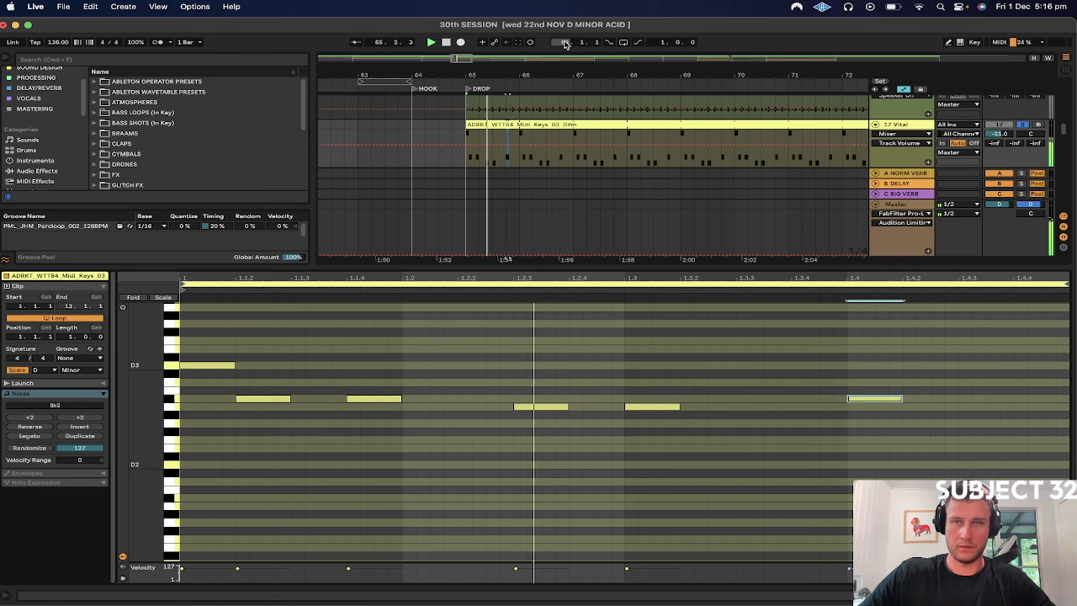
Step: Unsolo the Vital track and play the drop from bar 65 with the full mix
drag(598, 74, 409, 70)
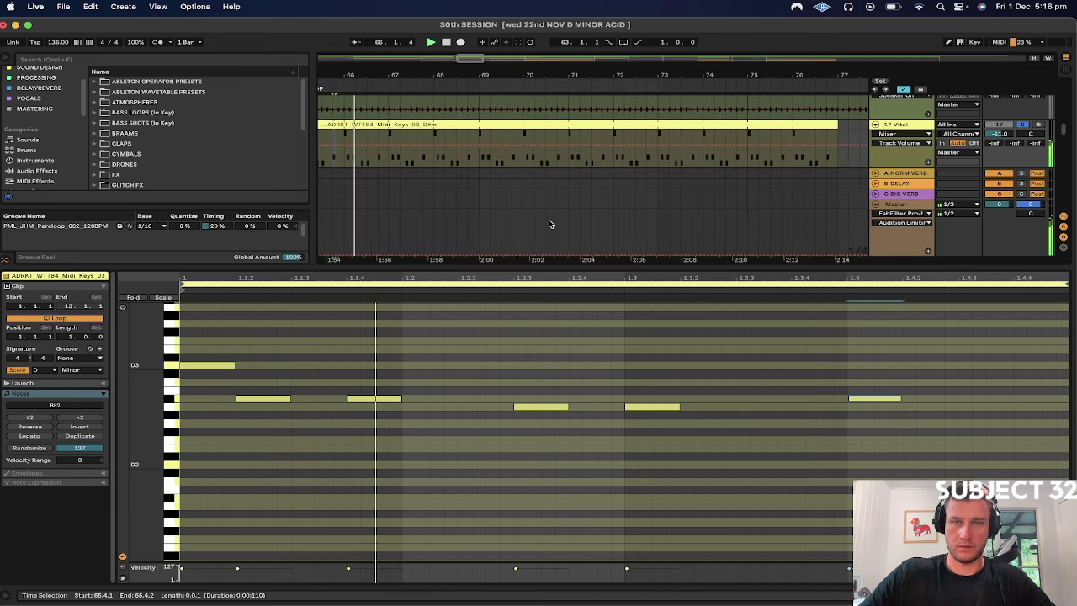
click(1023, 122)
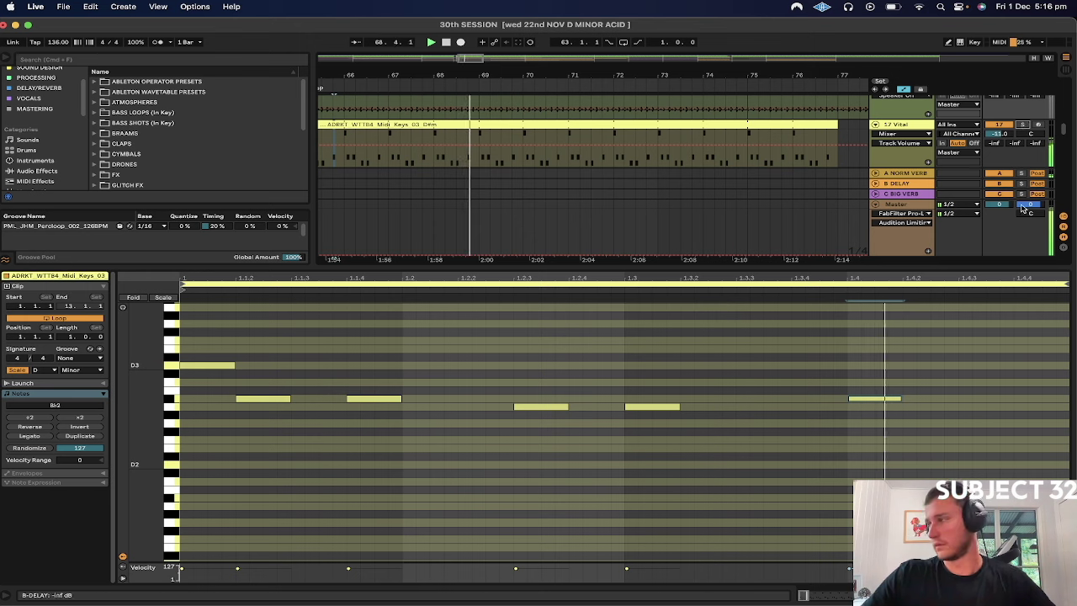
key(space)
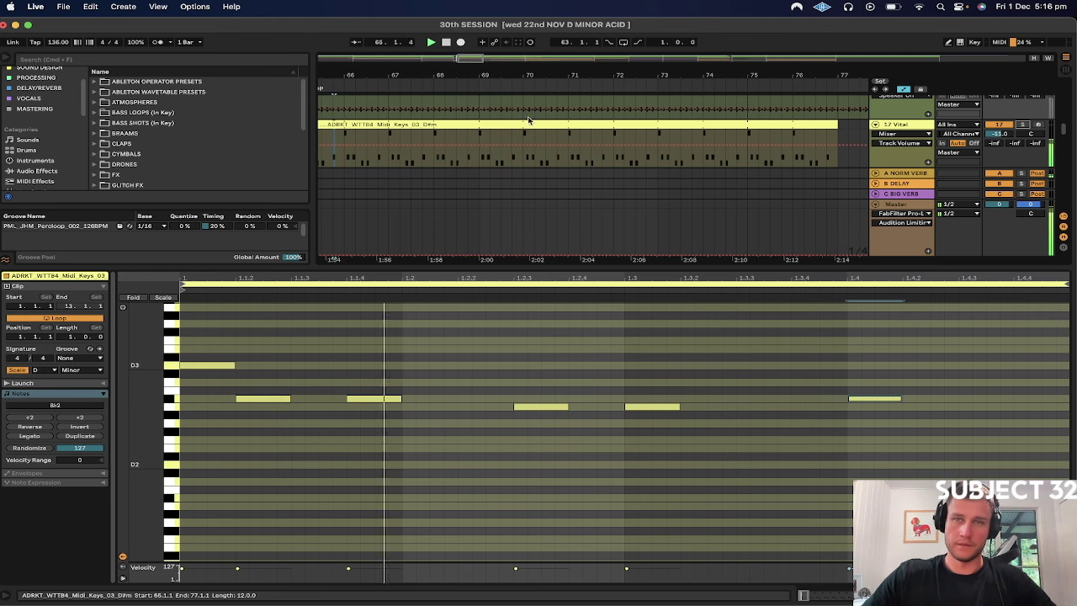
drag(529, 70, 679, 73)
key(space)
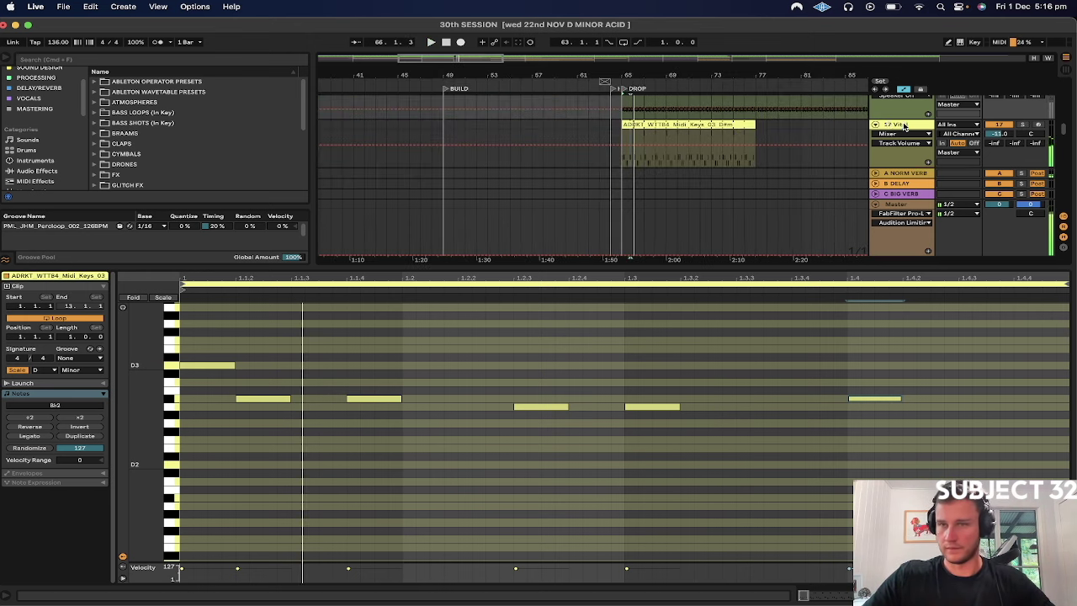
Step: Open the Vital synth's window and audition the presets following SY - Circus, from SY - Fantasy through SBS - Monster
double_click(903, 126)
click(33, 486)
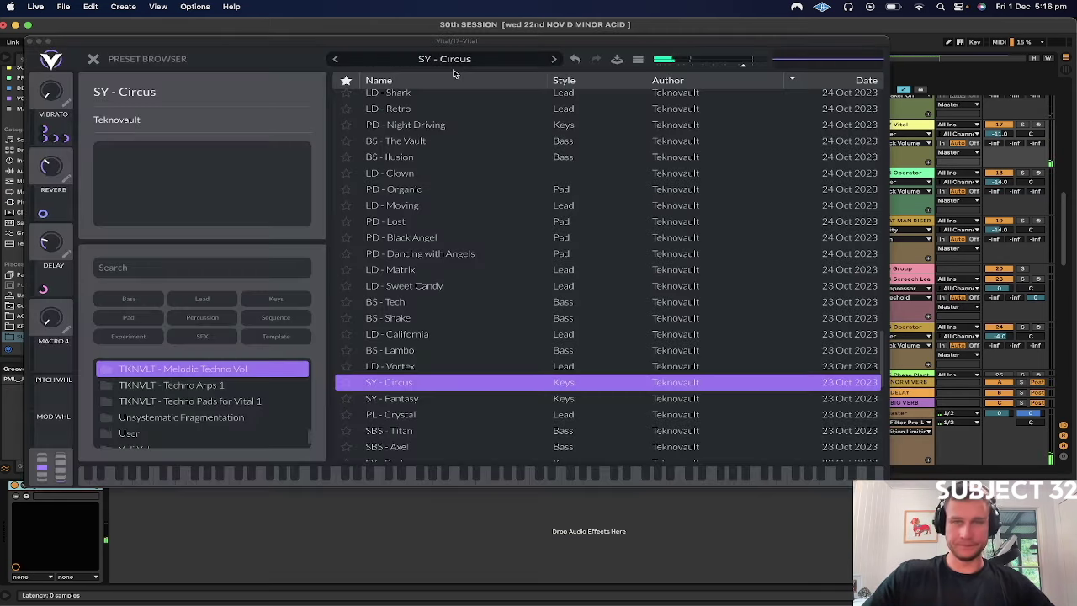
click(552, 60)
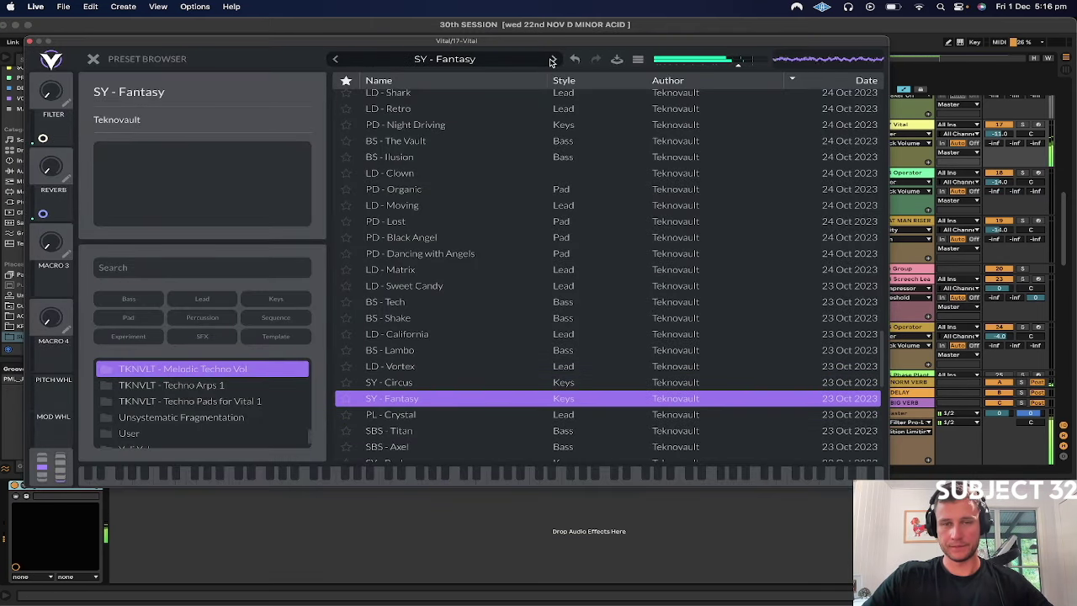
click(553, 60)
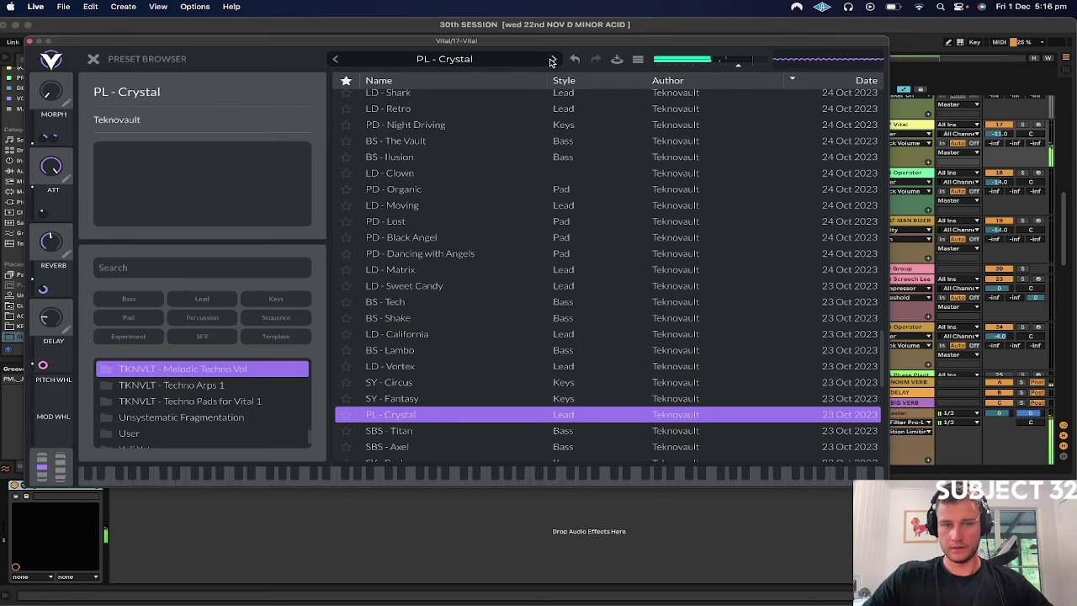
click(553, 60)
click(553, 59)
click(553, 60)
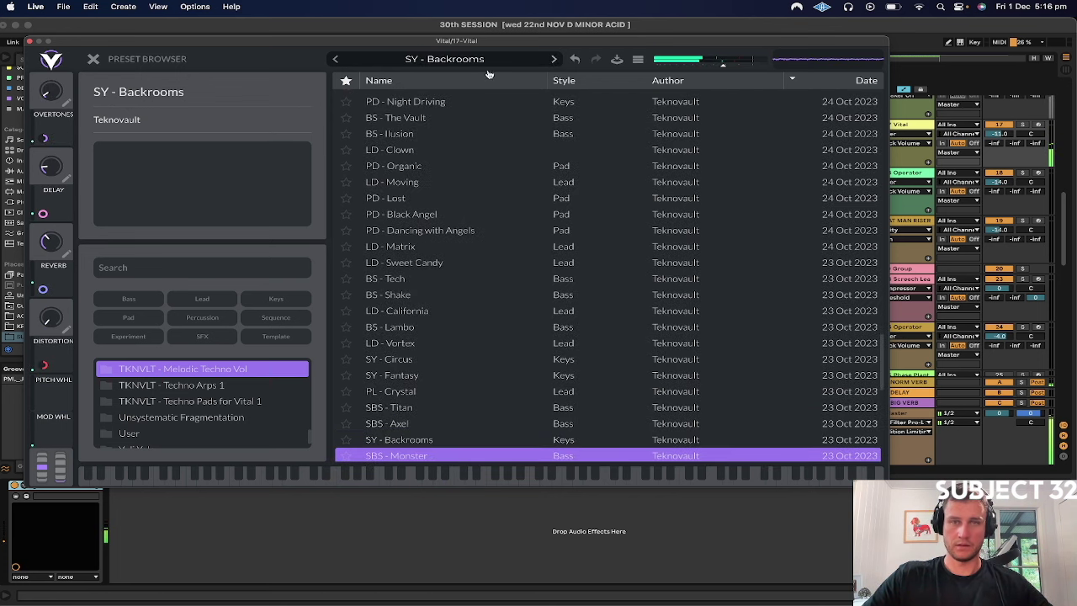
click(553, 59)
Step: Try the PL - Spartan preset and load PL - Falling in Vital
scroll(385, 233, down, 5)
click(391, 421)
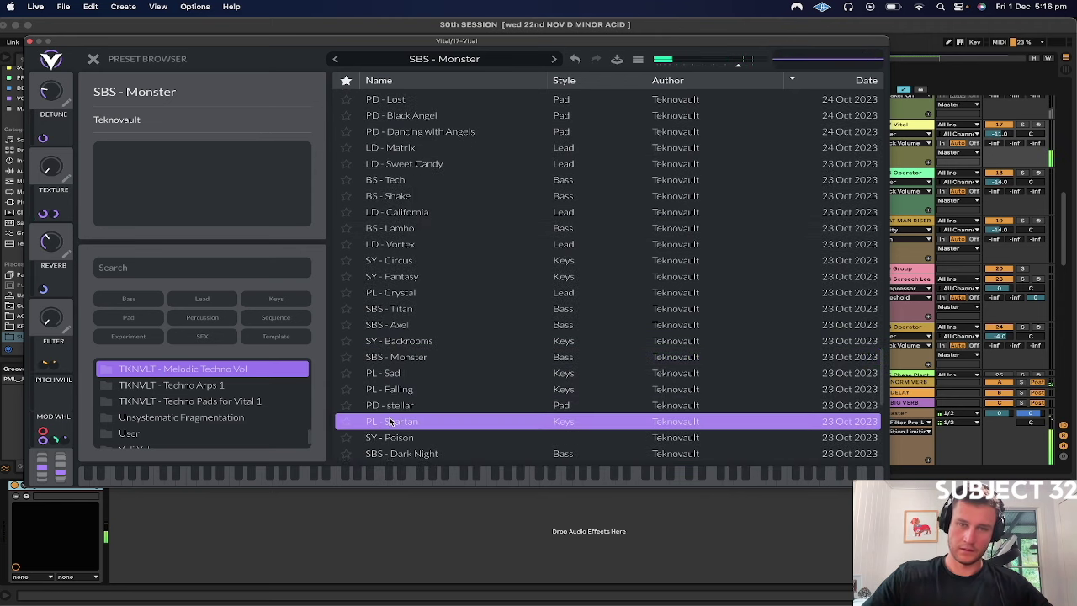
click(390, 388)
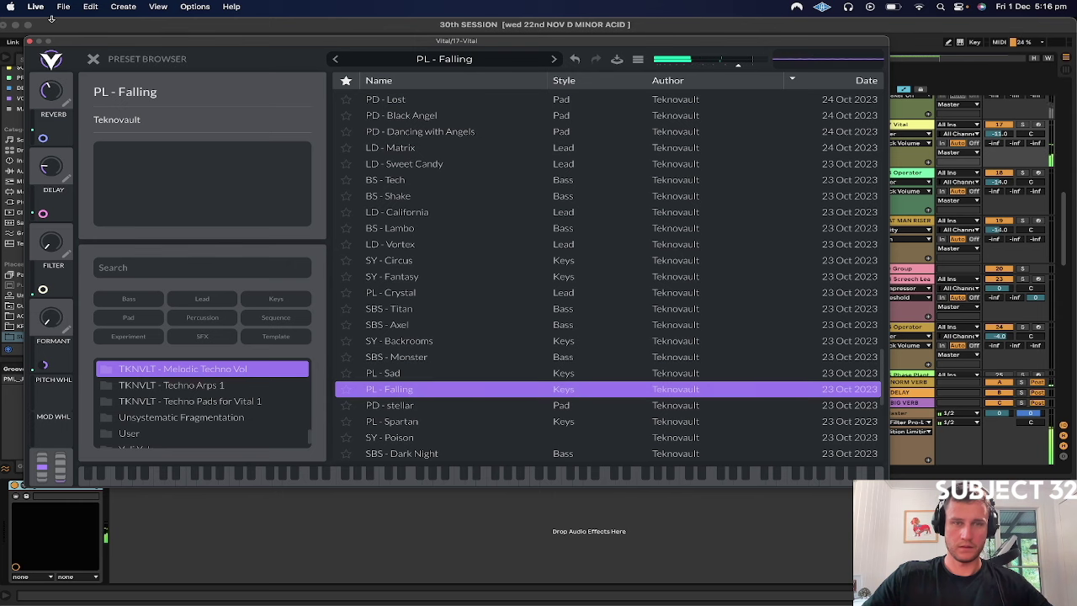
Step: Close the Vital synth's window, solo the 303 RIFF track and play its riff from bar 65
click(28, 41)
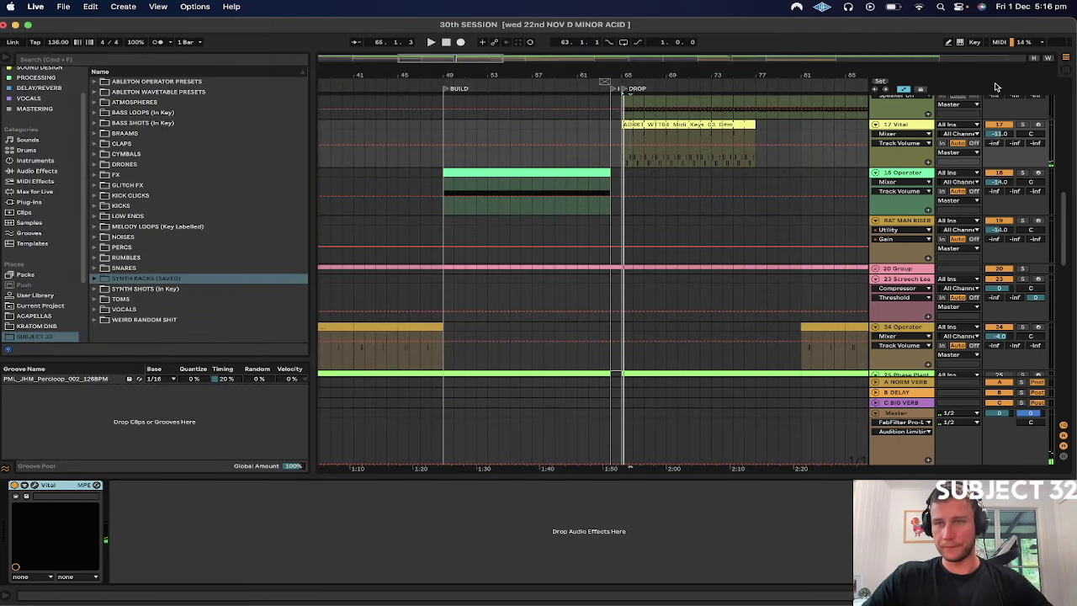
scroll(1003, 128, up, 5)
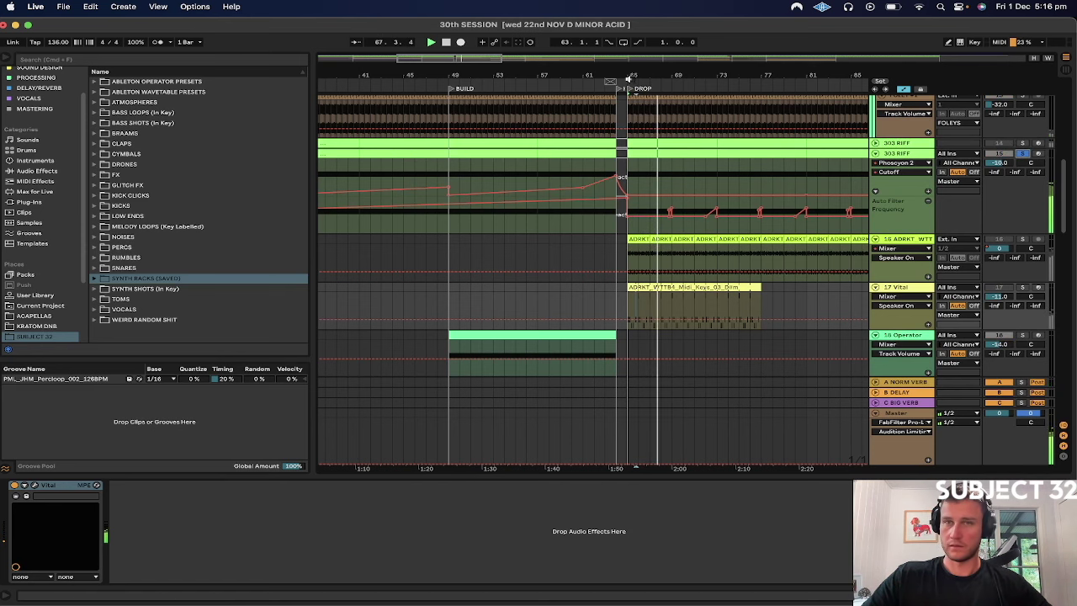
drag(649, 74, 649, 93)
click(616, 157)
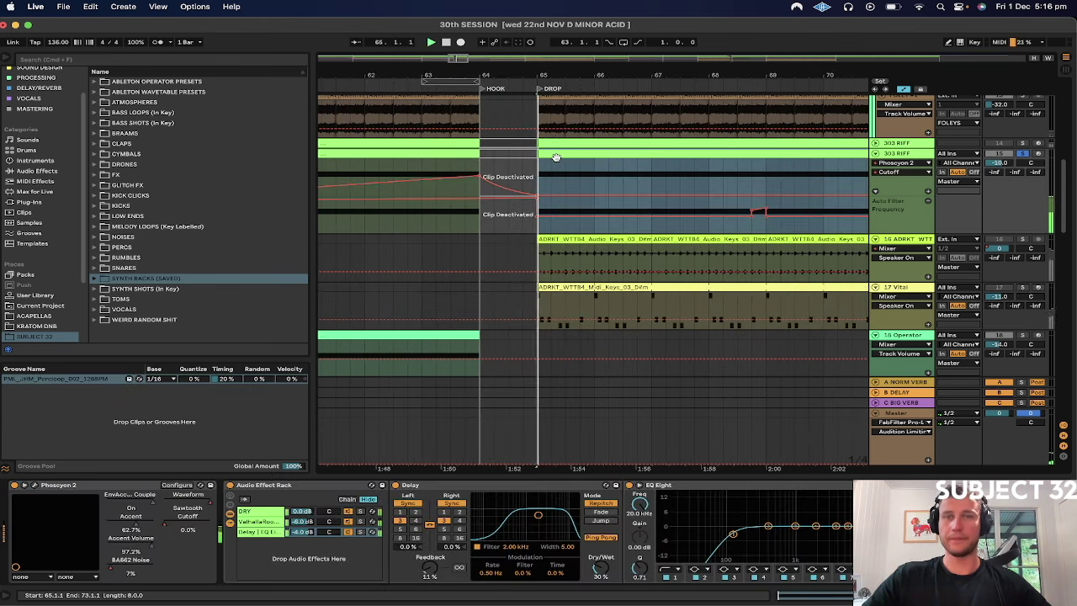
mouse_move(565, 87)
mouse_down()
mouse_move(565, 108)
mouse_move(565, 80)
mouse_up()
key(space)
key(space)
key(space)
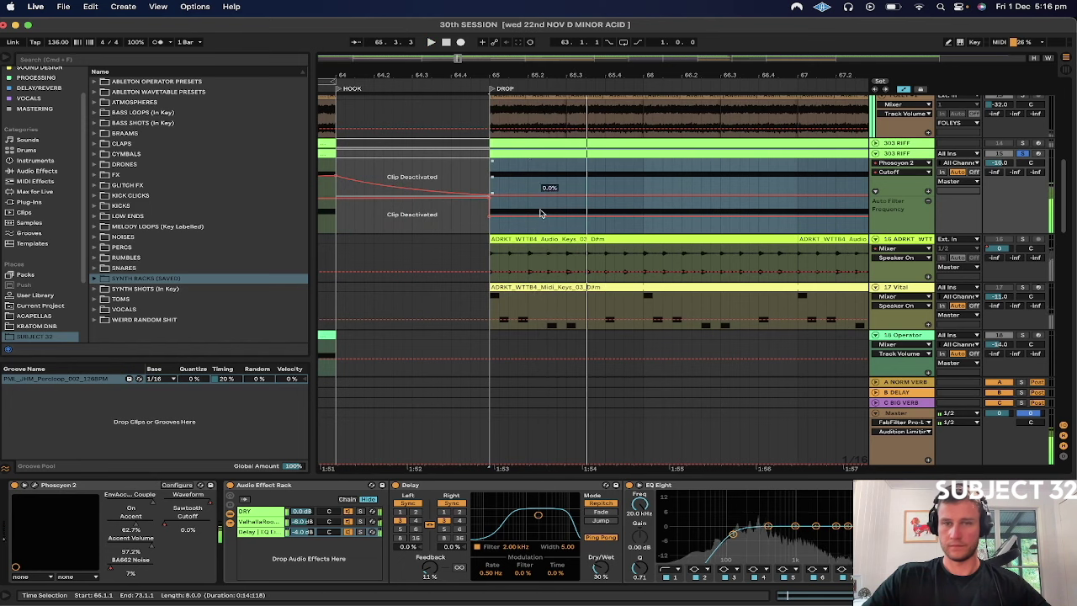
click(552, 304)
key(space)
Step: Insert a MIDI track below the second 303 RIFF track, set its input to 303 RIFF and arm it
click(918, 155)
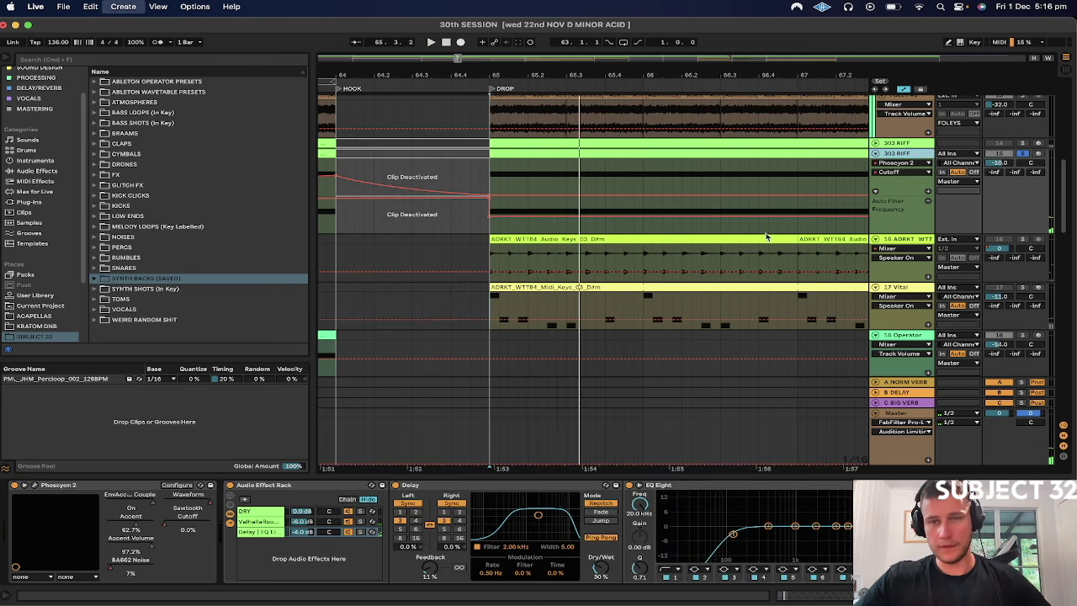
key(super+shift+t)
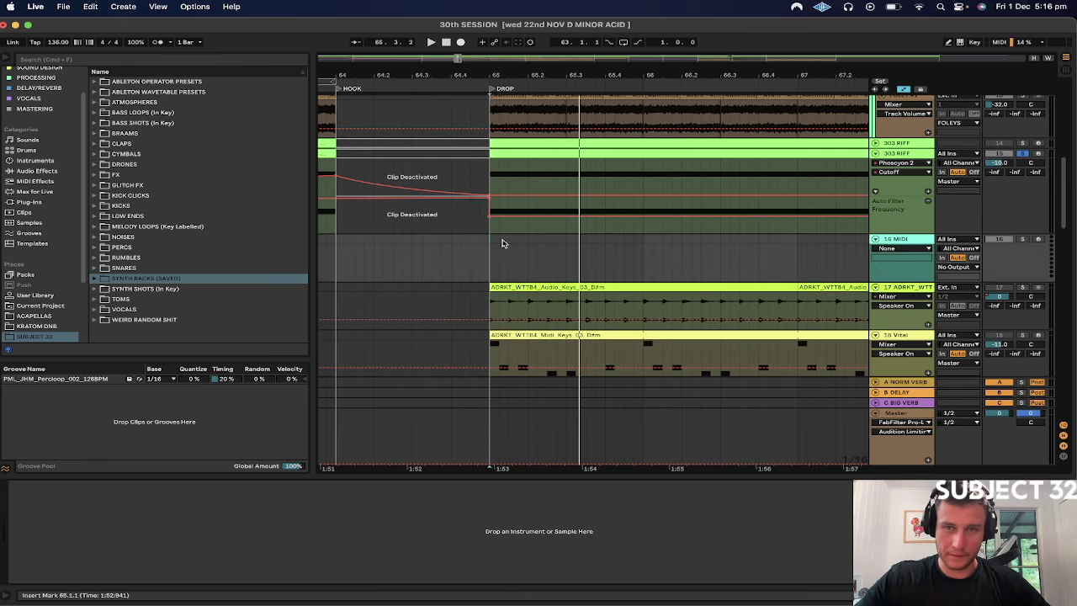
click(947, 239)
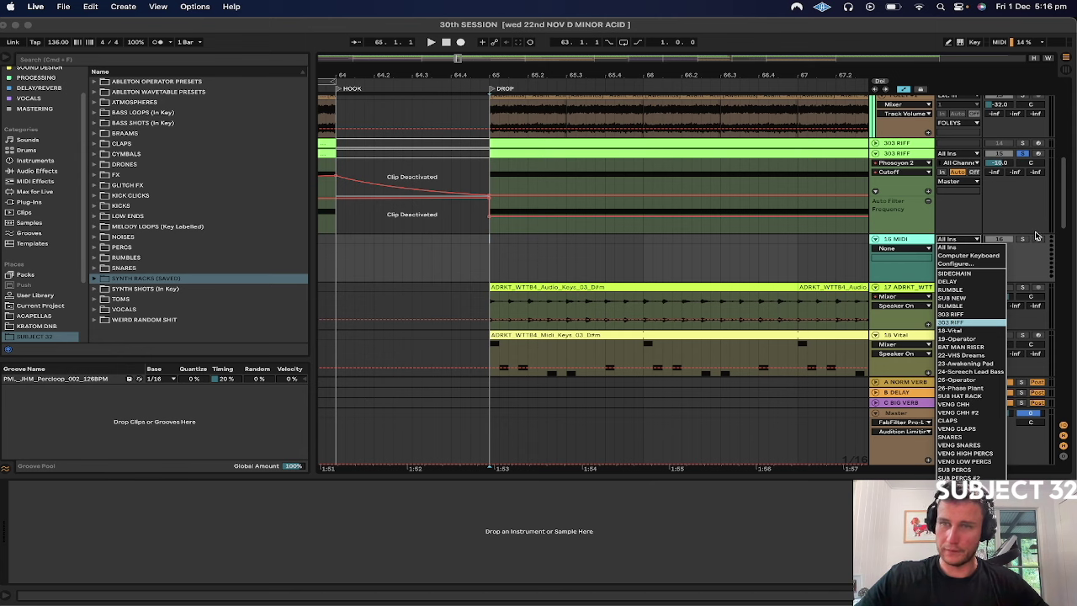
key(Return)
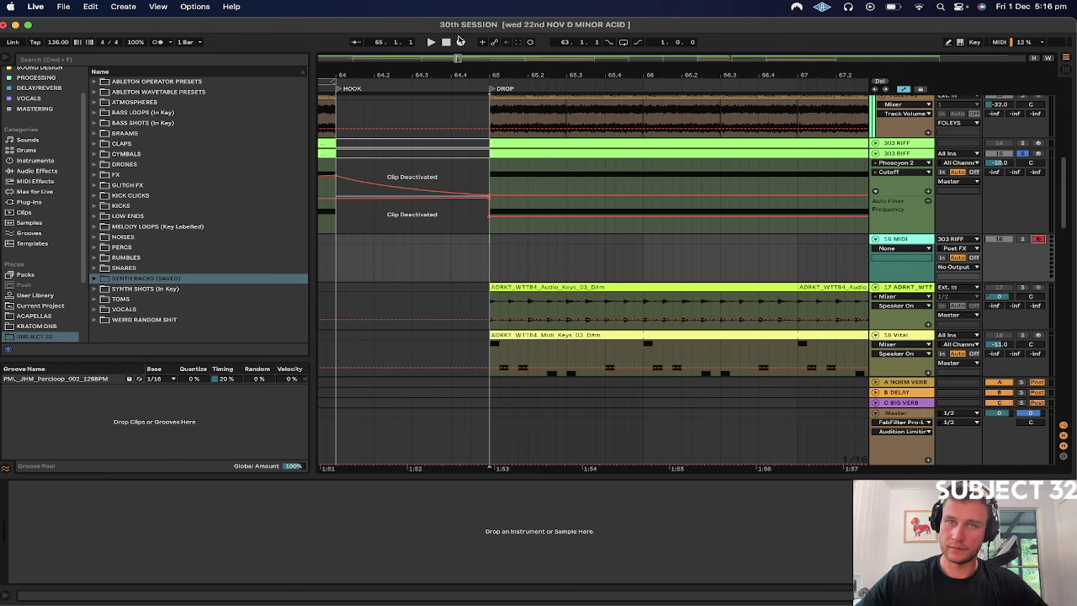
Step: Try to record the 303 riff's MIDI output from bar 65 on the new track, and delete that track
click(486, 169)
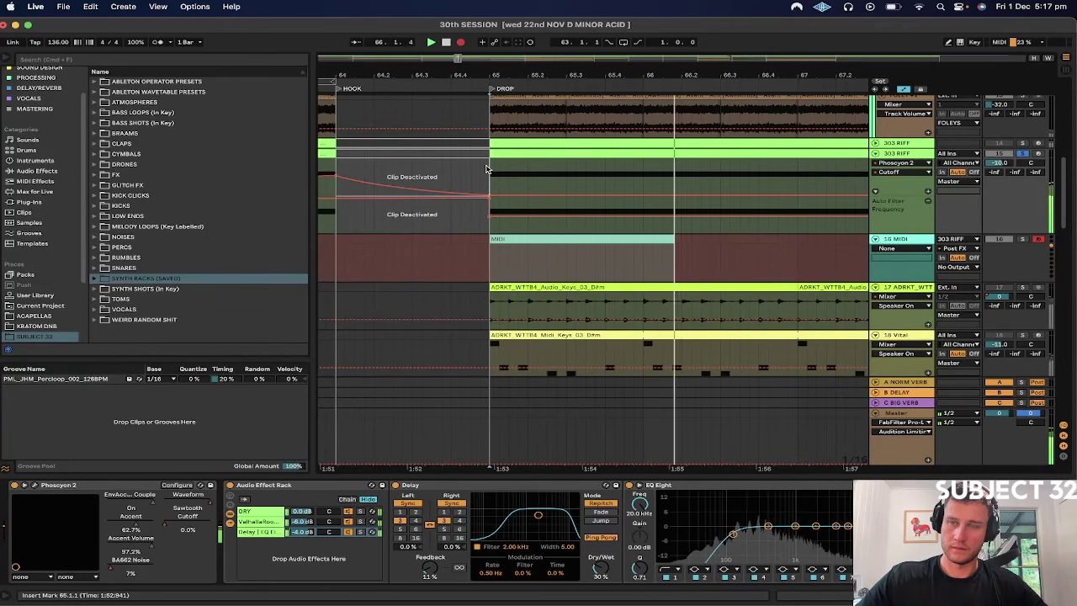
key(space)
click(633, 243)
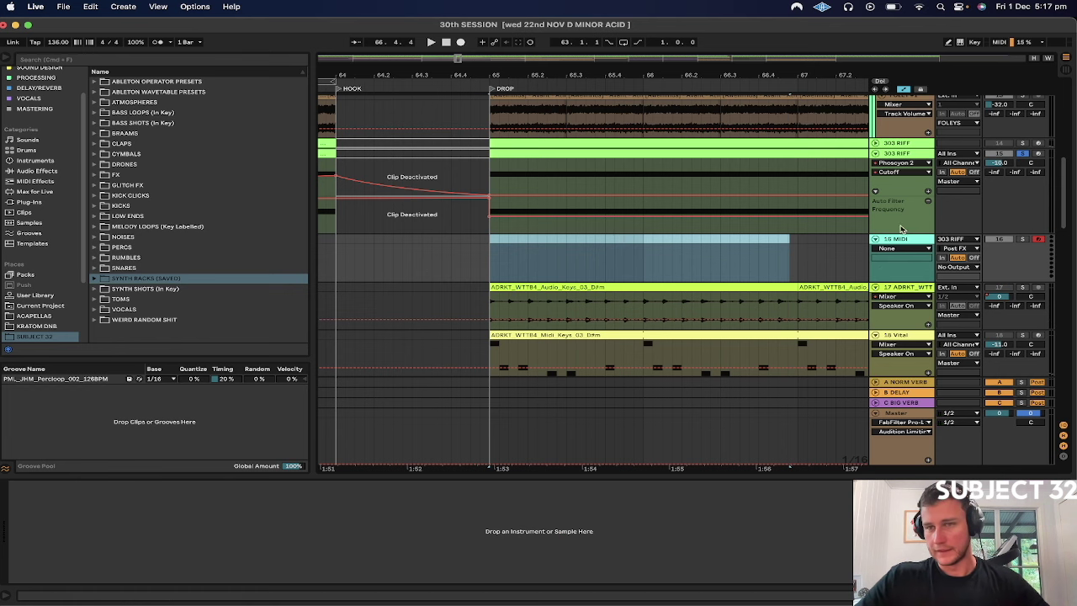
click(905, 240)
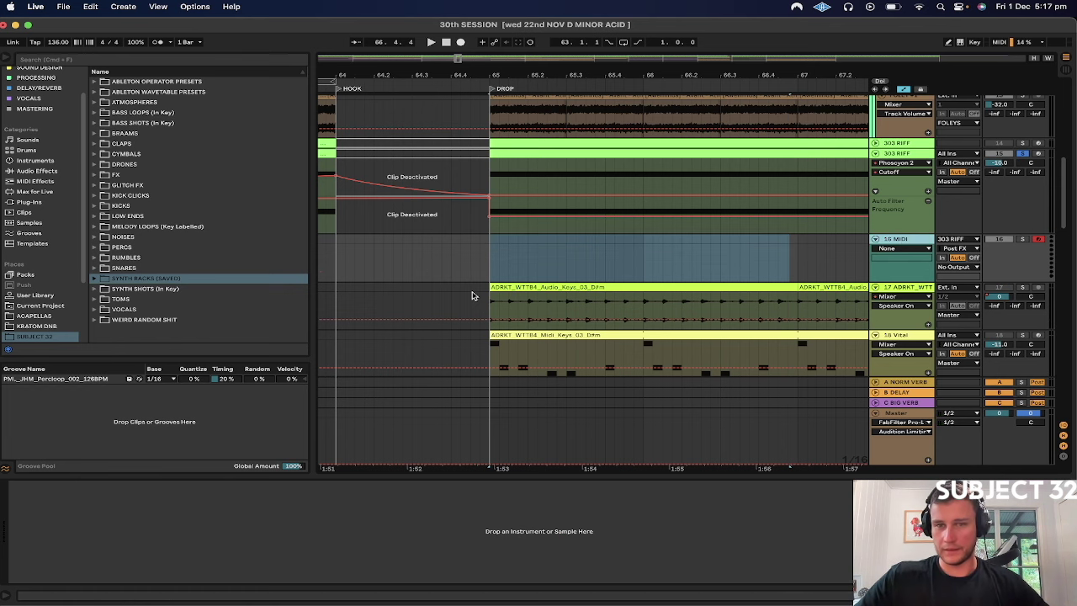
key(Delete)
Step: Compare the opening beat of the 303 riff with the Vital clip's notes by playing each from bar 65
key(space)
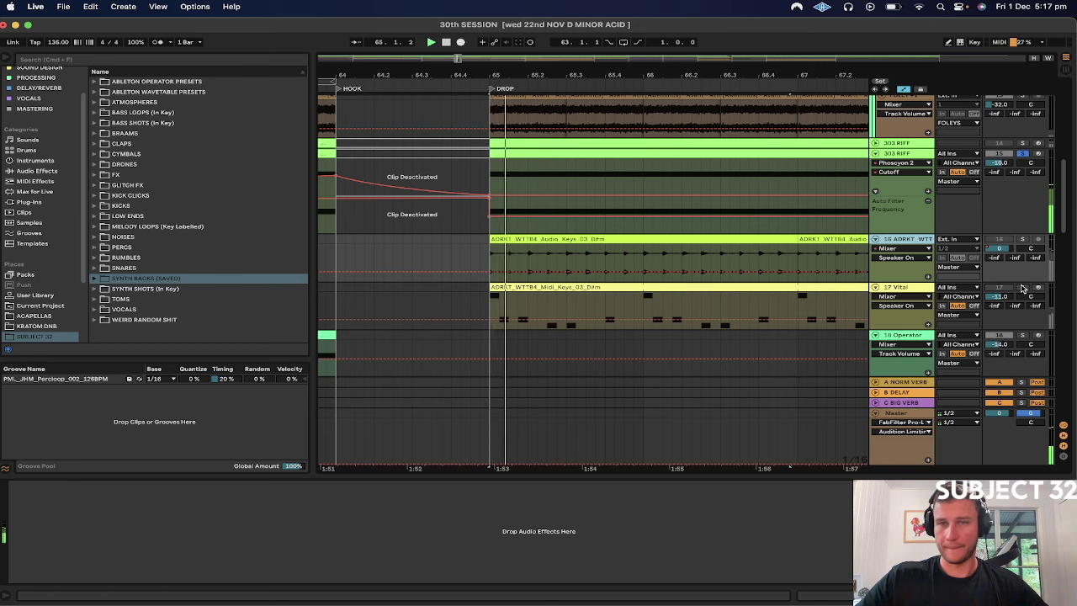
click(500, 91)
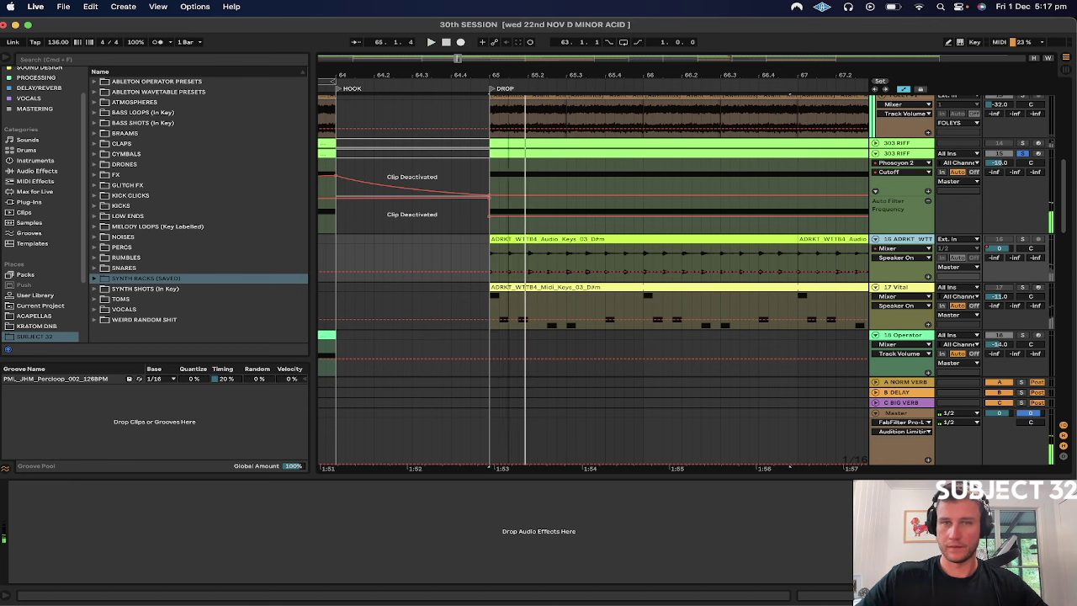
drag(508, 75, 508, 114)
key(space)
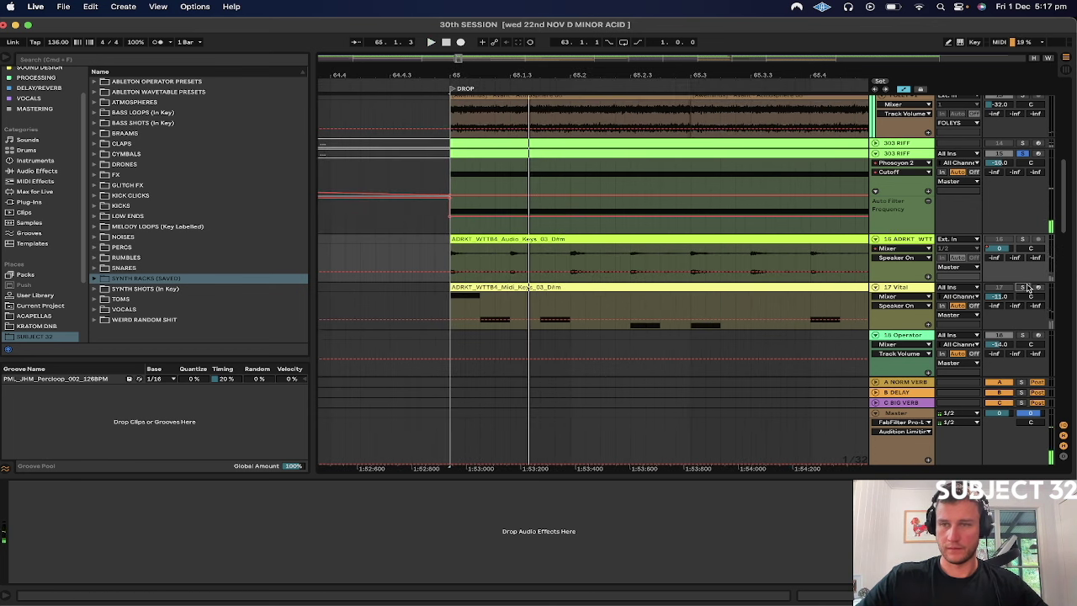
double_click(532, 296)
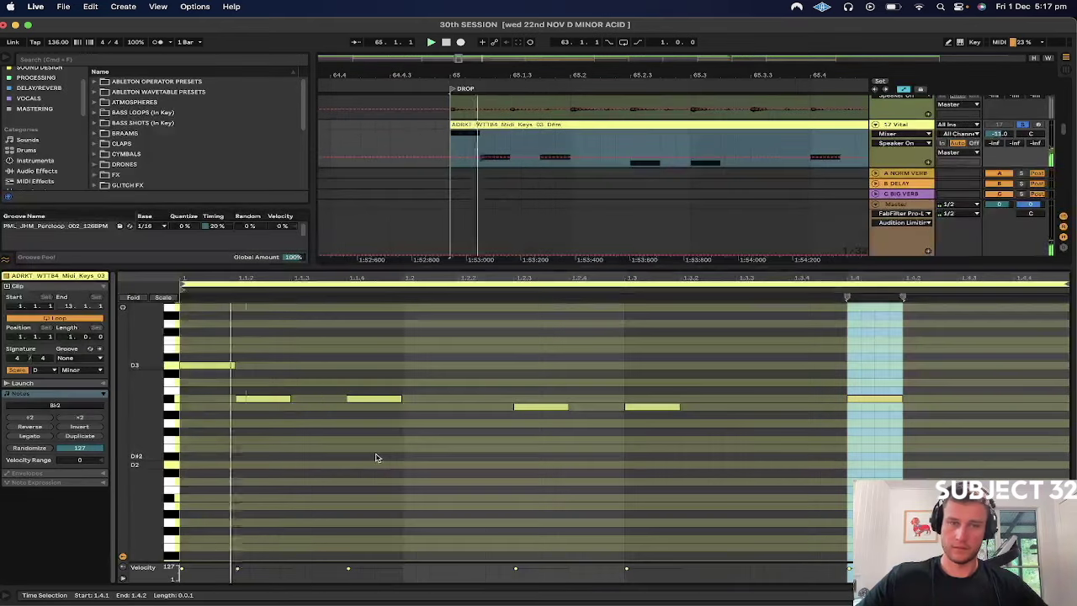
scroll(512, 143, up, 8)
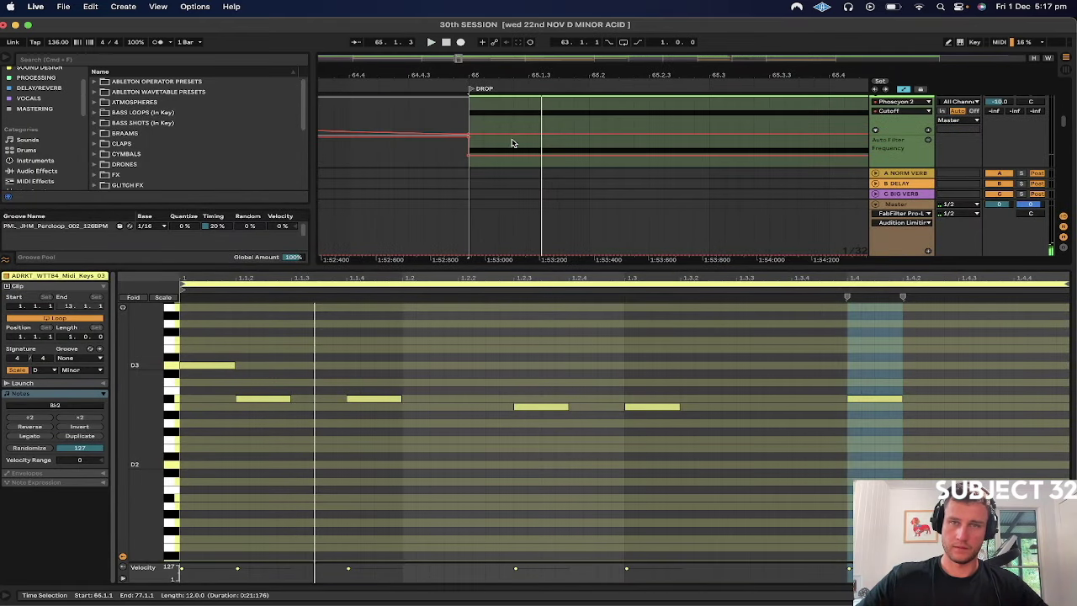
scroll(517, 105, up, 2)
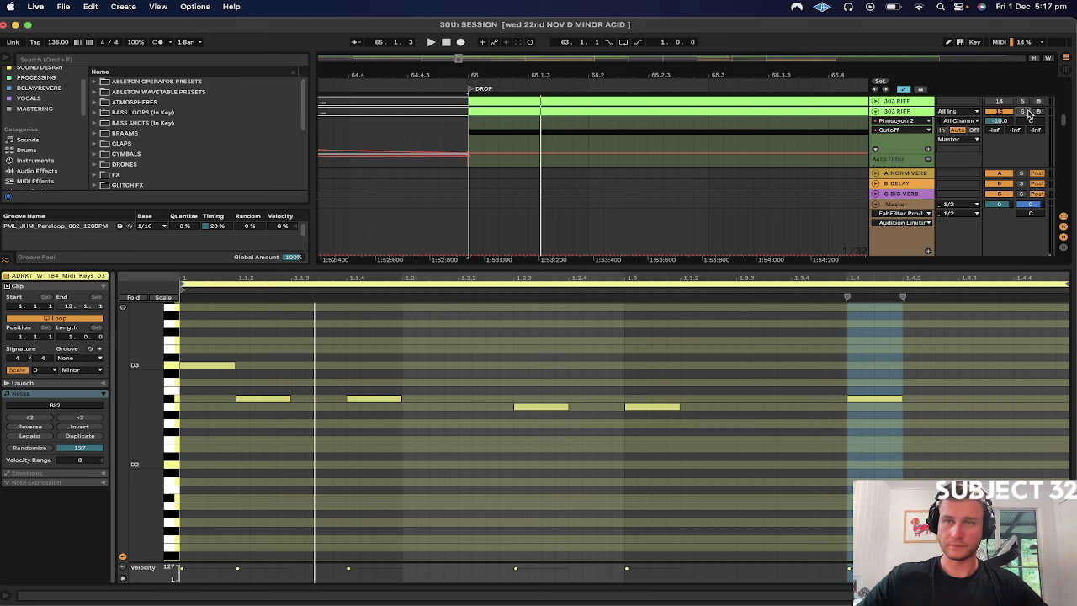
key(space)
Step: Open the 303 RIFF track's Phoscyon 2 window and move it clear of the arrangement to examine its sequence
double_click(899, 111)
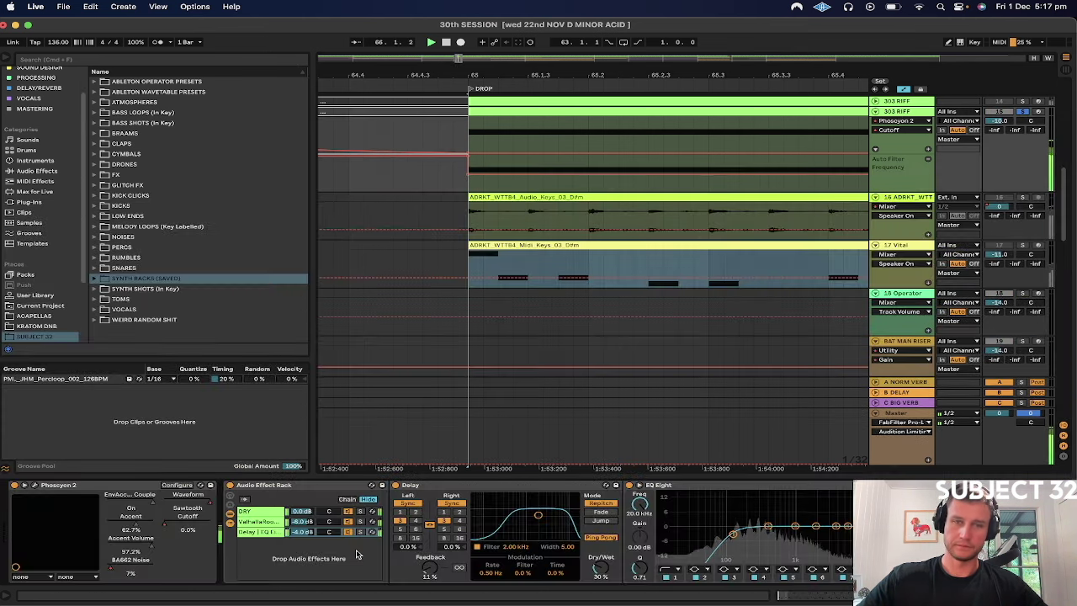
key(super+alt+p)
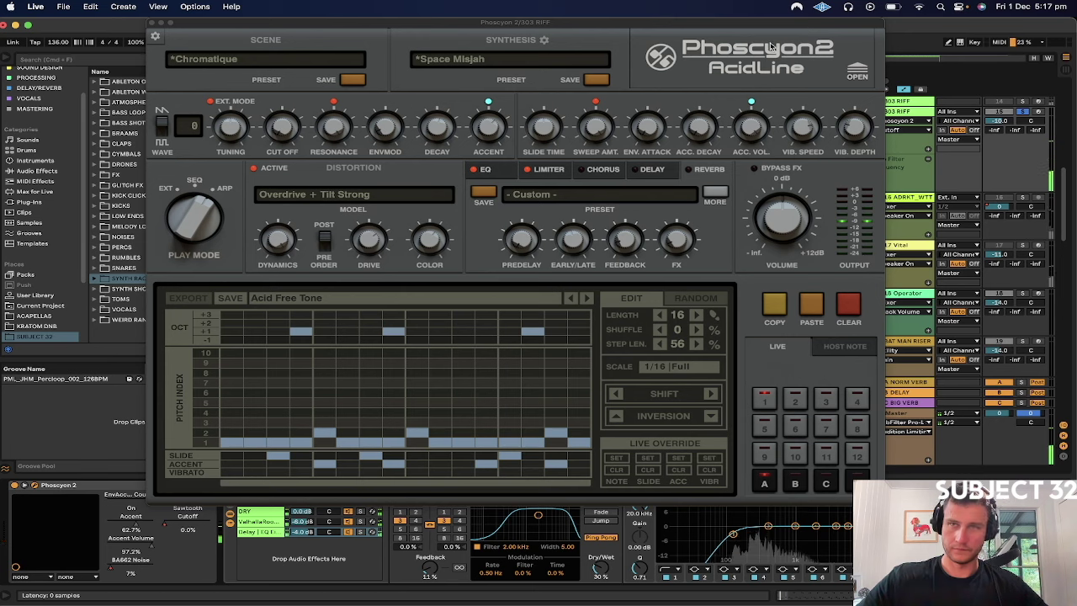
drag(335, 32, 547, 282)
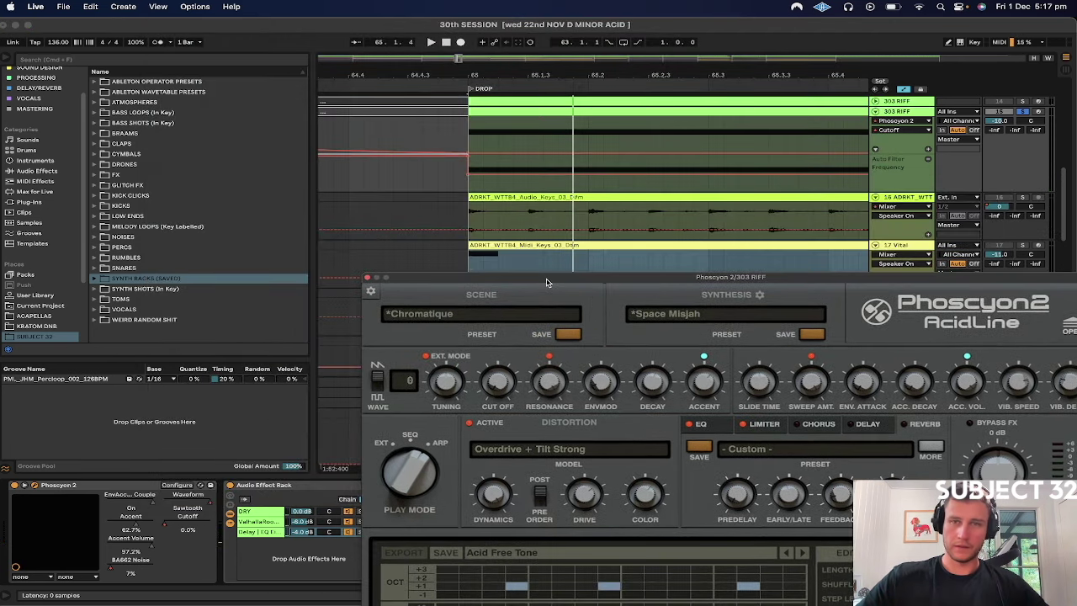
Step: Open the Vital clip's notes and raise the 1.1.2 note to D3
scroll(517, 215, down, 3)
double_click(519, 186)
key(space)
key(space)
click(220, 365)
key(Down)
key(Down)
key(Down)
key(Down)
key(Up)
key(Up)
key(Up)
key(Up)
key(alt+Right)
key(Up)
key(Up)
key(Up)
key(Up)
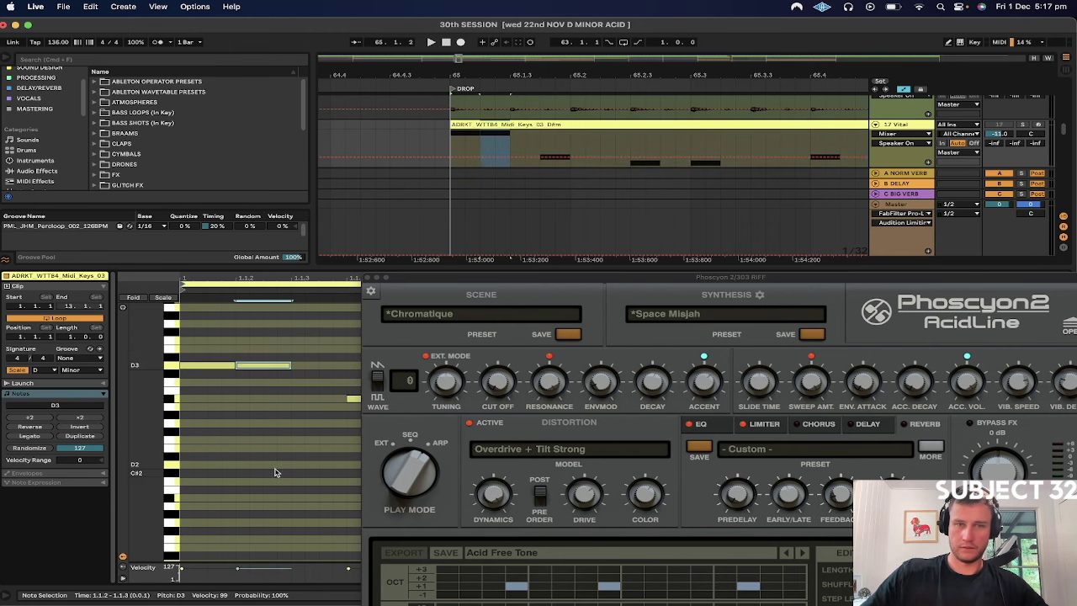
Step: Close the Phoscyon 2 window and move the Vital clip's 1.1.4 note to 1.1.3 at D3
drag(421, 279, 422, 248)
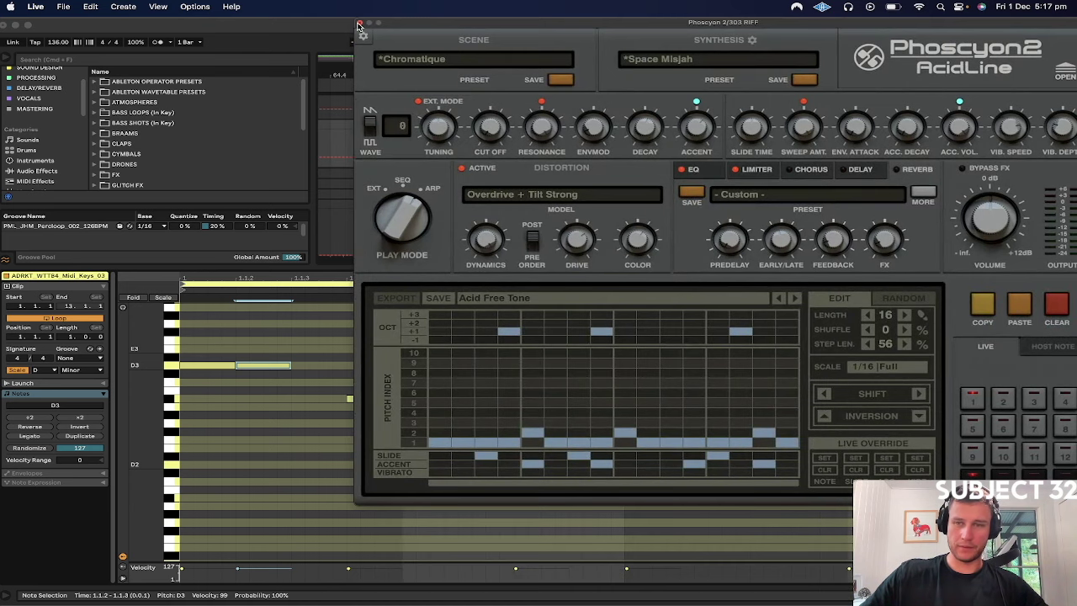
click(358, 24)
drag(374, 399, 347, 398)
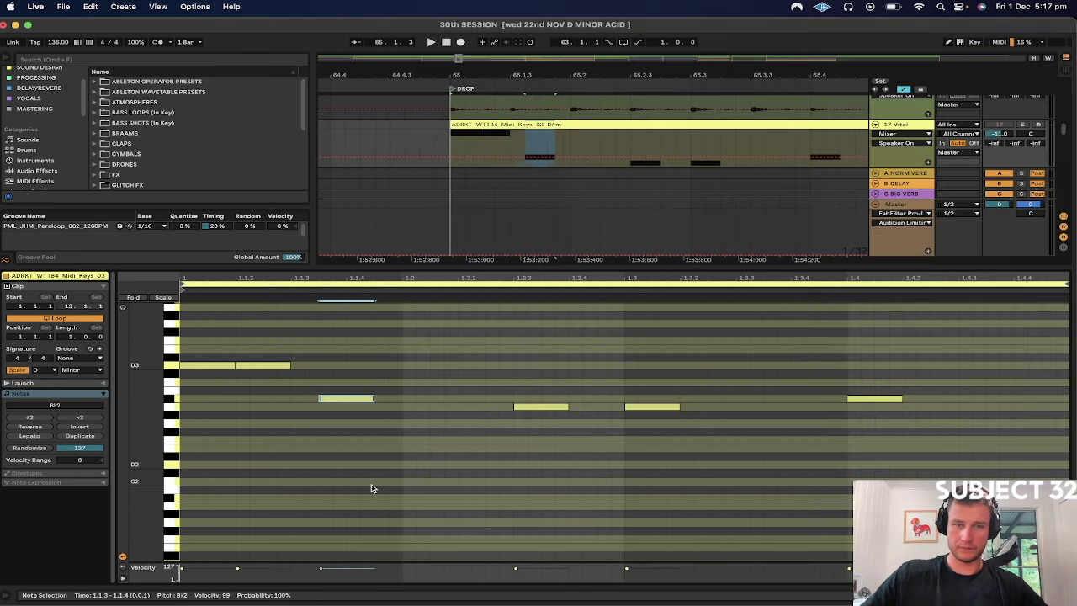
key(Up)
key(Up)
key(Up)
key(Up)
key(Left)
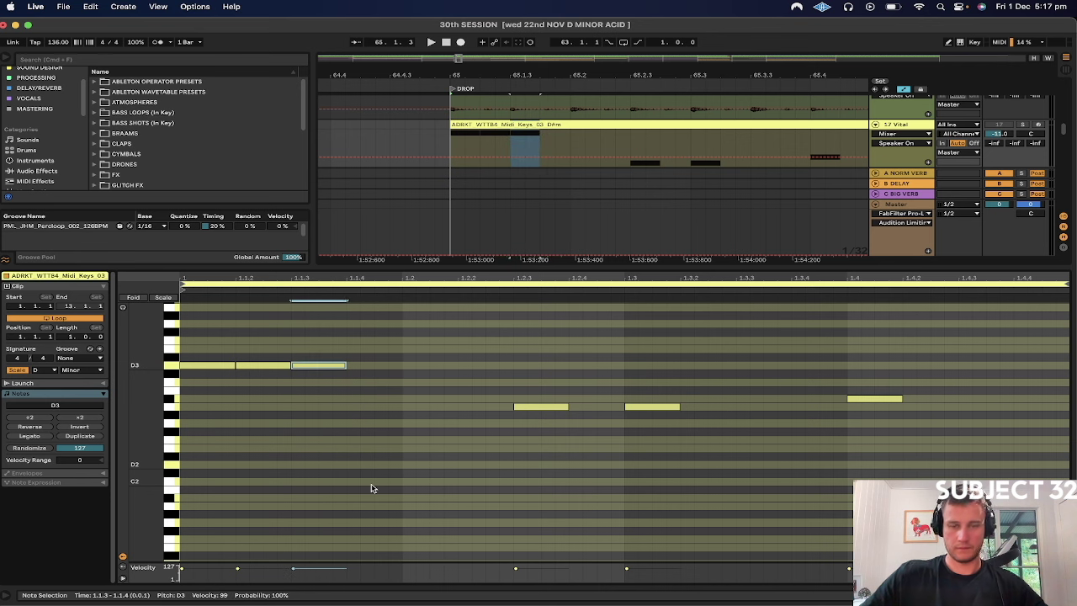
Step: Duplicate the 1.1.3 note to 1.1.4 and raise the copy an octave to D4
key(super+d)
key(space)
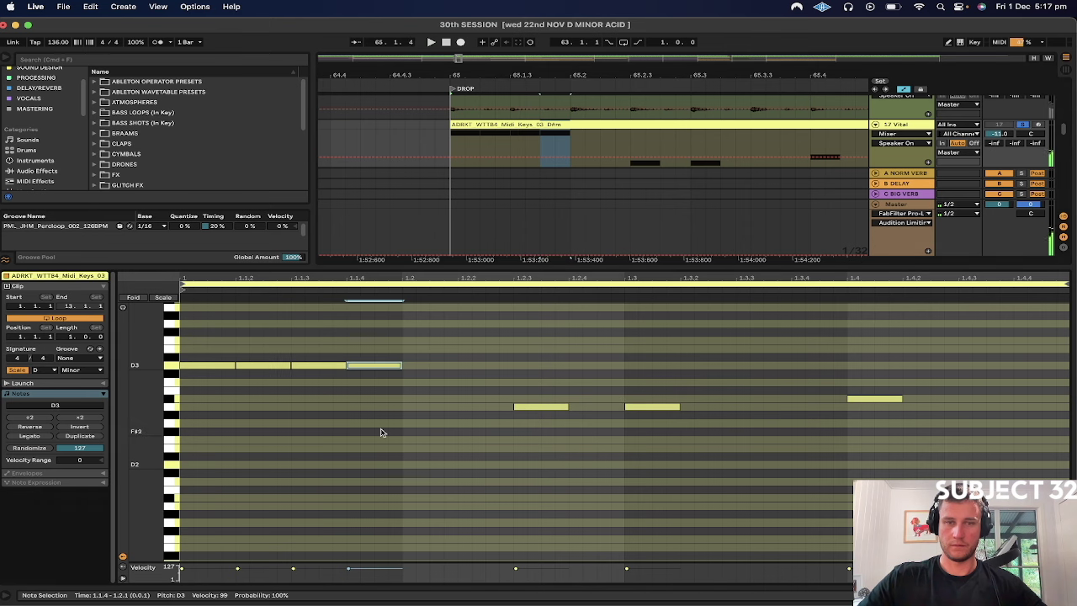
key(shift+Up)
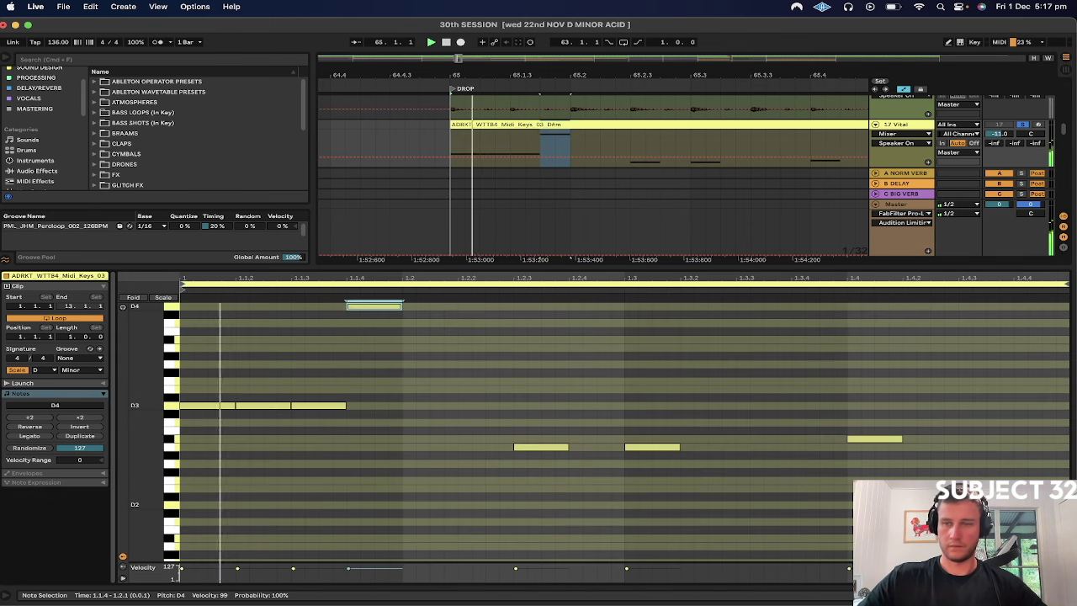
Step: Load the PL - Spartan preset in Vital and close the synth's window
key(shift+Tab)
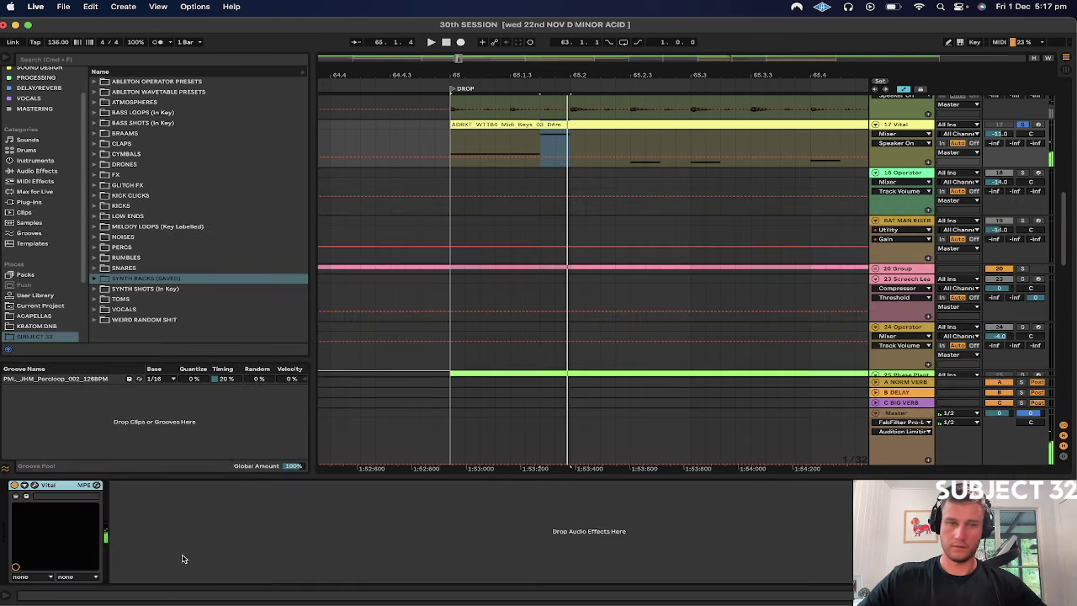
click(33, 486)
click(531, 423)
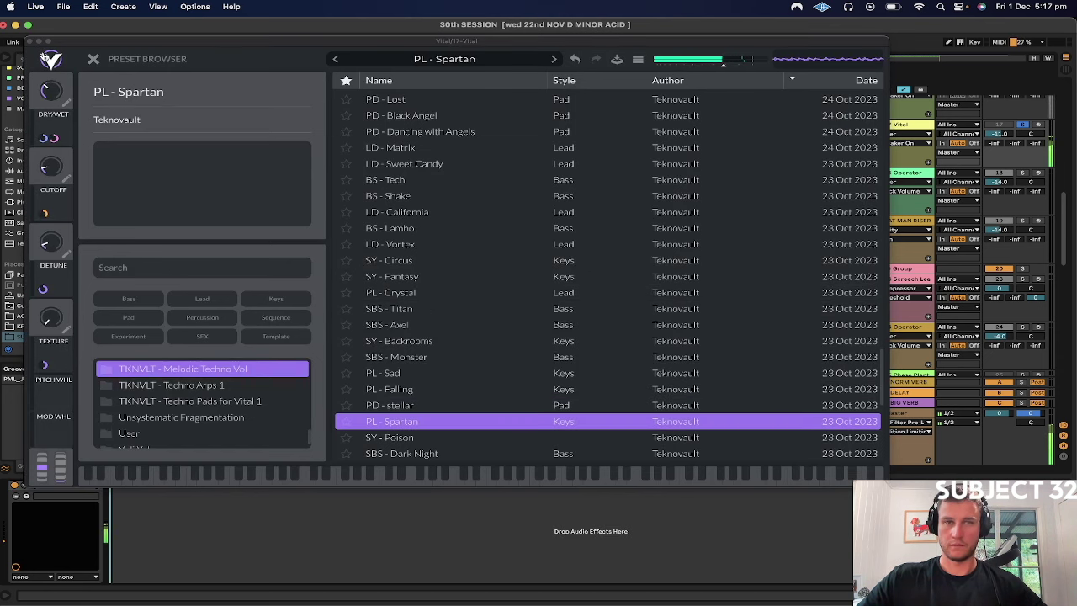
click(29, 37)
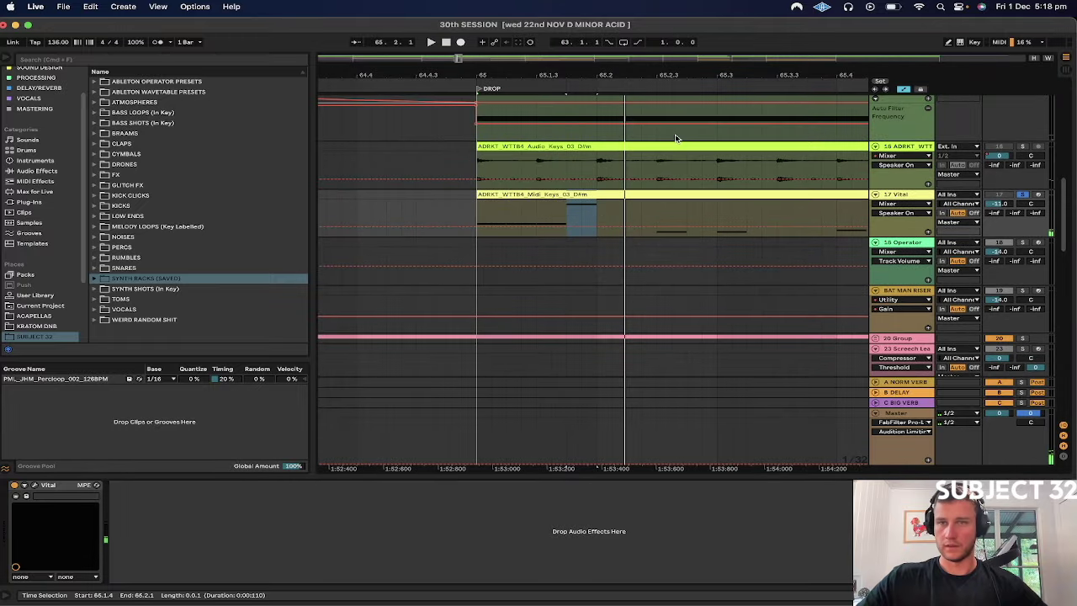
Step: Solo the 303 RIFF track alongside Vital and delete the Vital clip's section from 65.1.1 to 65.1.3
click(1023, 124)
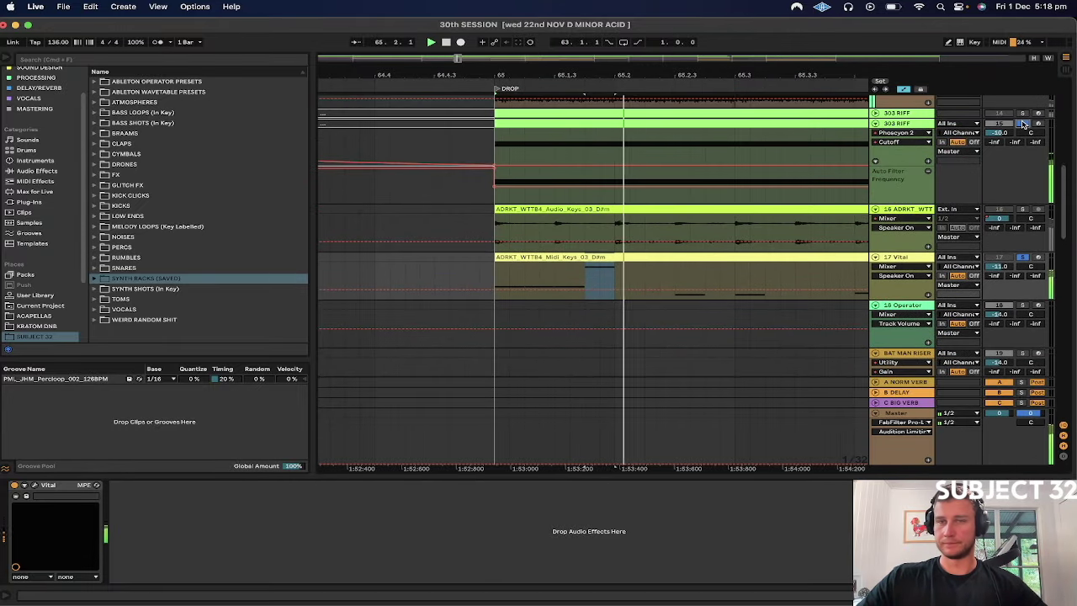
drag(553, 268, 493, 259)
key(Delete)
key(space)
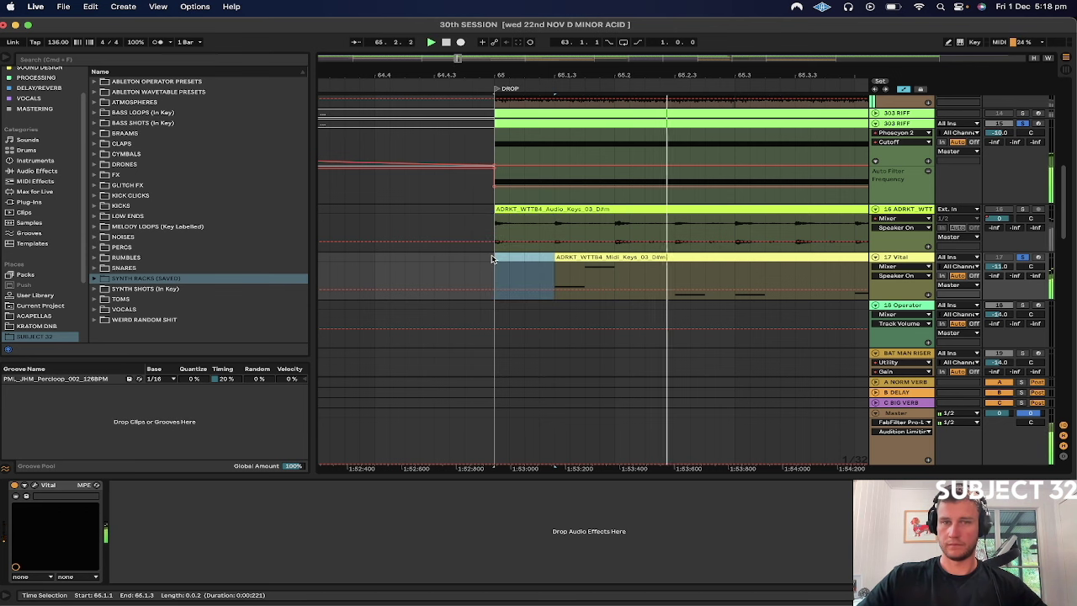
Step: Replay the soloed 303 RIFF and Vital tracks together from bar 65 to check how their opening notes line up
drag(632, 74, 469, 71)
key(space)
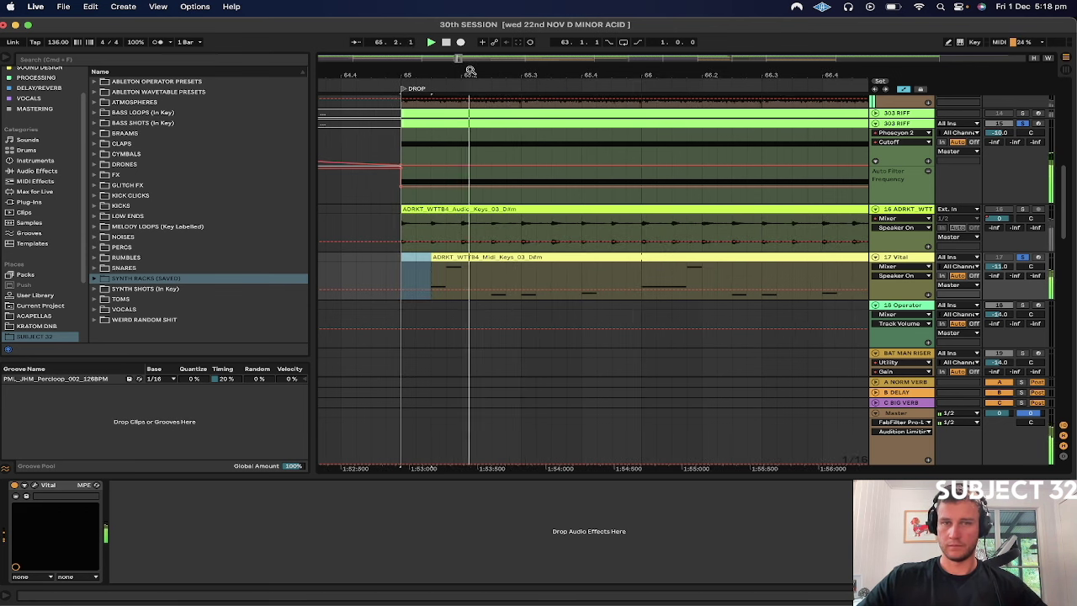
key(space)
key(space)
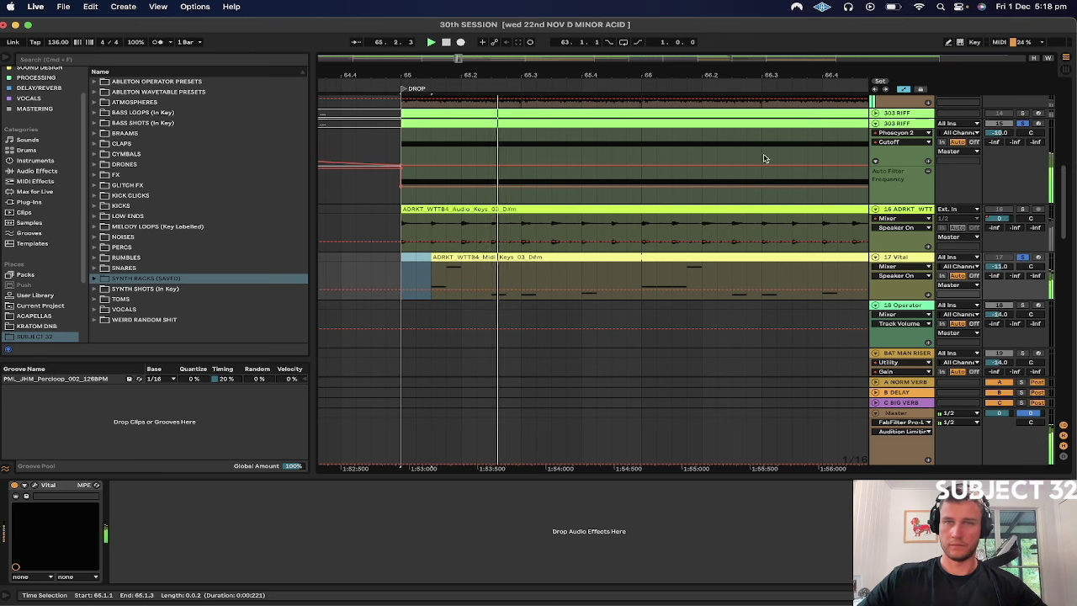
click(764, 160)
key(space)
key(space)
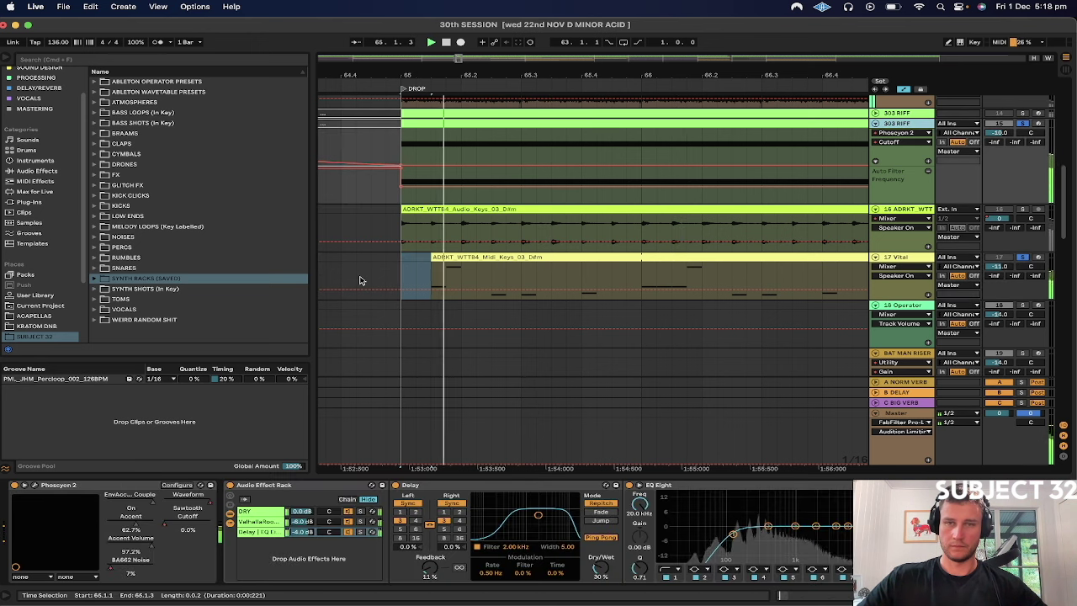
key(space)
key(space)
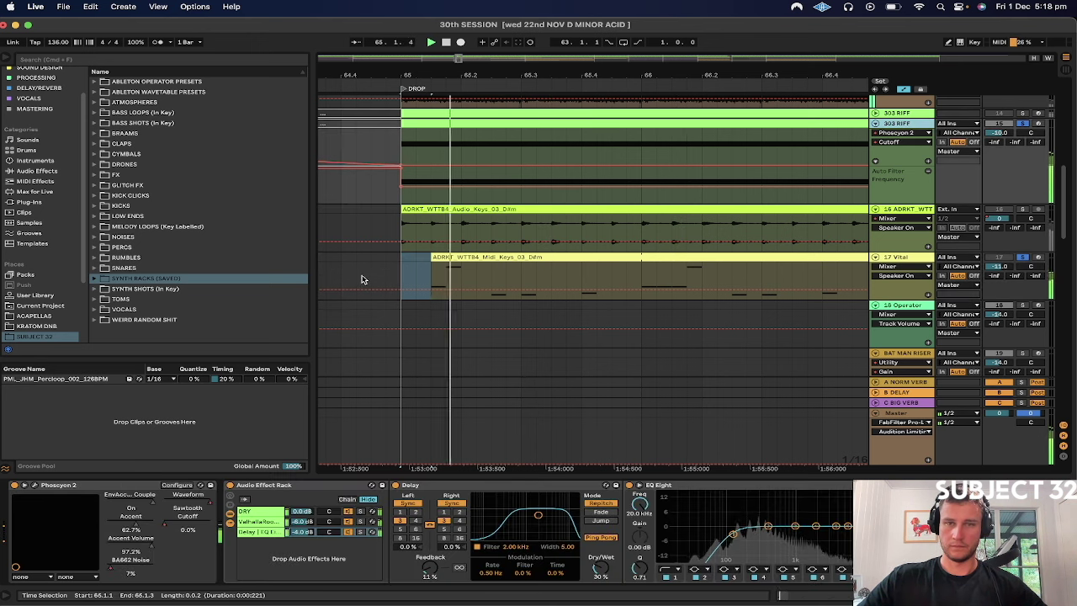
Step: Cut the Vital notes at 65.3.1 and 65.4.1, place short notes at 65.4.3 and 65.4.4, and replay the bar with the riff
key(space)
key(space)
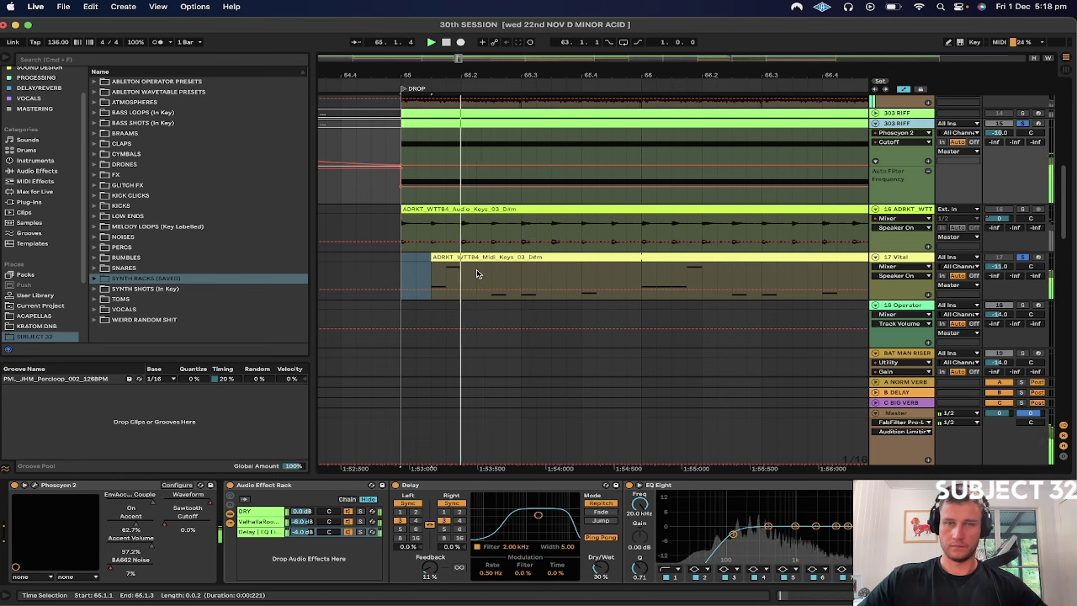
key(space)
drag(515, 279, 637, 259)
key(space)
key(space)
click(390, 276)
key(space)
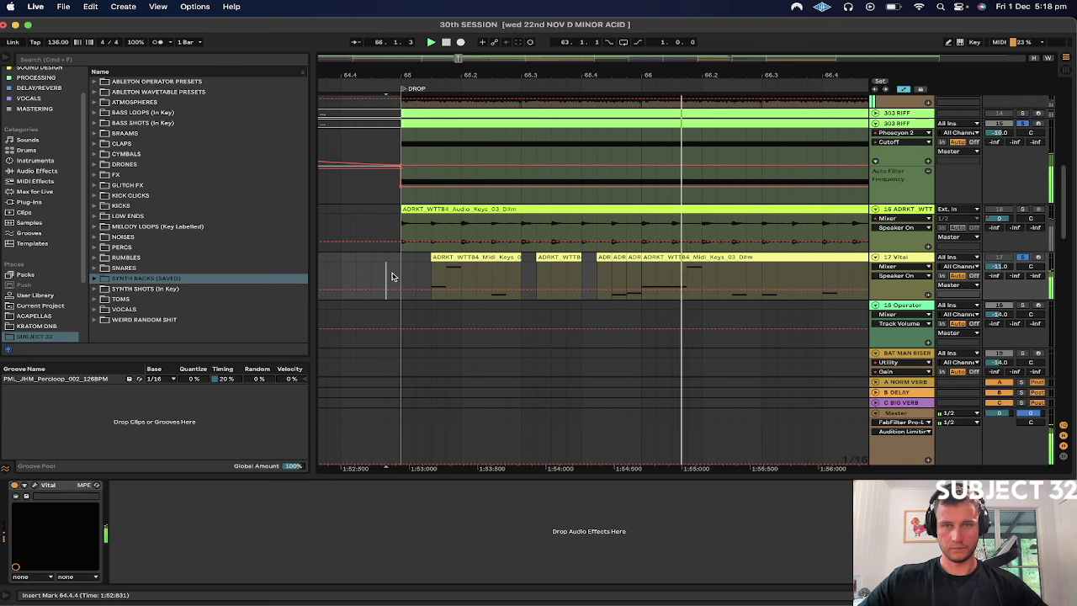
Step: Consolidate the Vital pieces from 65.1.1 to 66.1.1 into a one-bar clip and play it back
key(space)
drag(410, 257, 641, 276)
key(super+j)
key(space)
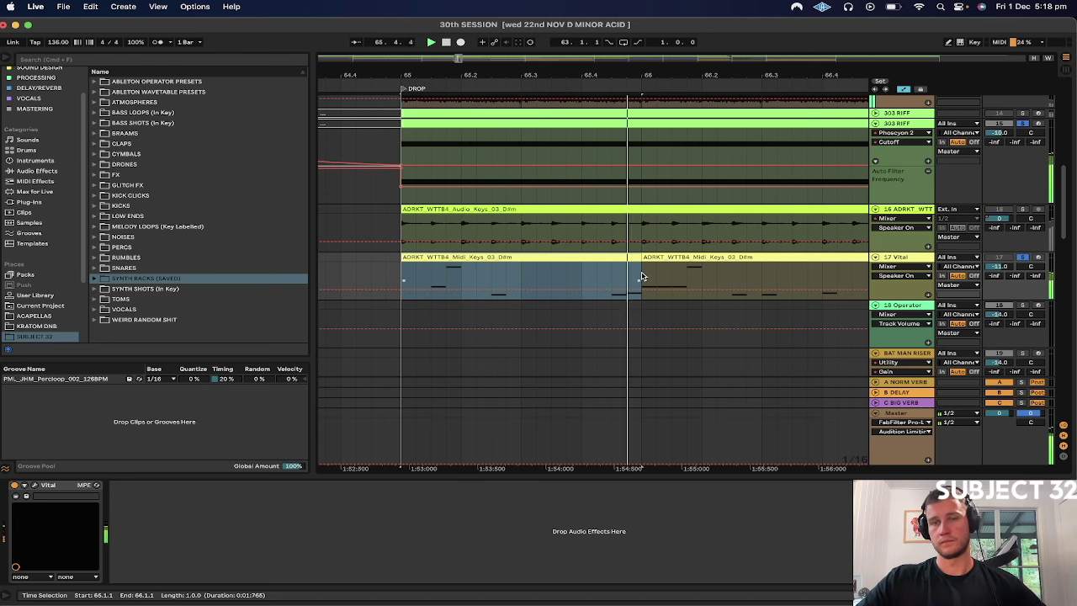
Step: Delete the remaining Vital clip from bar 66 onwards and replay the one-bar pattern from 65.1.1
key(space)
click(698, 257)
key(Delete)
click(401, 269)
key(space)
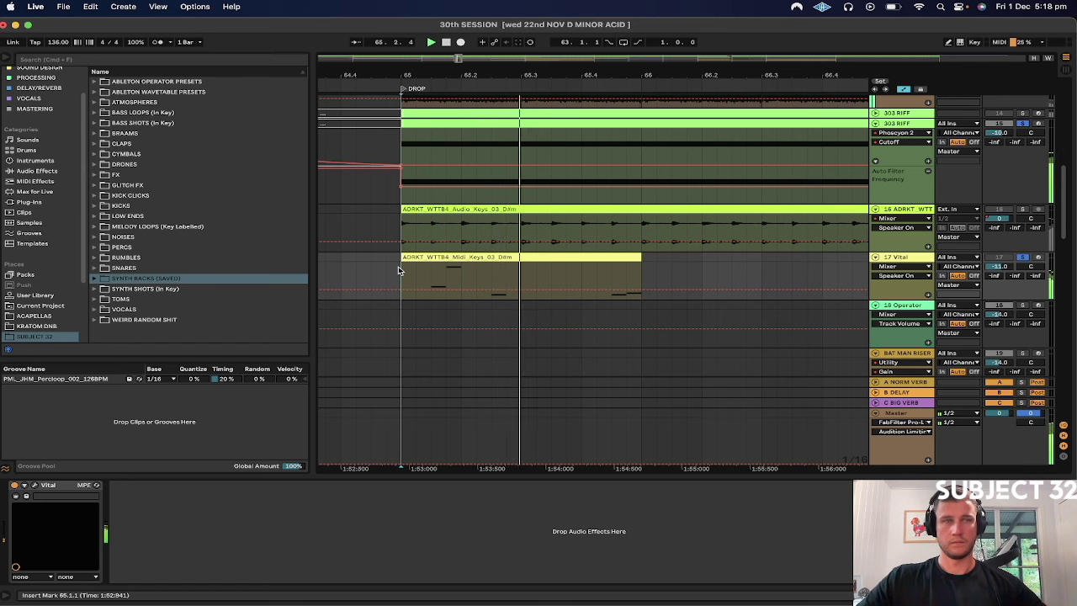
key(space)
Step: Duplicate the one-bar Vital clip into bar 66 and remove the first beat of the copy
click(423, 259)
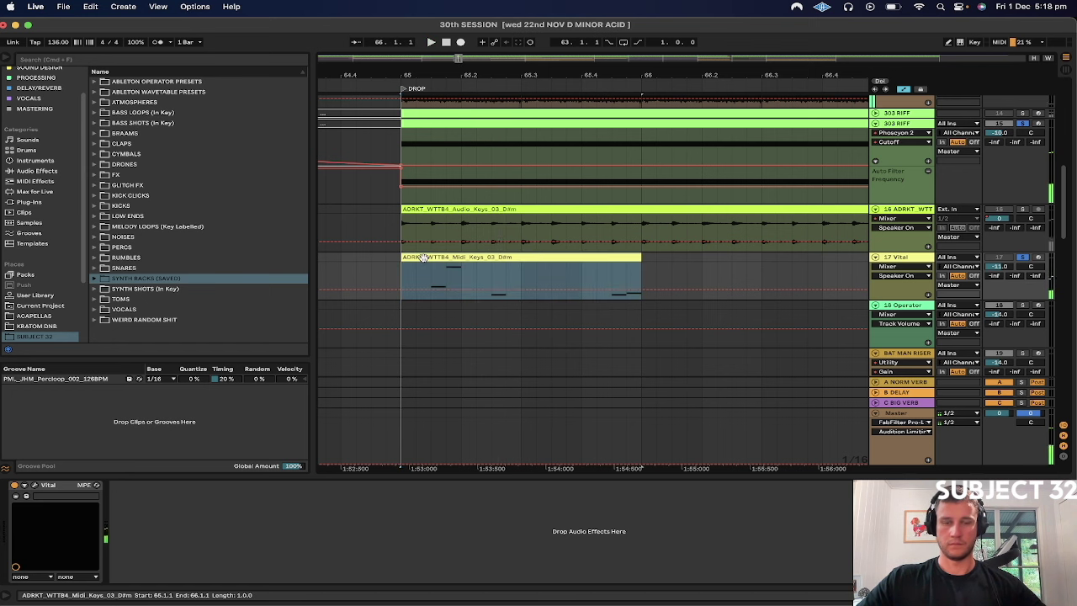
key(super+d)
drag(521, 267, 574, 260)
drag(580, 73, 471, 70)
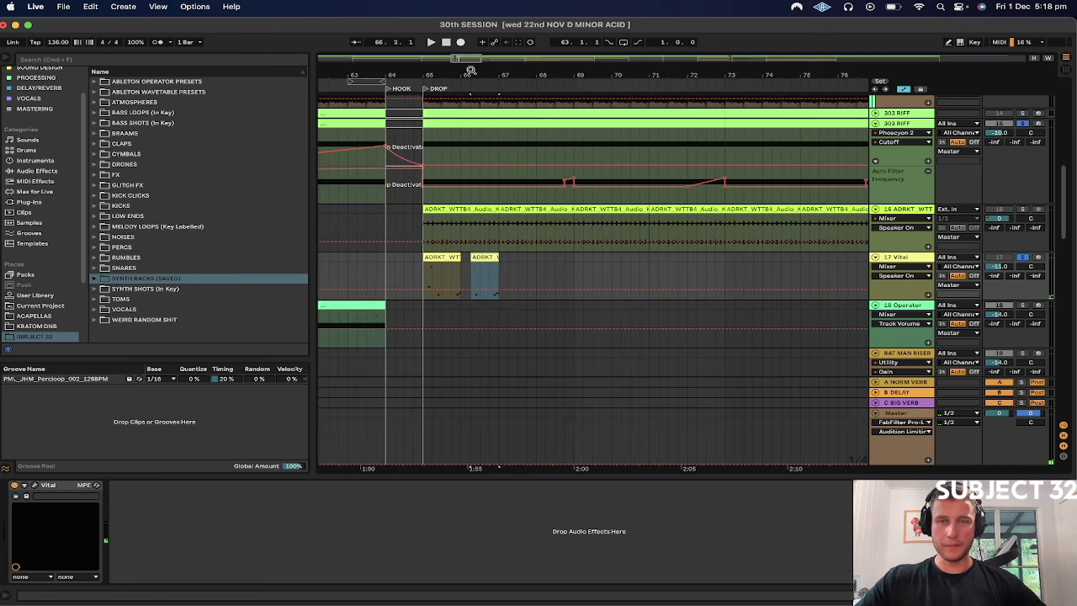
Step: Consolidate Vital bars 65 to 67 into a two-bar clip, duplicate it at 67.1.1, and play from bar 65
drag(419, 254, 499, 260)
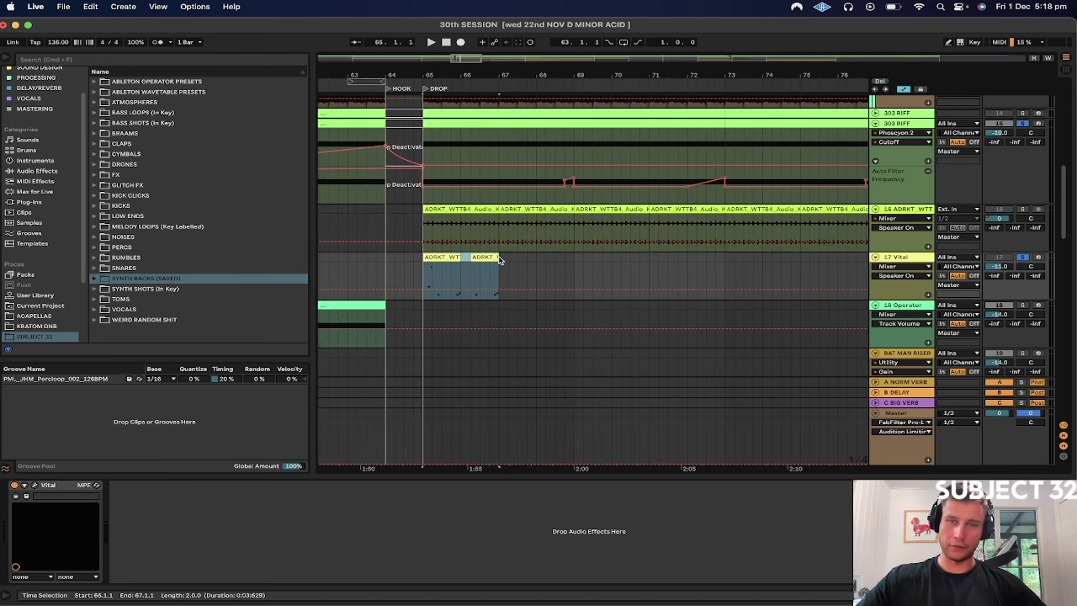
key(super+d)
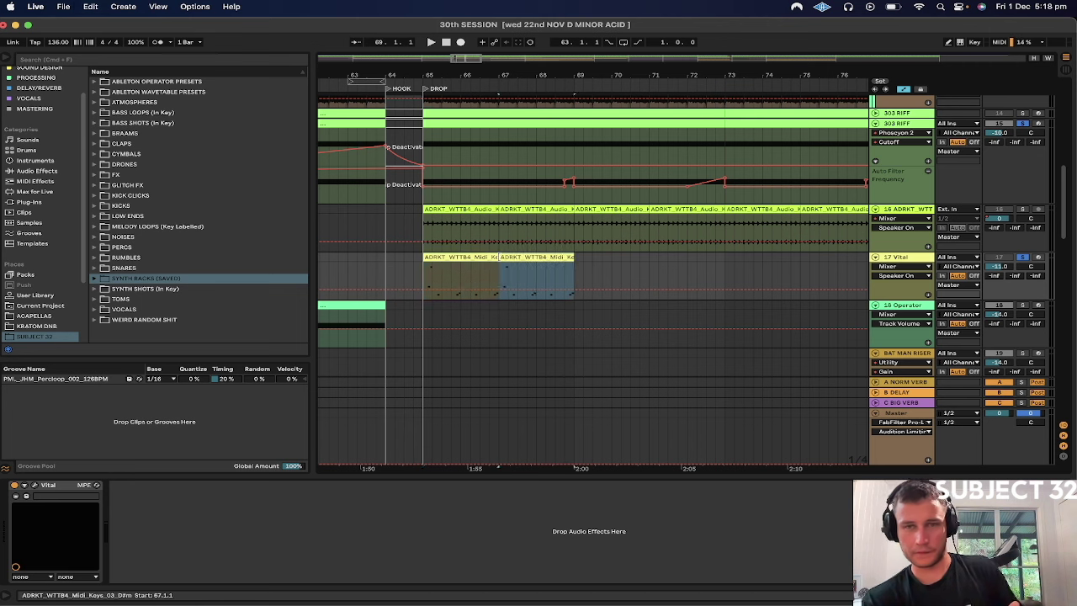
click(422, 284)
key(space)
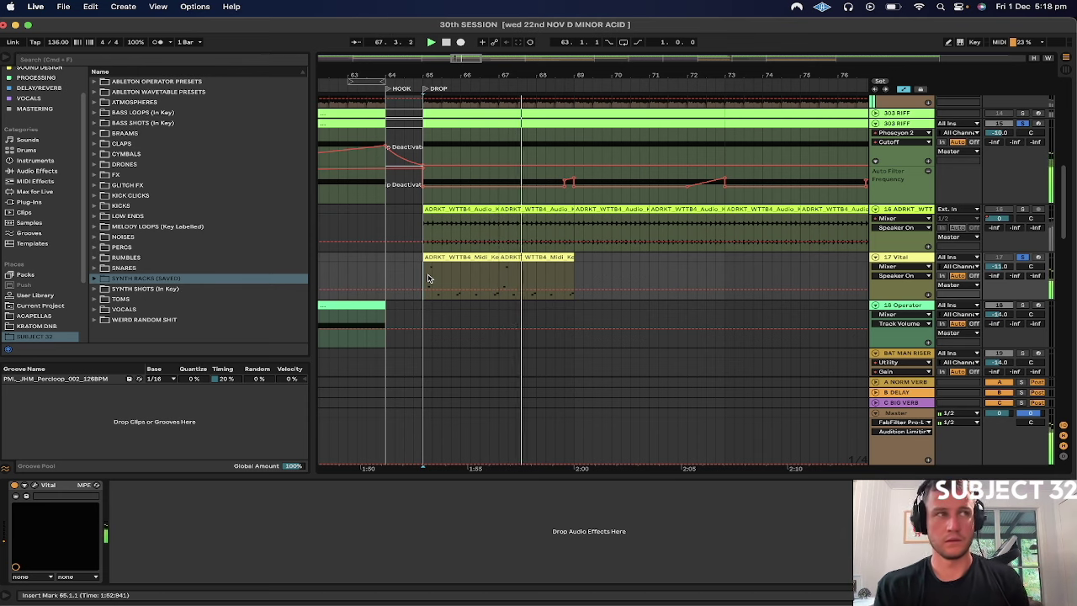
Step: Duplicate the four-bar Vital phrase repeatedly until bar 105, then unsolo Vital with its track volume at -5.0
drag(428, 280, 576, 279)
key(super+d)
key(super+d)
key(super+d)
key(super+d)
key(super+d)
key(super+d)
key(super+d)
key(super+d)
key(super+d)
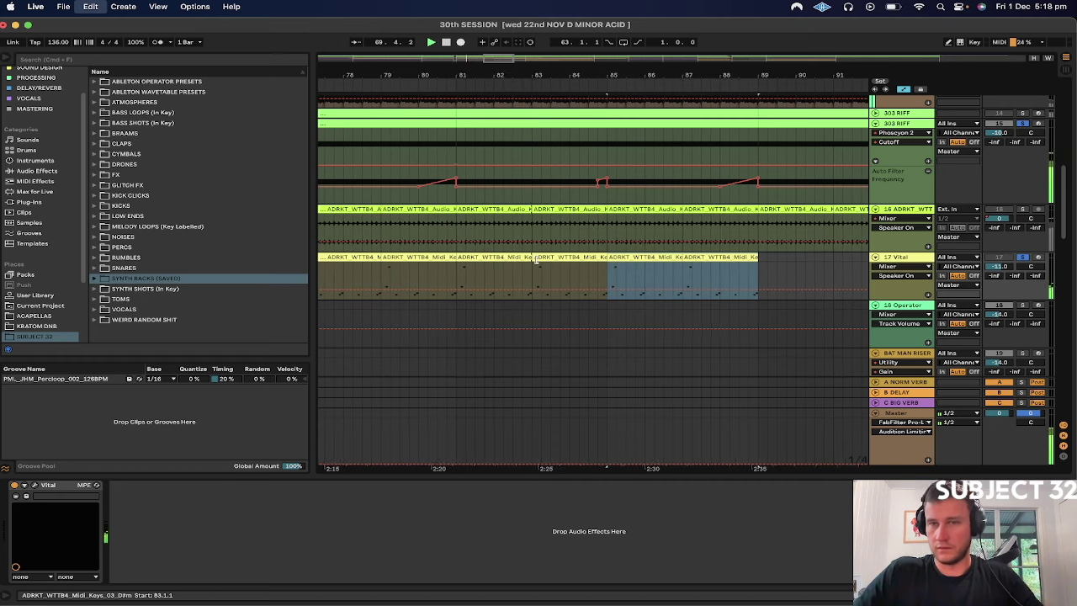
click(1023, 258)
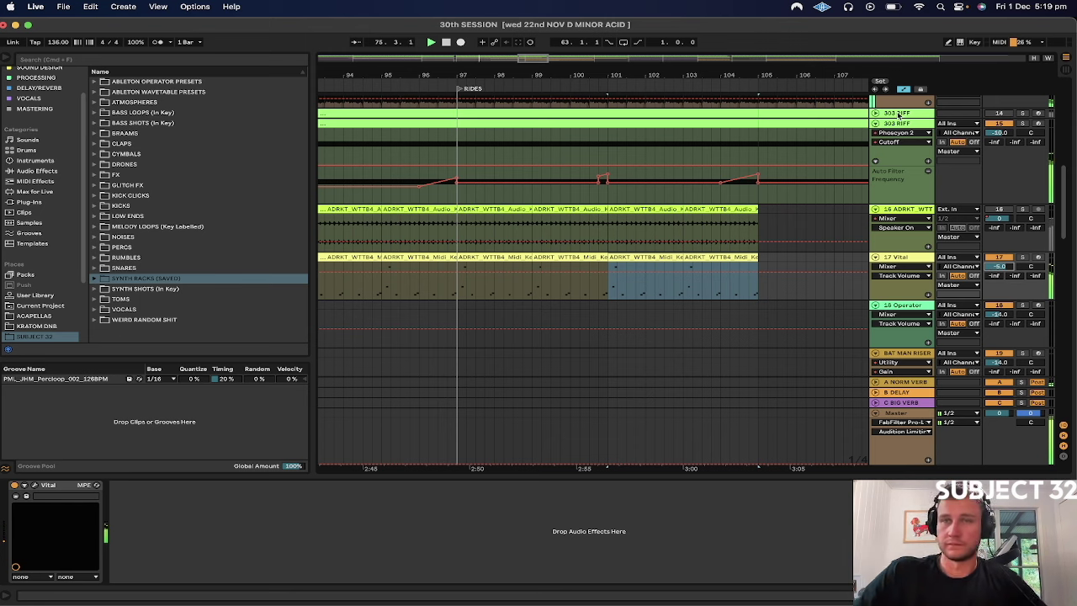
Step: Duplicate Vital's bars 65 to 105 through to the END marker and delete everything past bar 289
drag(816, 74, 663, 72)
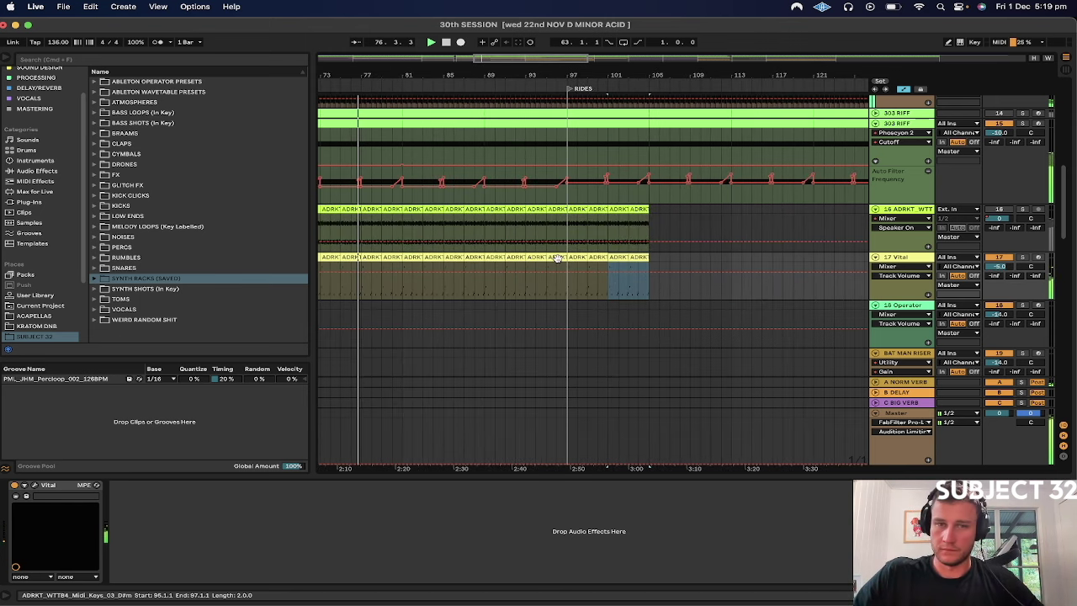
scroll(556, 259, left, 5)
drag(539, 74, 487, 75)
drag(457, 250, 544, 252)
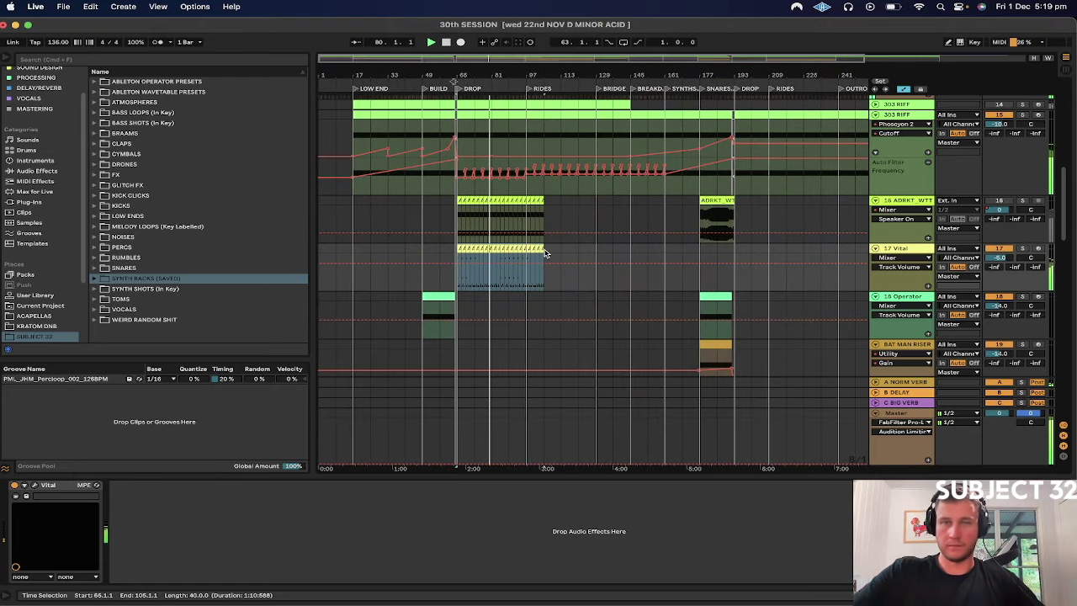
key(super+d)
key(super+d)
key(super+d)
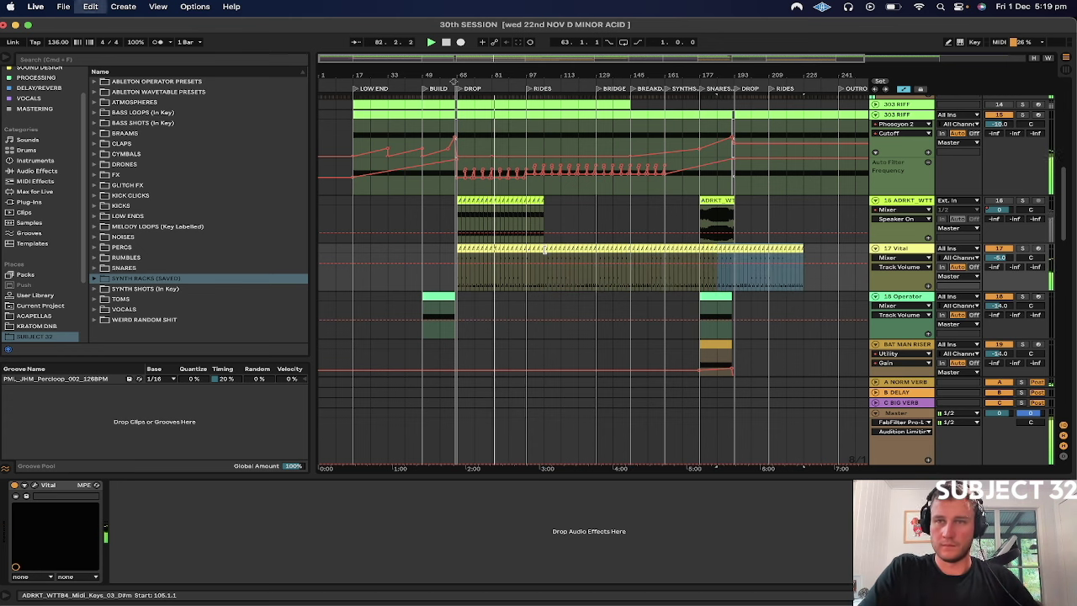
scroll(589, 278, right, 3)
key(super+d)
drag(811, 273, 855, 252)
key(Delete)
key(space)
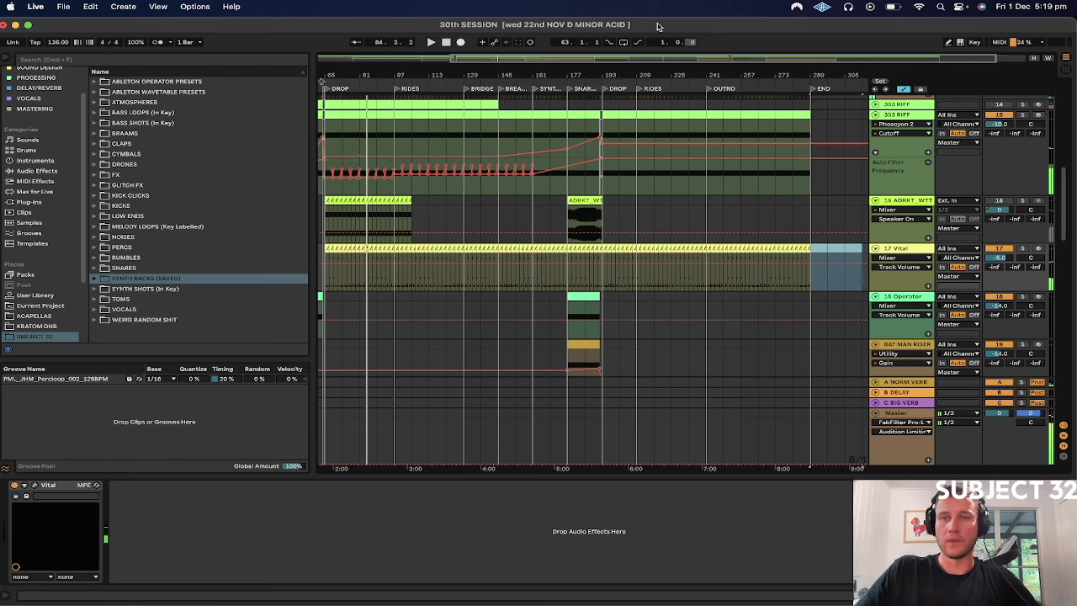
Step: Solo the Vital track and play it from the start of the drop at bar 65
drag(719, 67, 732, 68)
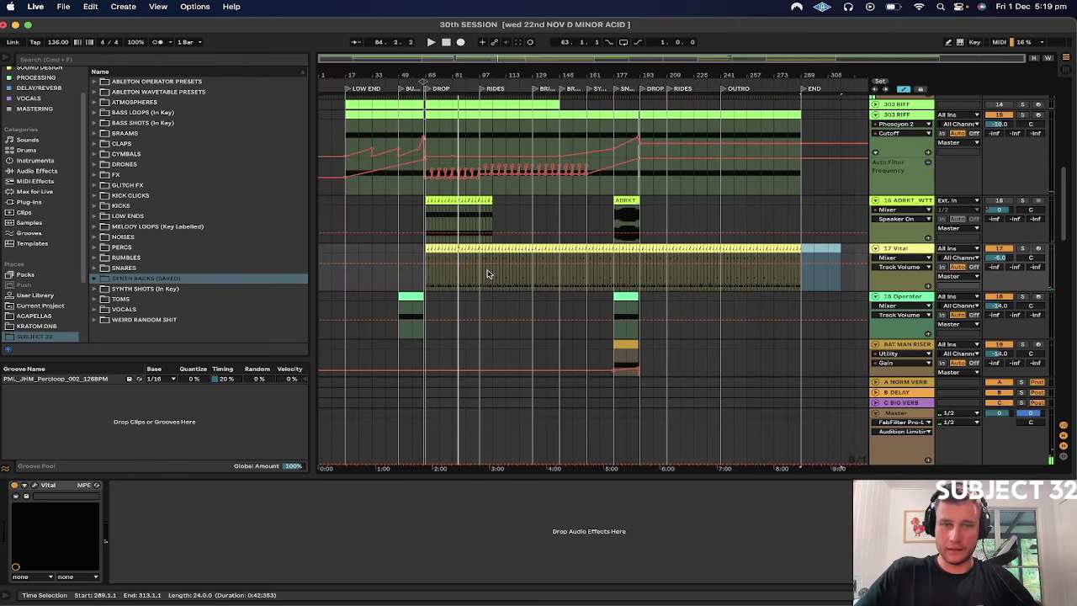
drag(425, 252, 480, 249)
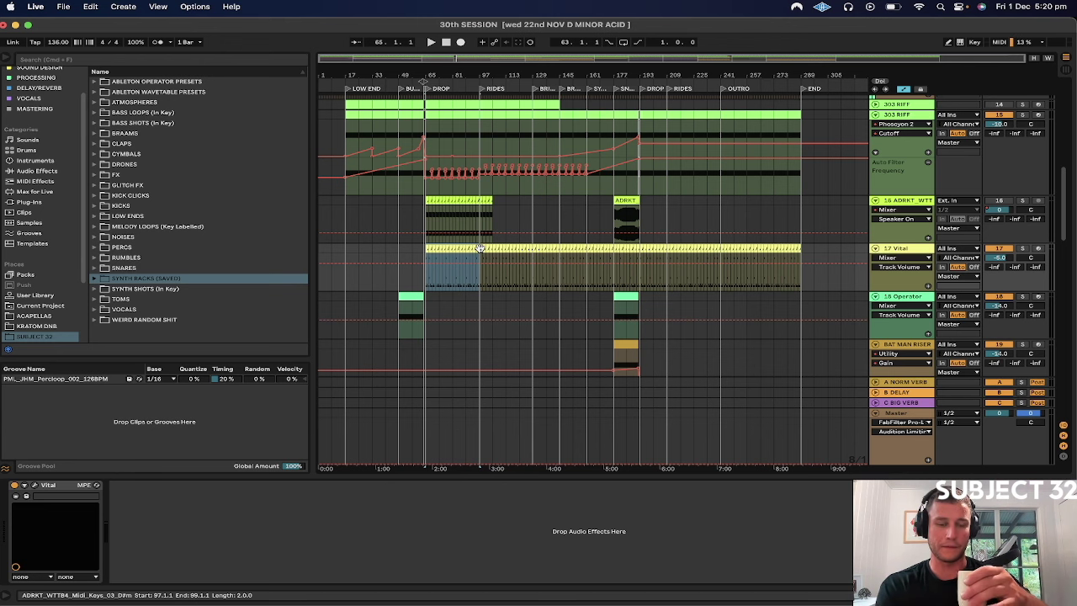
click(425, 289)
key(space)
click(1023, 249)
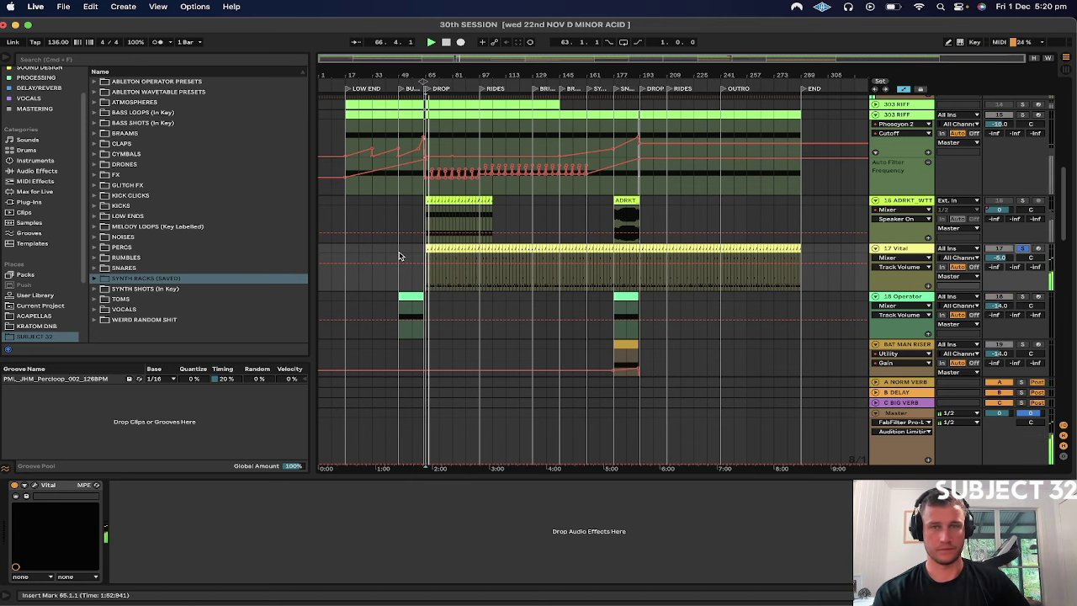
Step: Consolidate the Vital clips from bar 65 to 97 into one 32-bar clip and open its notes around bar 1
drag(426, 252, 461, 252)
key(super+v)
double_click(469, 249)
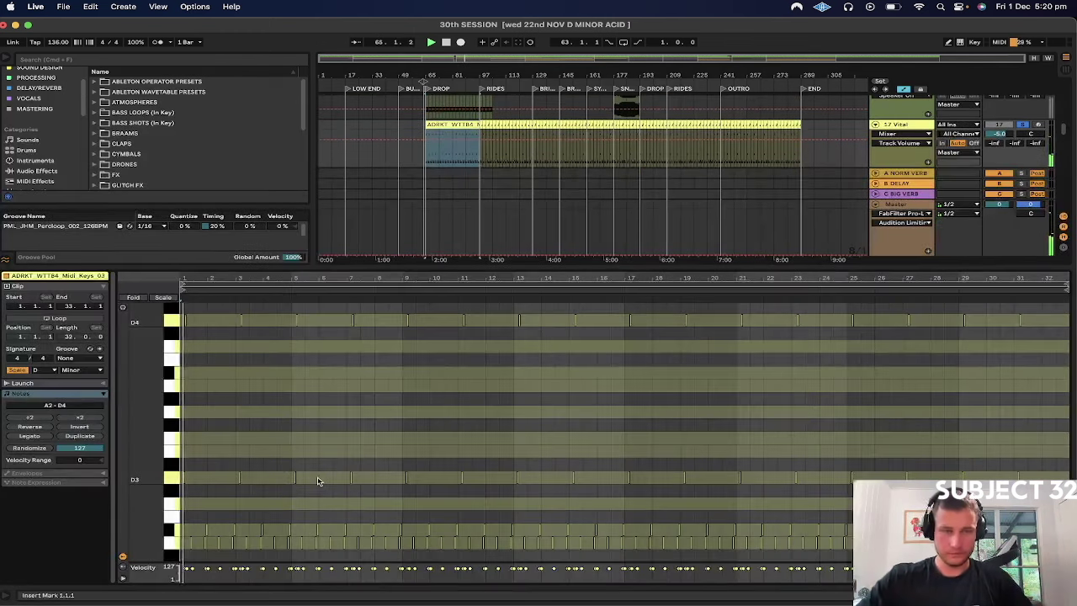
drag(184, 278, 172, 577)
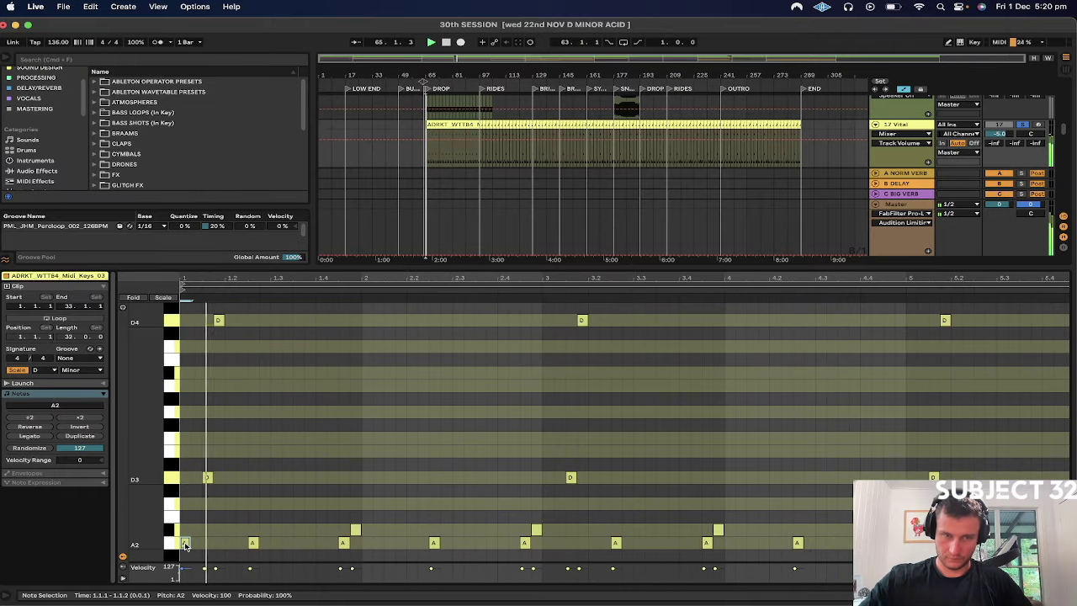
Step: Try higher pitches up to C#3 for the note at 1.1.1, then return it to A2
double_click(185, 532)
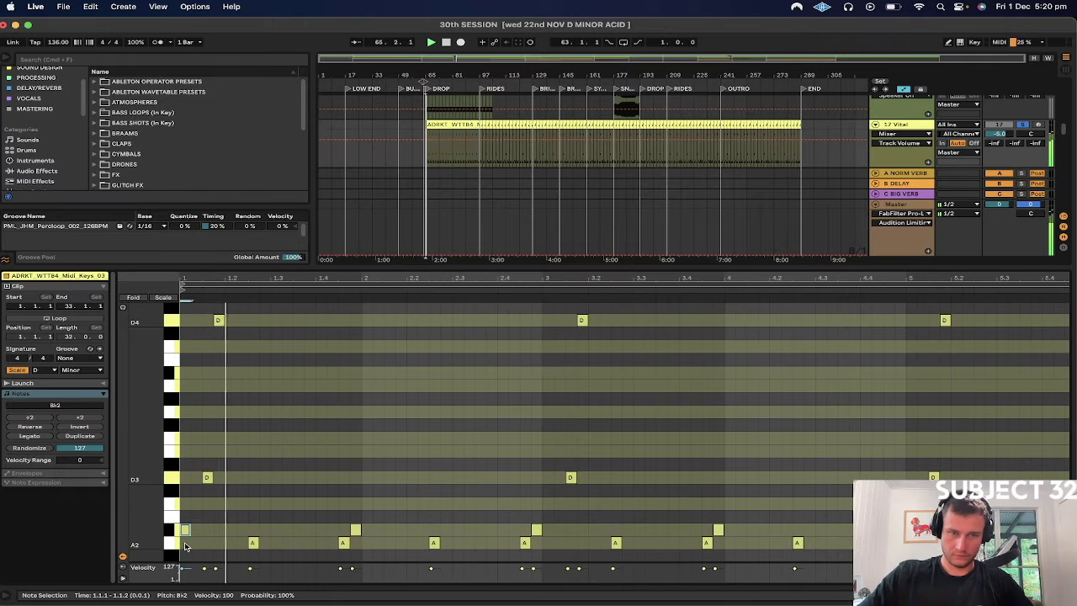
key(Up)
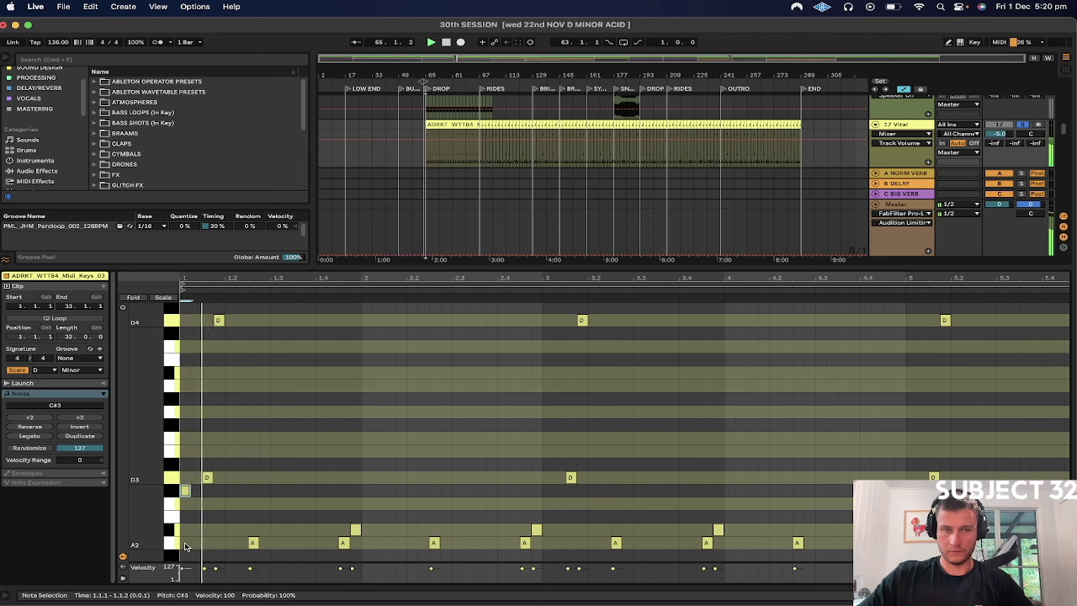
key(Down)
key(Down)
key(Down)
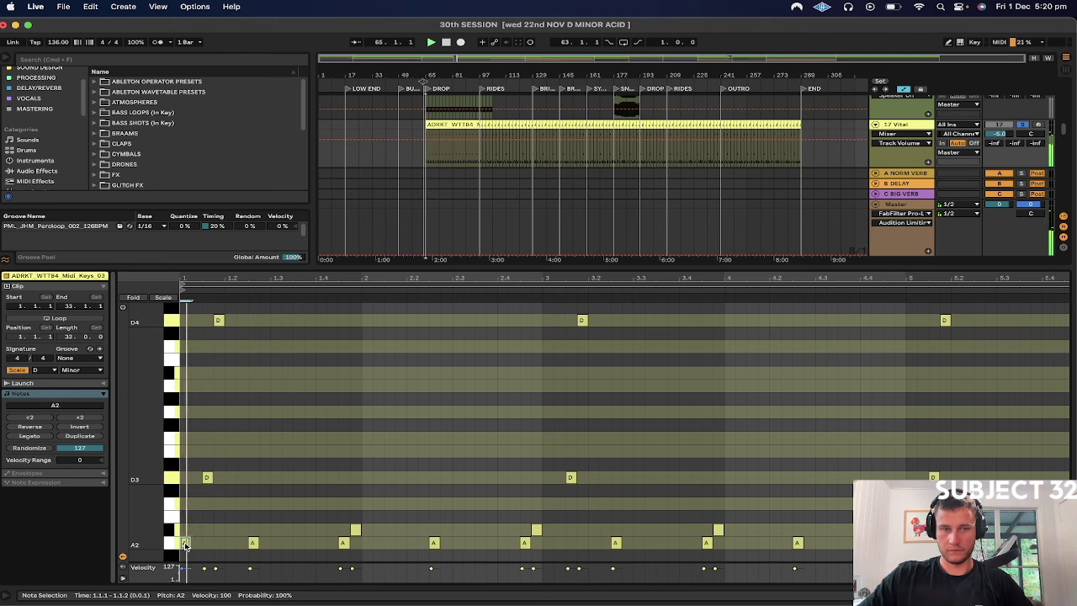
Step: Try the note at 1.2.3 an octave higher and lower, at A3 and A1, then return it to A2
click(252, 543)
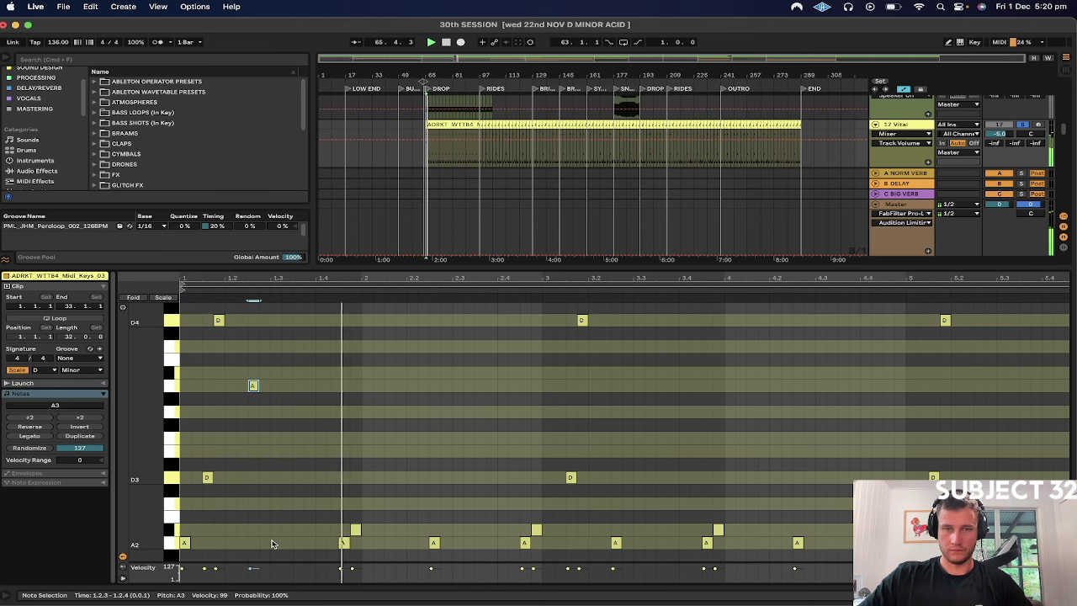
key(space)
key(space)
key(space)
drag(237, 386, 286, 382)
key(shift+Down)
key(space)
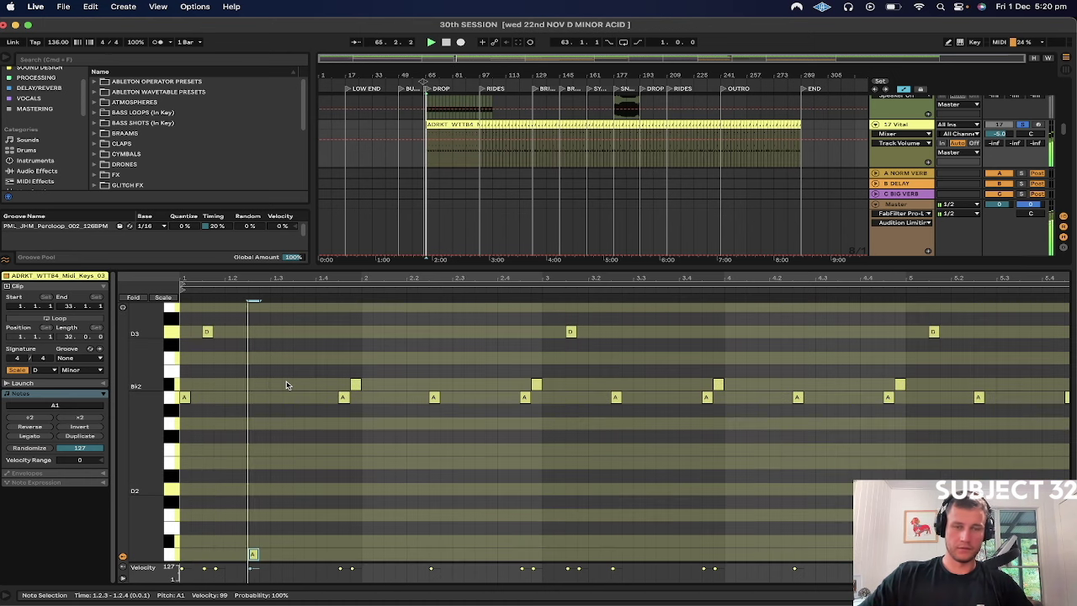
drag(233, 547, 283, 578)
key(shift+Up)
key(space)
key(space)
Step: Lower the Vital clip's opening note at 1.1.1 to D2 and listen to the result
click(210, 402)
drag(209, 401, 114, 402)
key(space)
key(Down)
key(Down)
key(Down)
key(Down)
key(Down)
key(Down)
key(Down)
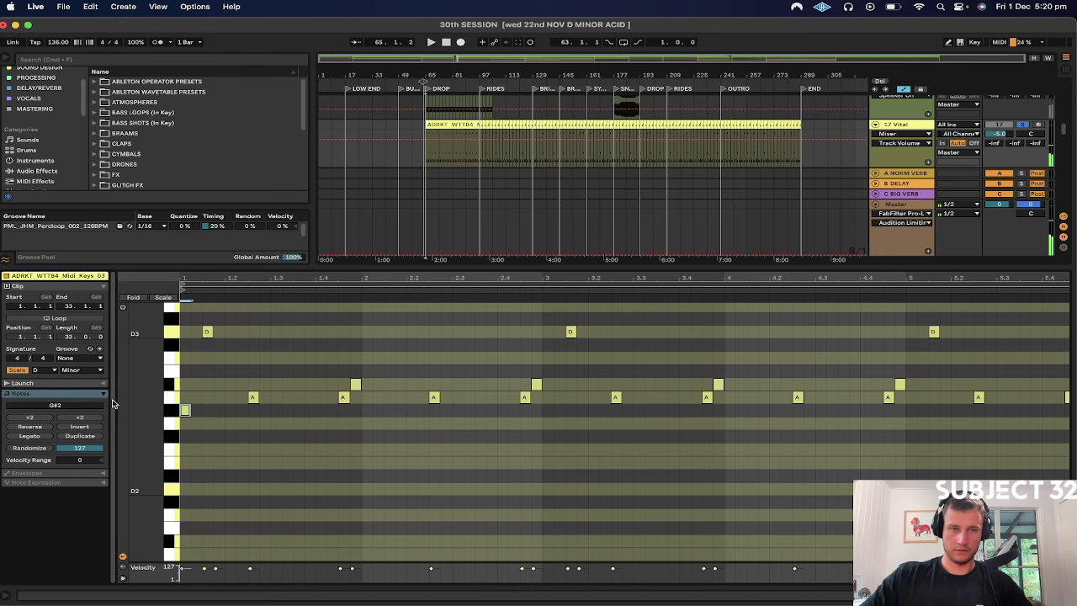
key(space)
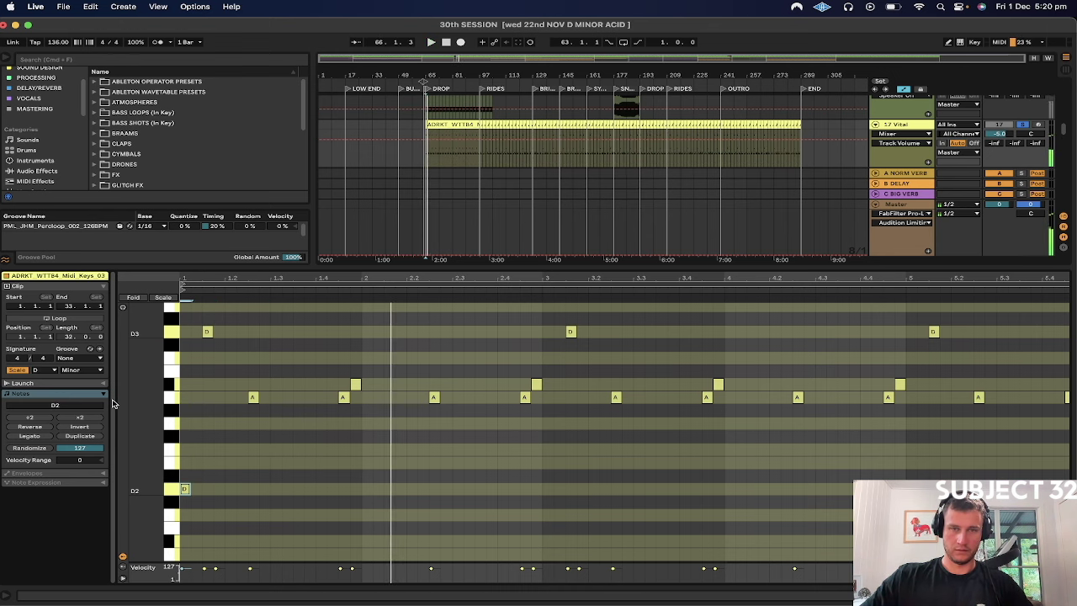
Step: Add D2 notes at 3.1.1 and 5.1.1, and raise the Bb2 note at 4.4.4 to C3
double_click(547, 489)
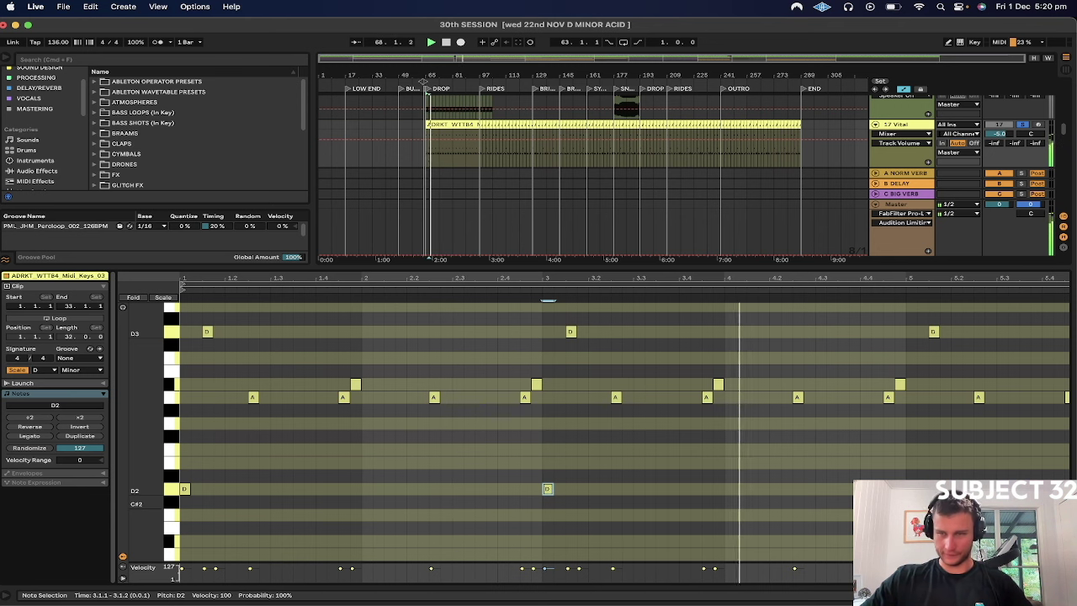
double_click(911, 489)
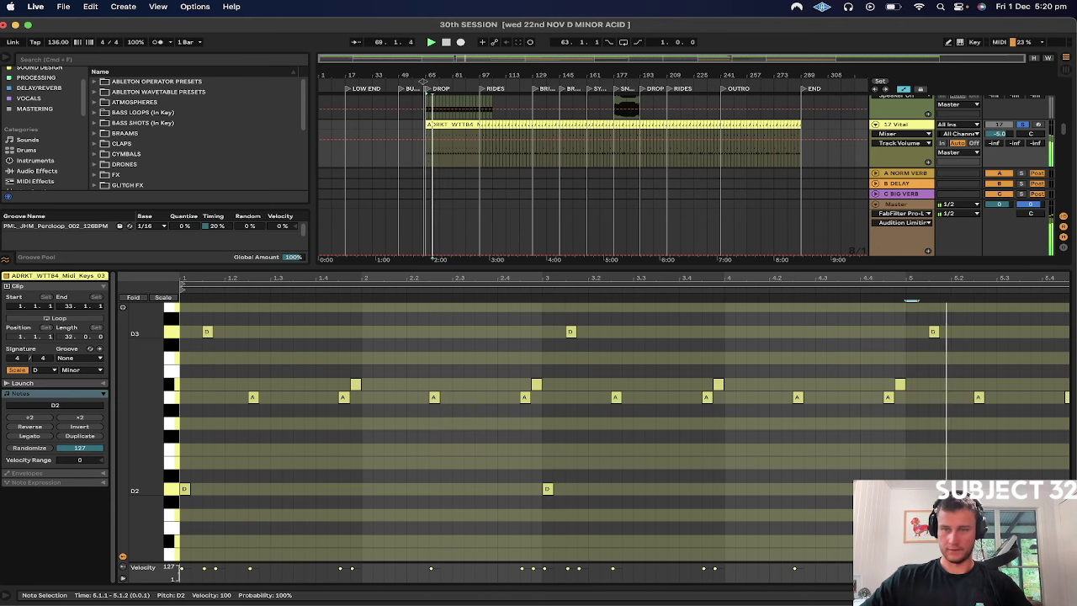
scroll(877, 446, up, 3)
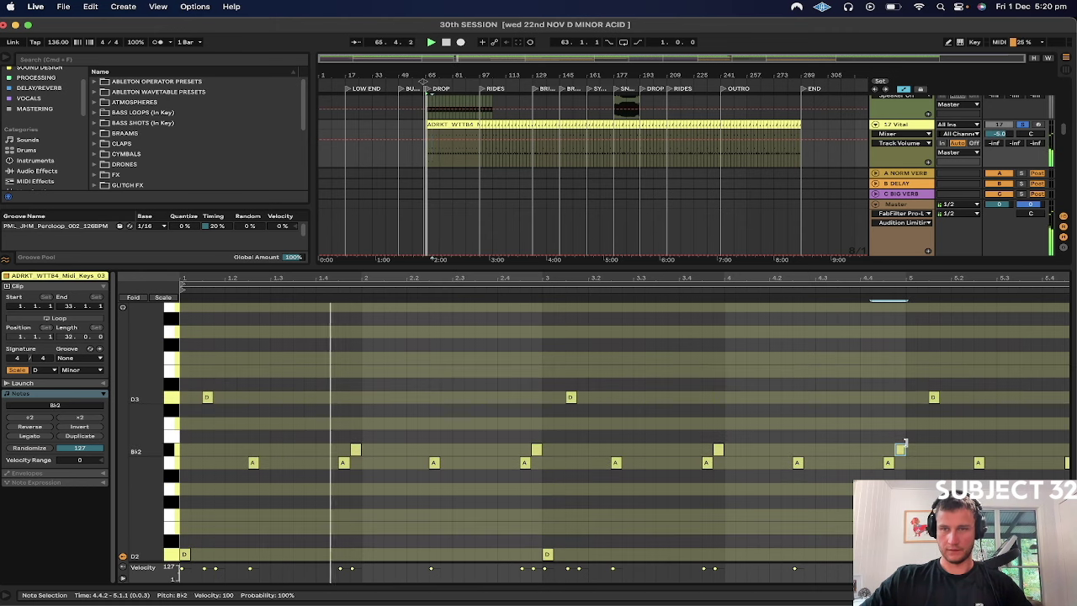
scroll(892, 444, right, 3)
scroll(892, 444, down, 2)
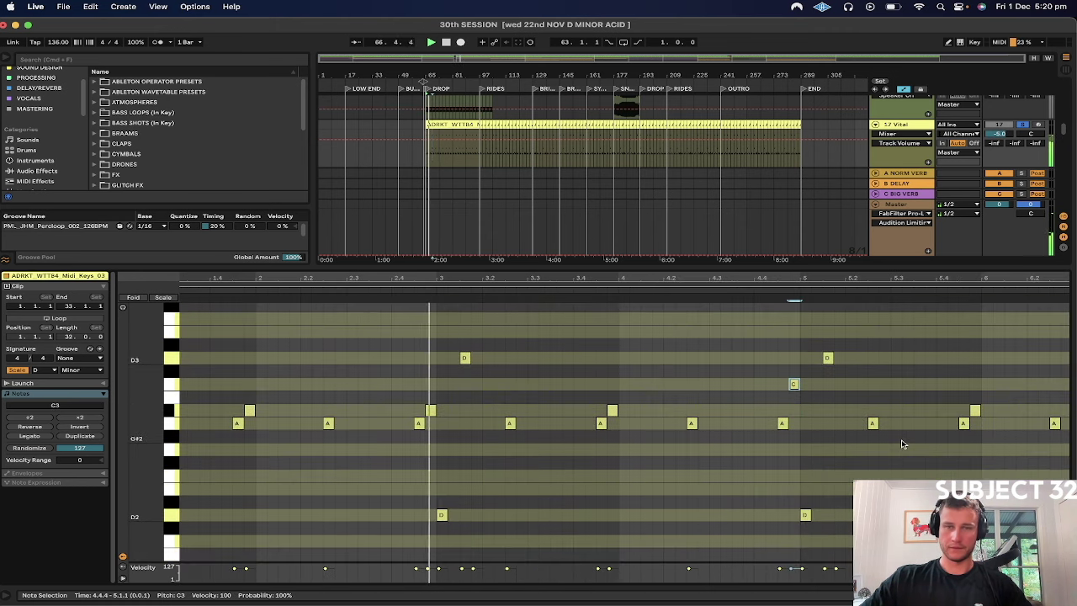
Step: Duplicate the opening D2 notes to bars 5 and 7, and raise the Bb2 note just before bar 9 to C3
drag(810, 279, 373, 280)
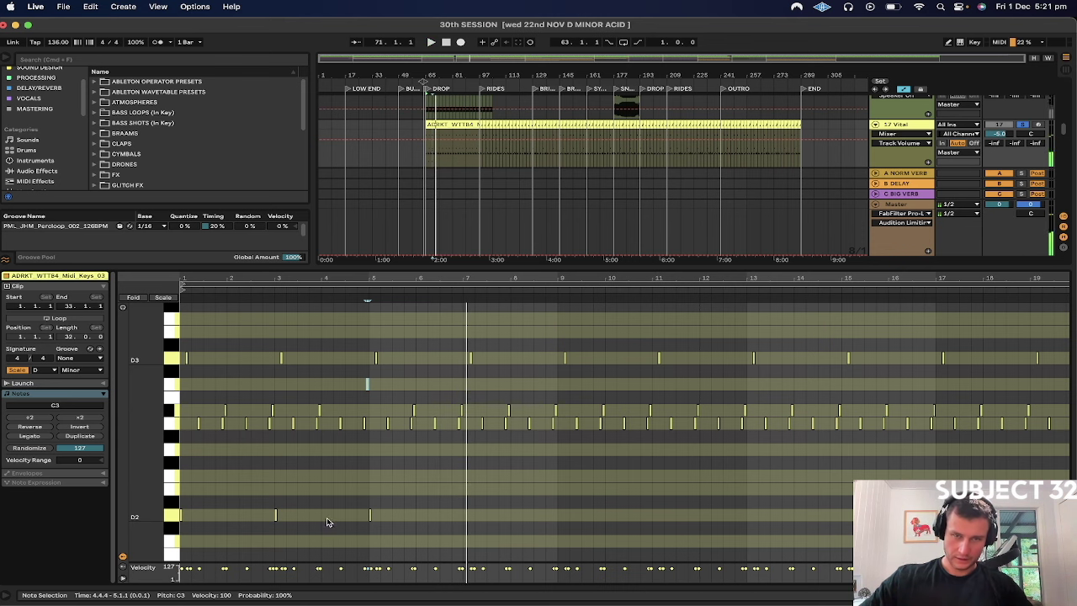
drag(367, 517, 69, 523)
key(super+d)
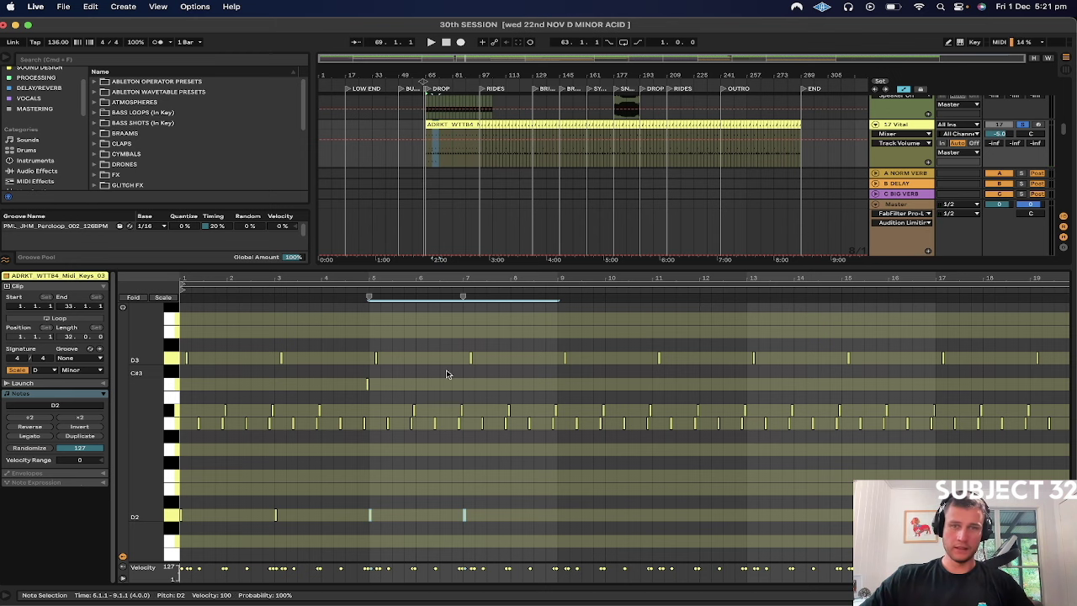
click(559, 410)
key(Up)
key(Up)
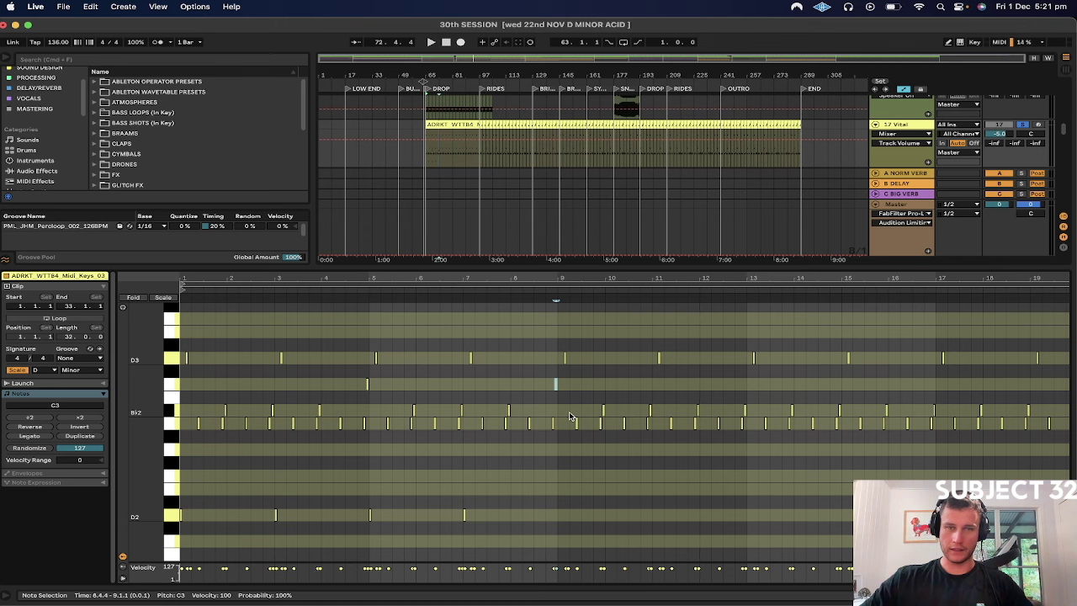
Step: Apply the PML JHM Percloop 002 126BPM groove to the Vital clip and set its scale to Phrygian
click(72, 360)
click(71, 359)
click(72, 359)
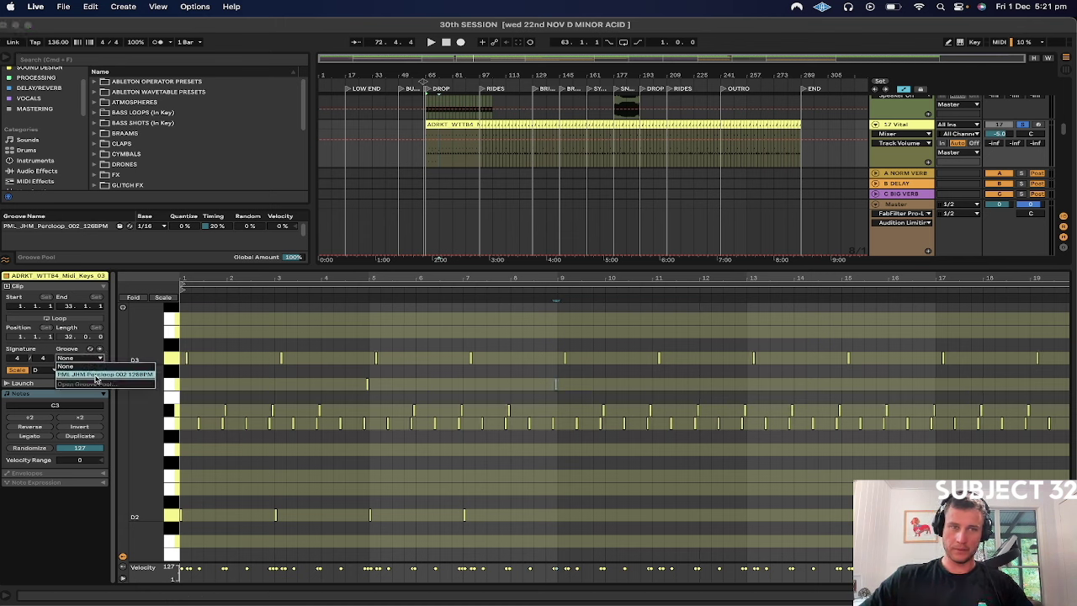
click(97, 376)
click(82, 371)
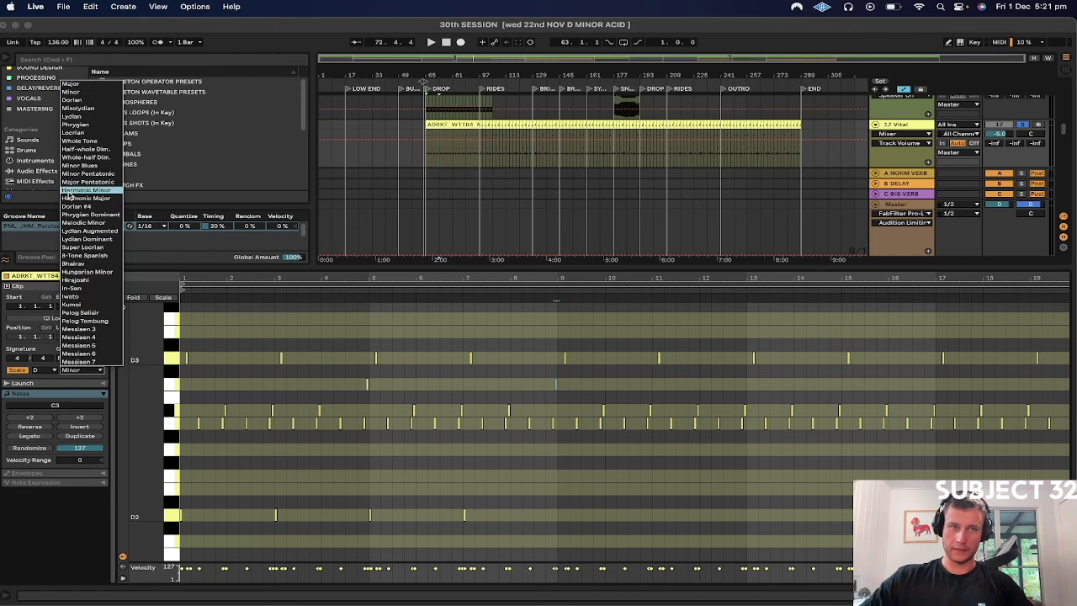
click(74, 124)
Step: Play the pattern and try raising the C3 note just before bar 9 to Eb3
double_click(540, 380)
key(space)
click(367, 386)
drag(541, 382, 609, 388)
key(Up)
key(Up)
key(Up)
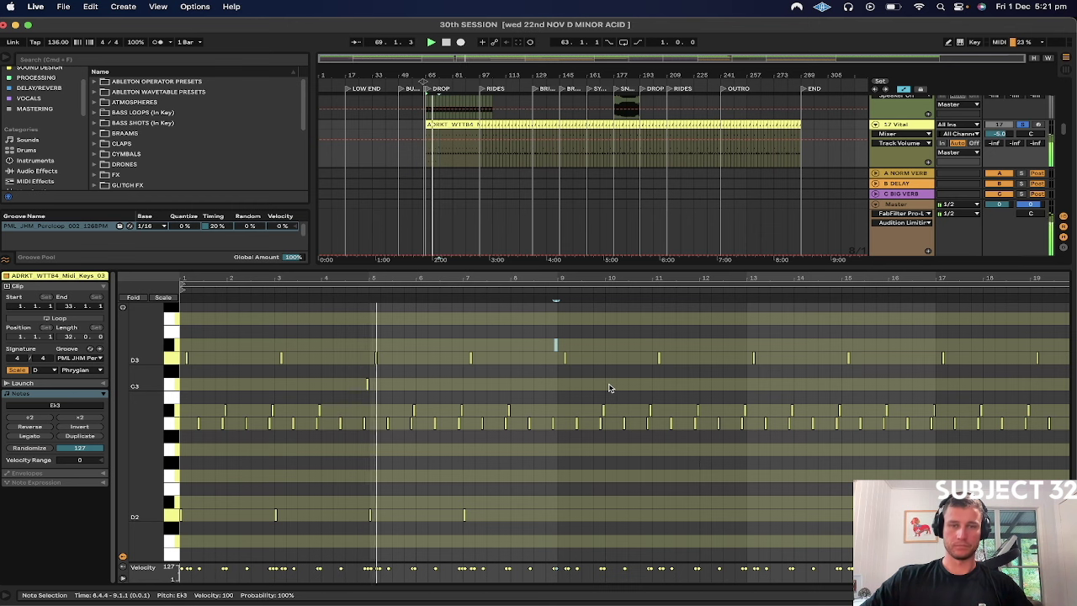
Step: Unsolo the Vital track, try the note just before bar 9 at F3, and listen to it in the mix
click(1007, 126)
click(1023, 127)
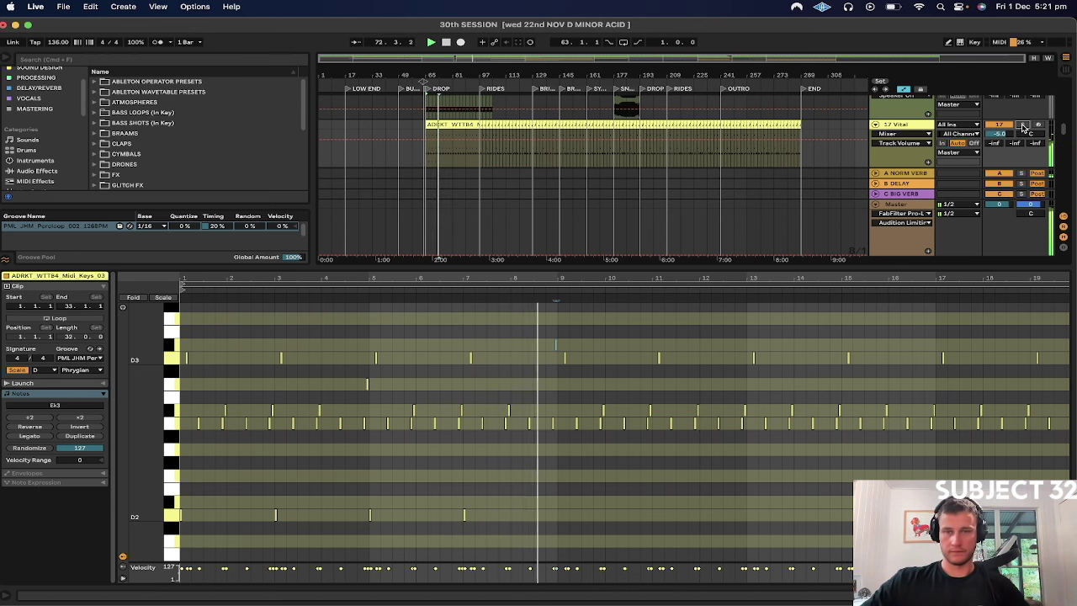
key(space)
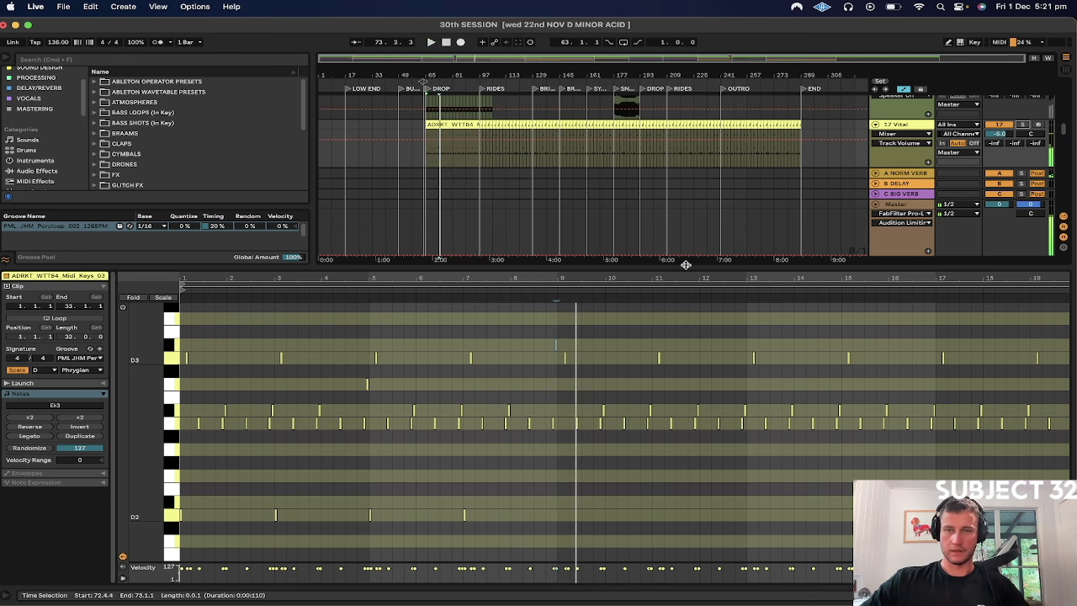
drag(545, 335, 575, 353)
key(Up)
key(Up)
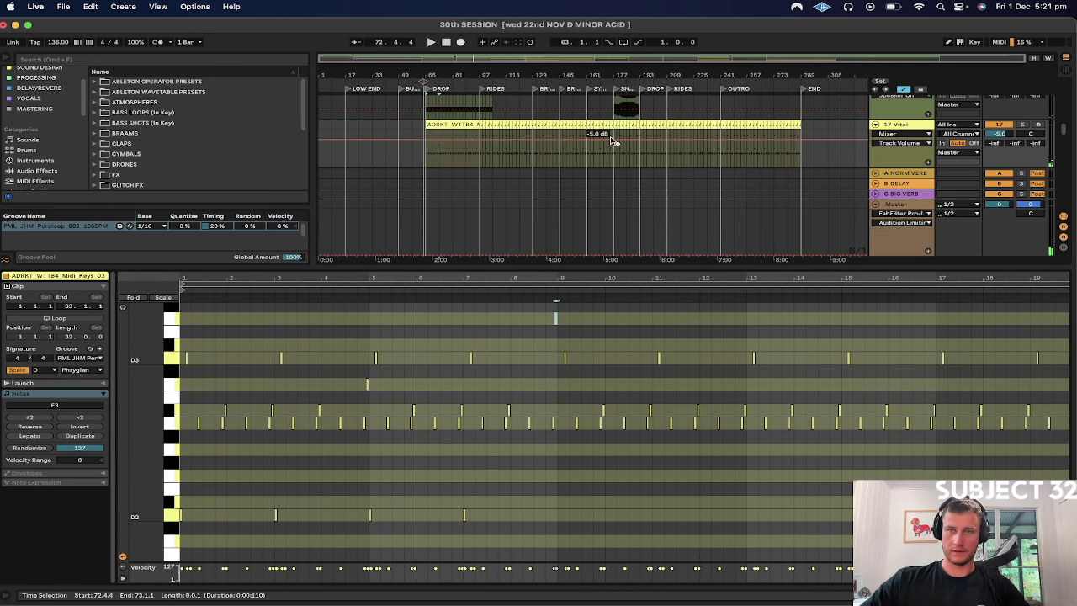
drag(442, 76, 459, 165)
click(459, 165)
key(space)
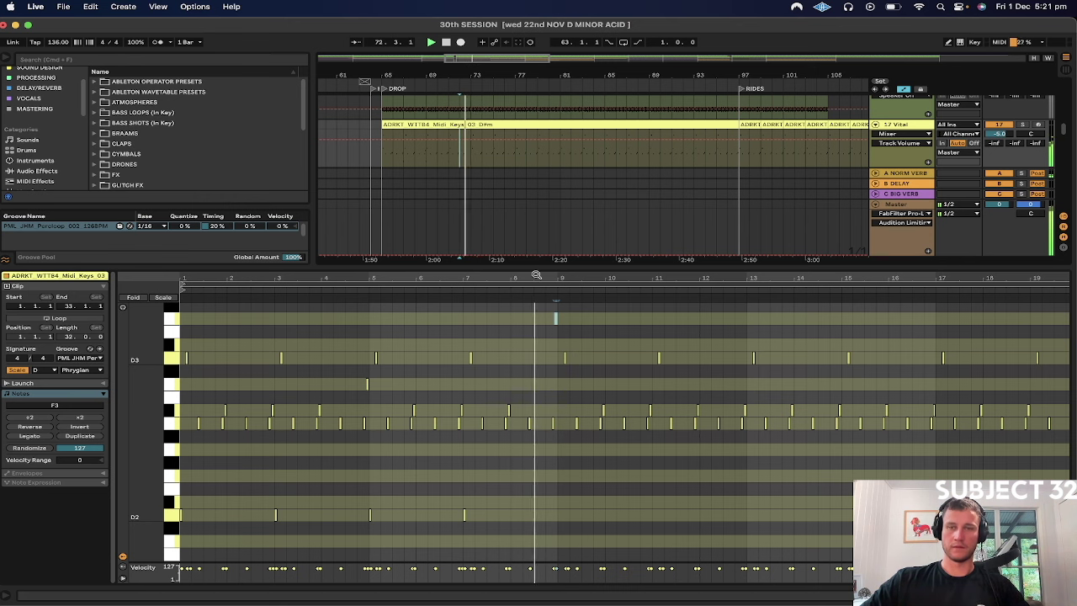
Step: Try the note just before bar 9 at E3, then move it to Eb3 while listening
drag(535, 328, 574, 317)
key(Down)
key(space)
key(space)
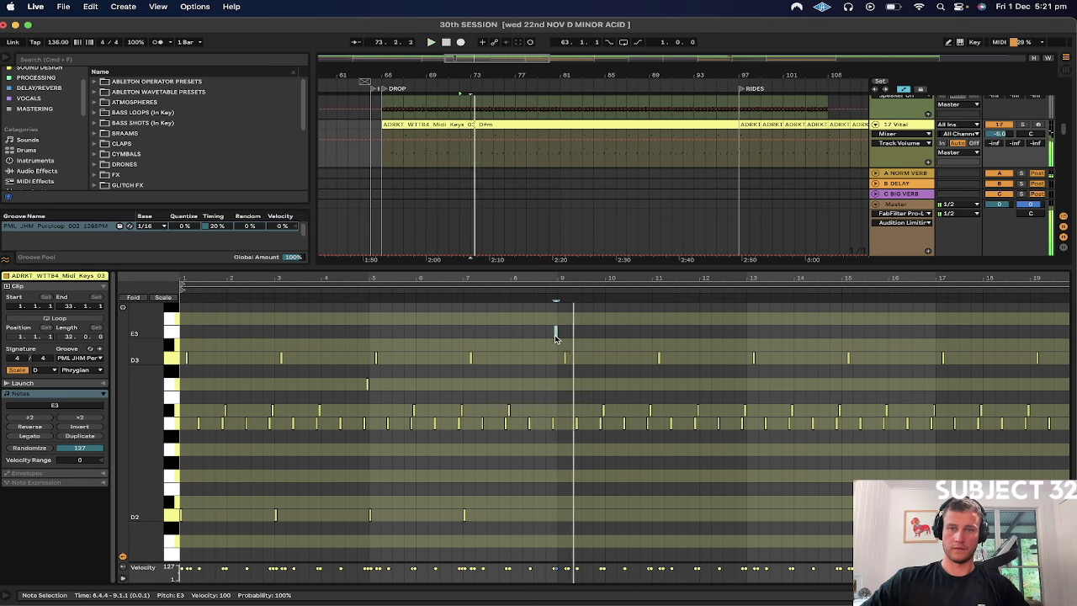
drag(555, 338, 555, 348)
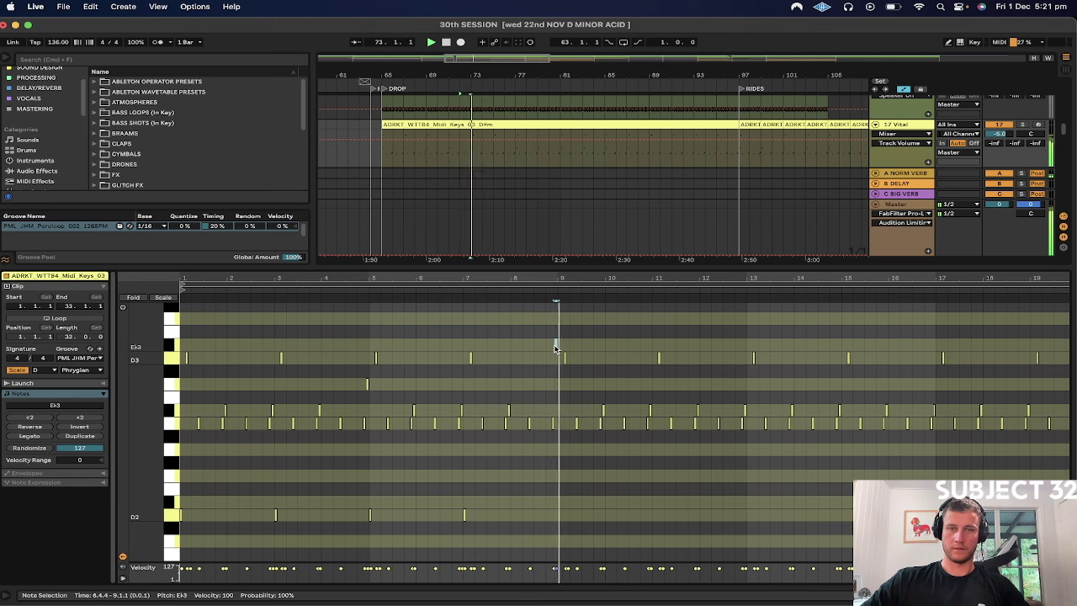
Step: Solo the Vital track and play its pattern from the start of the drop
click(1025, 125)
key(space)
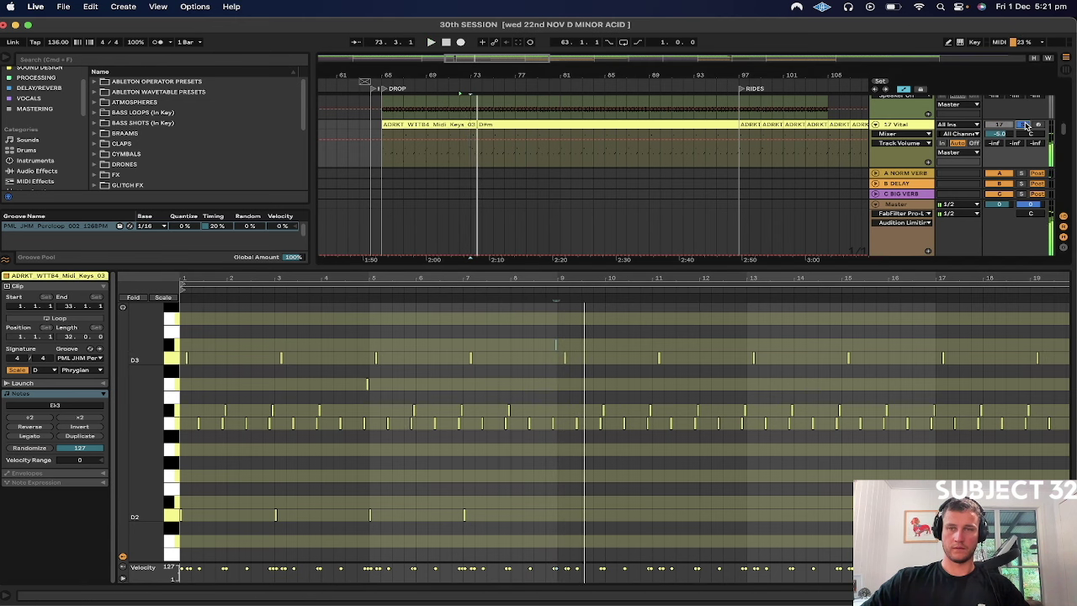
click(386, 160)
key(space)
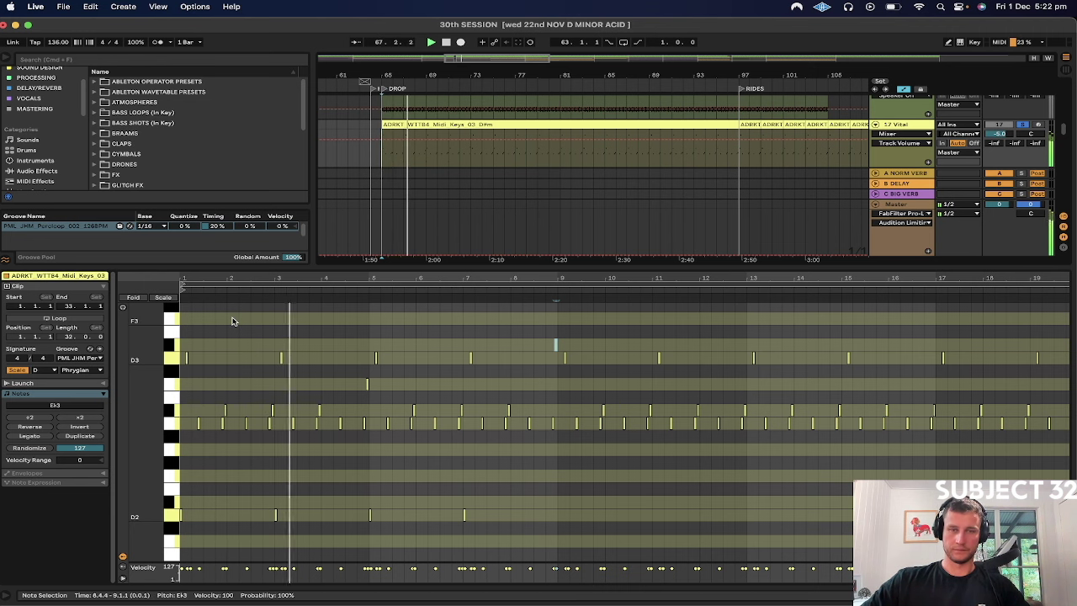
Step: Lower the Eb3 note just before bar 9 in the Vital clip to G2
click(353, 386)
click(367, 385)
click(555, 345)
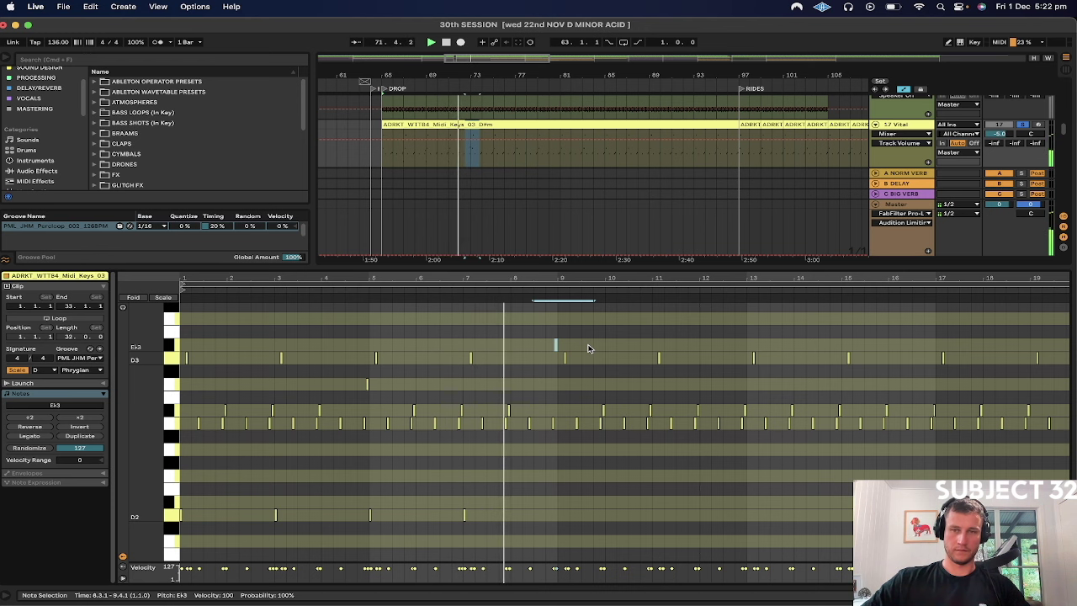
key(Down)
key(Down)
key(Down)
key(Down)
key(Down)
key(Down)
key(Down)
key(Down)
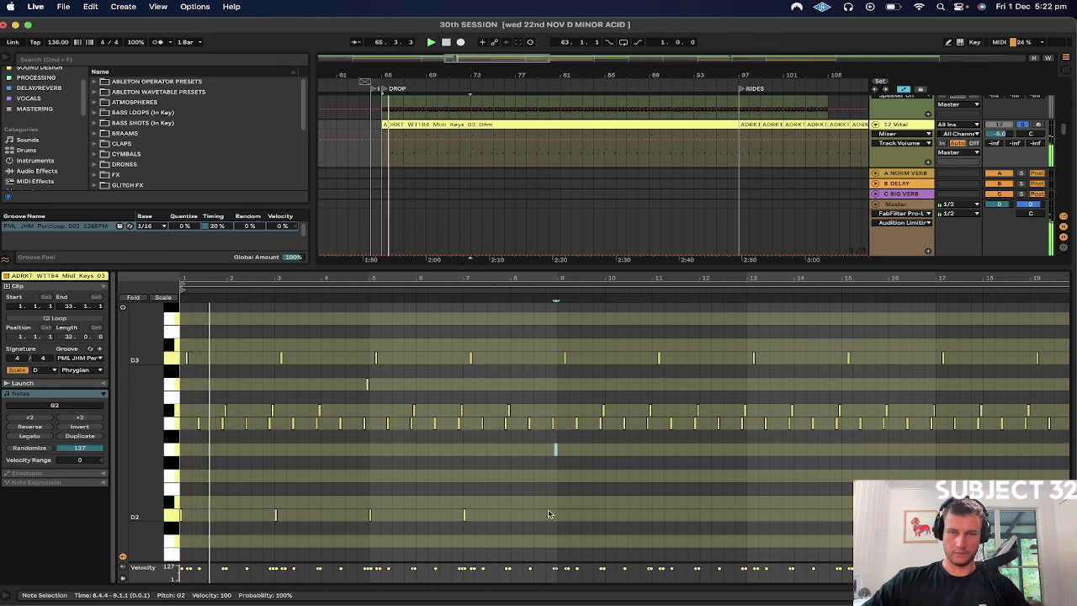
Step: Loop the Vital clip over its first eight bars, listen to it, and select the G2 note ending bar 8
drag(546, 511, 134, 382)
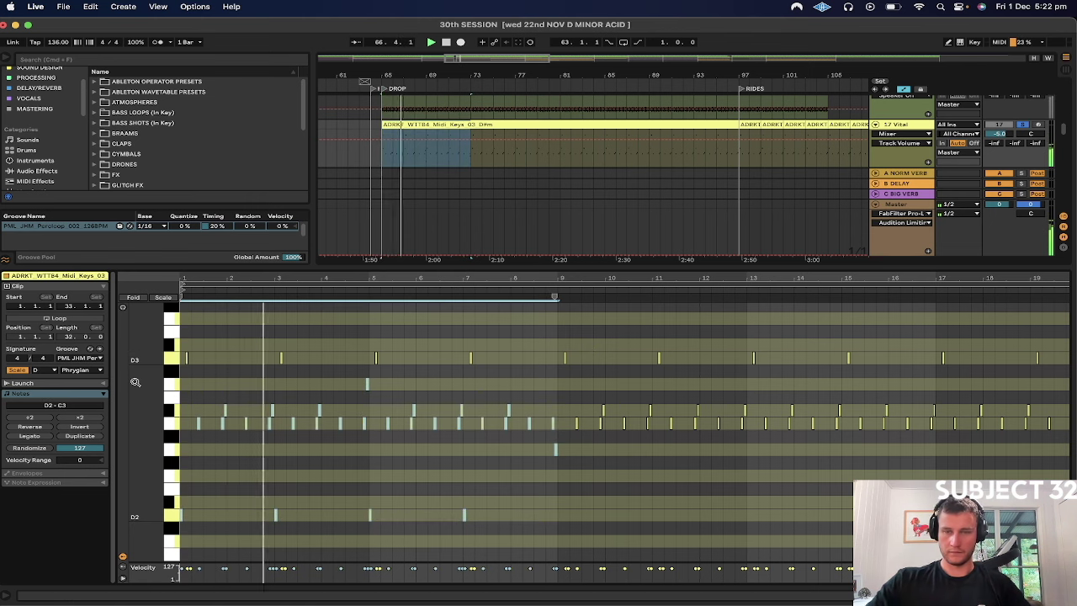
key(super+l)
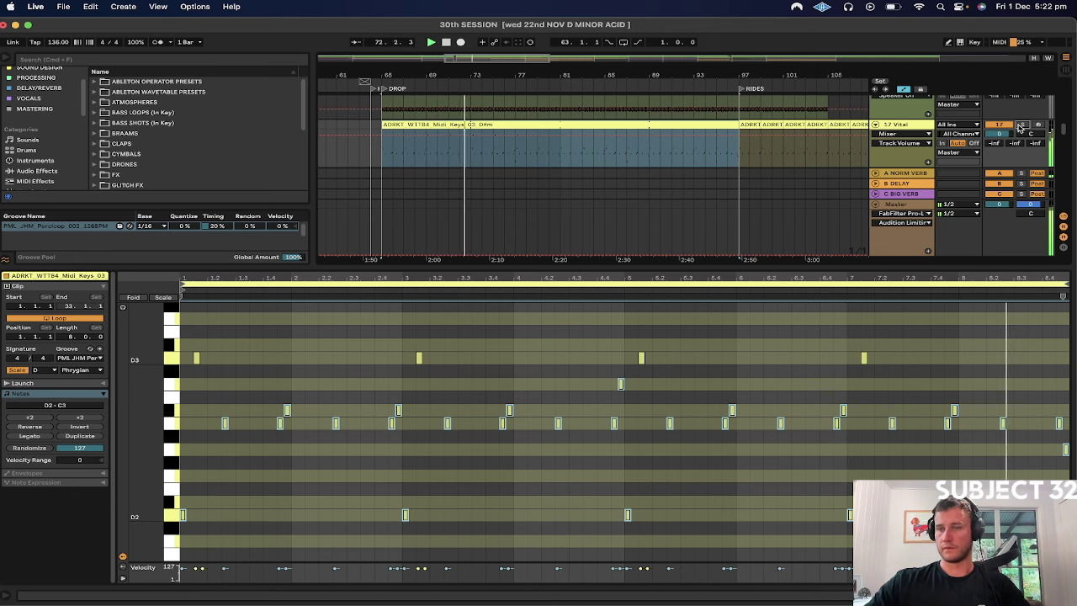
key(space)
drag(1033, 444, 1073, 462)
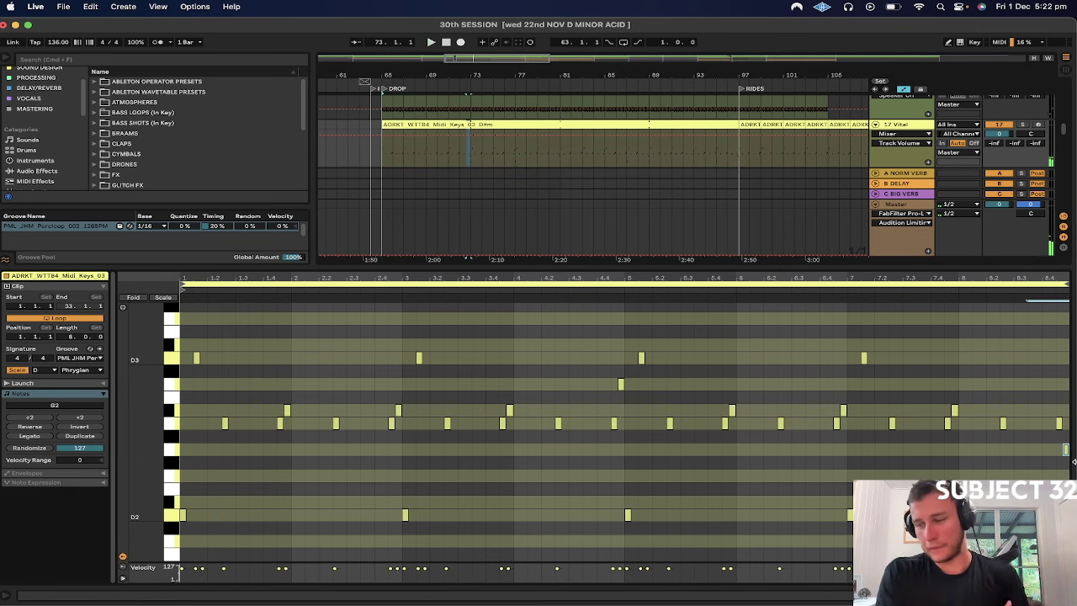